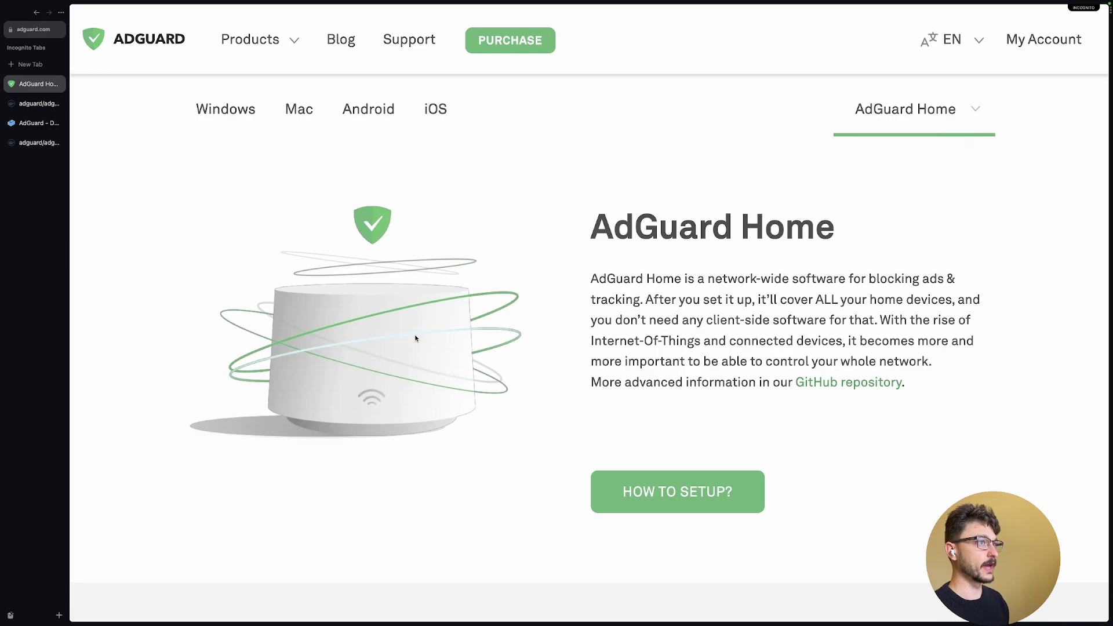
scroll(662, 271, down, 5)
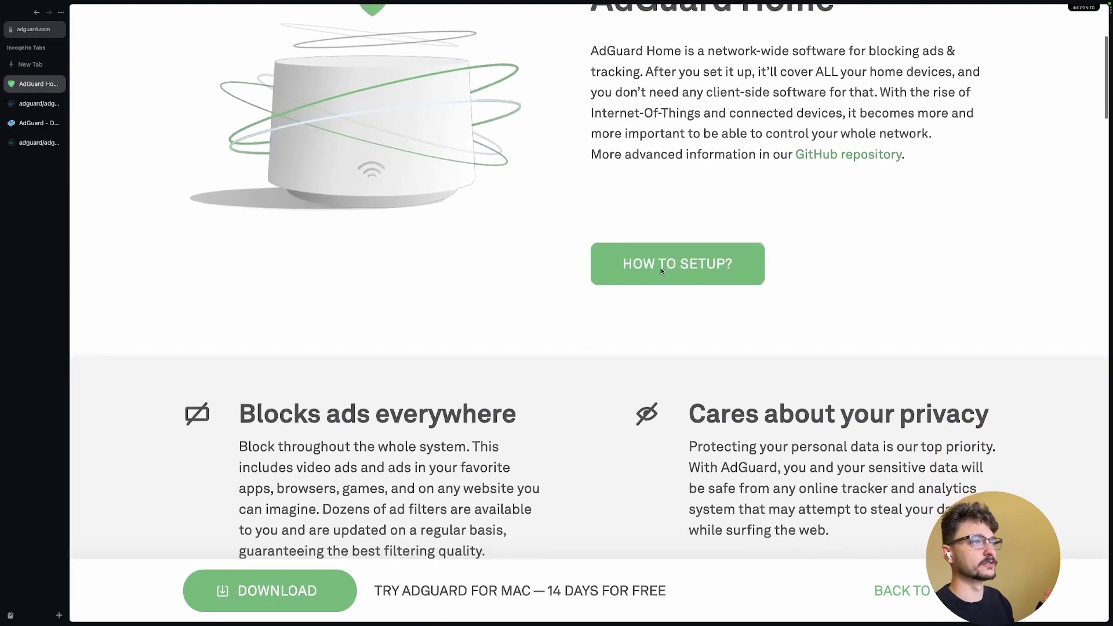
scroll(662, 272, down, 5)
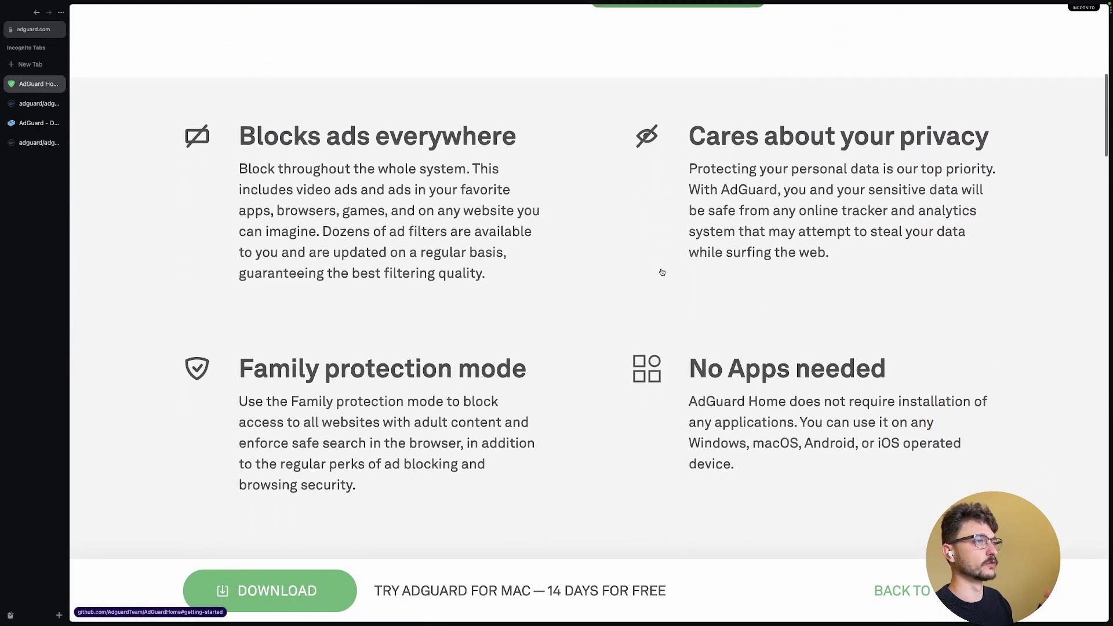
scroll(661, 268, down, 10)
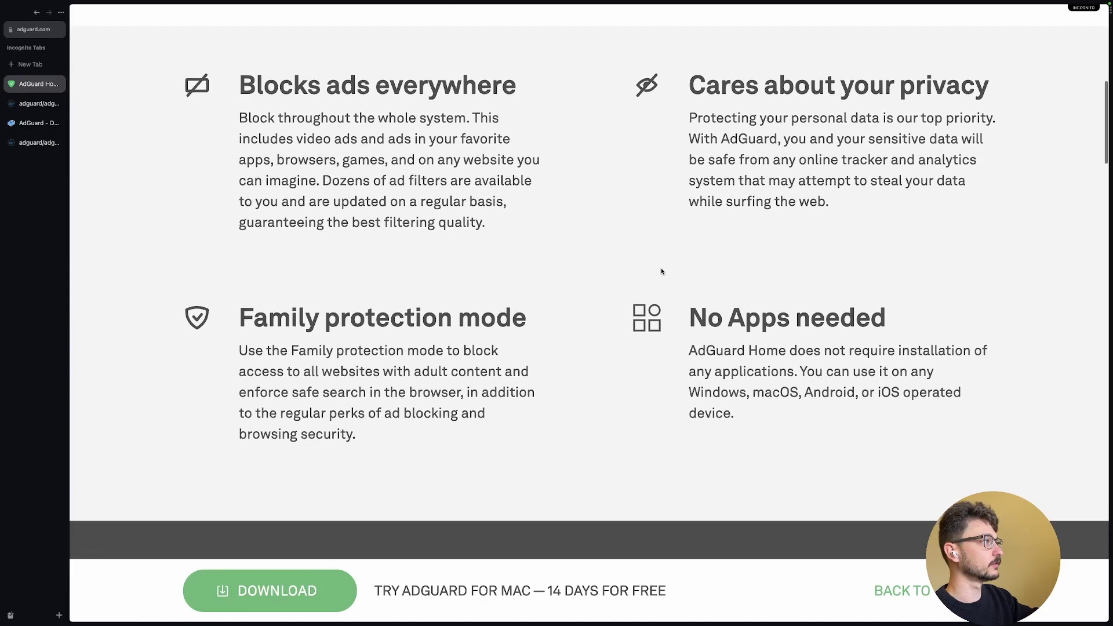
scroll(662, 271, down, 15)
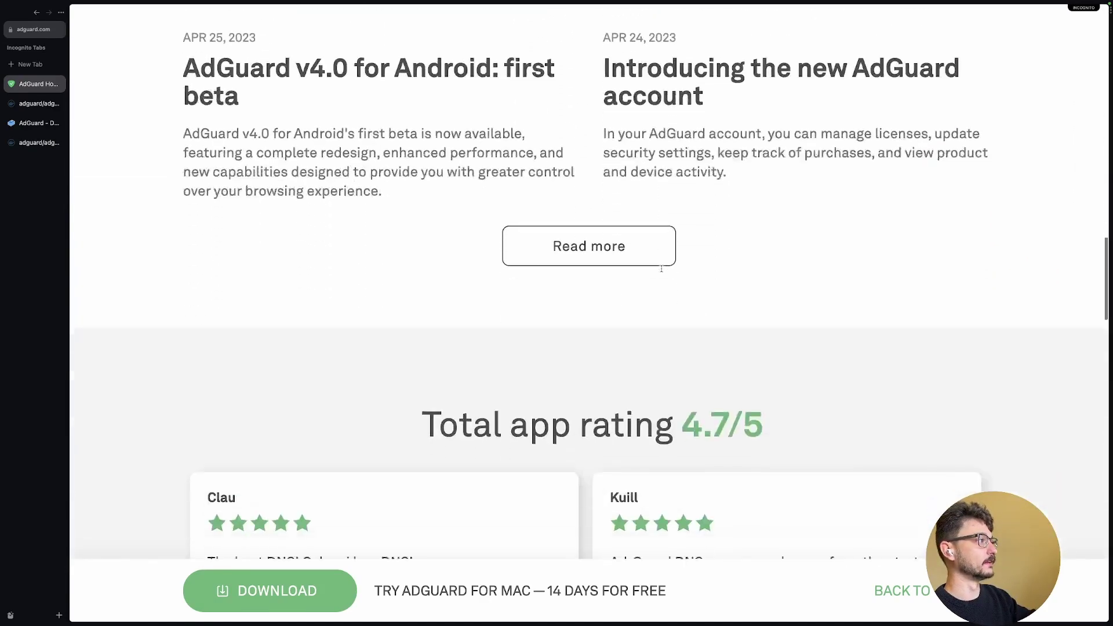
scroll(662, 271, down, 13)
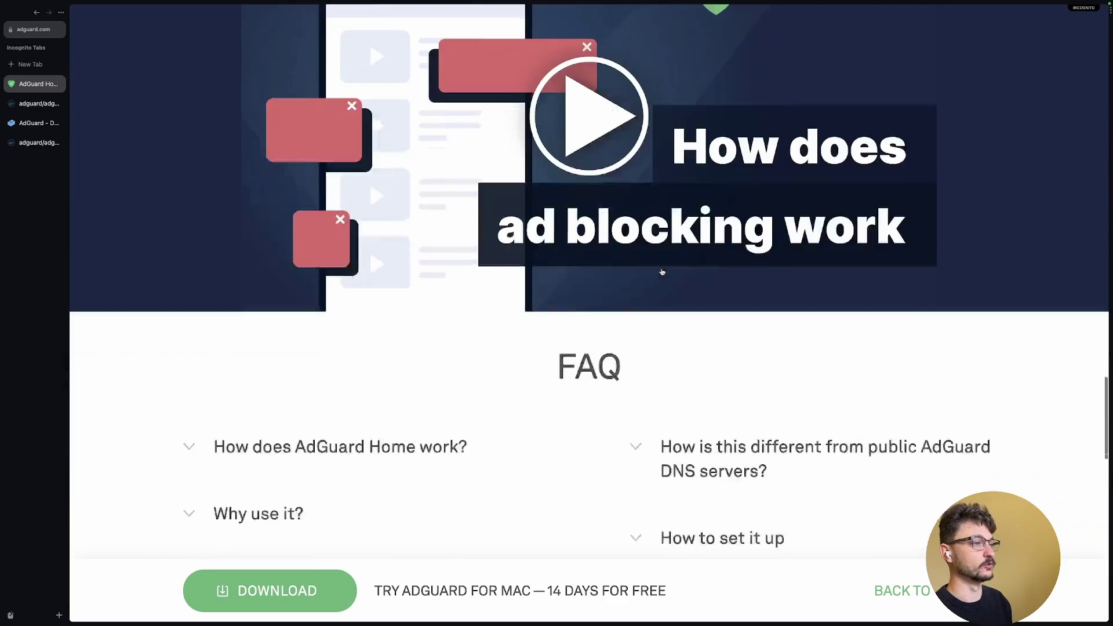
scroll(662, 269, up, 20)
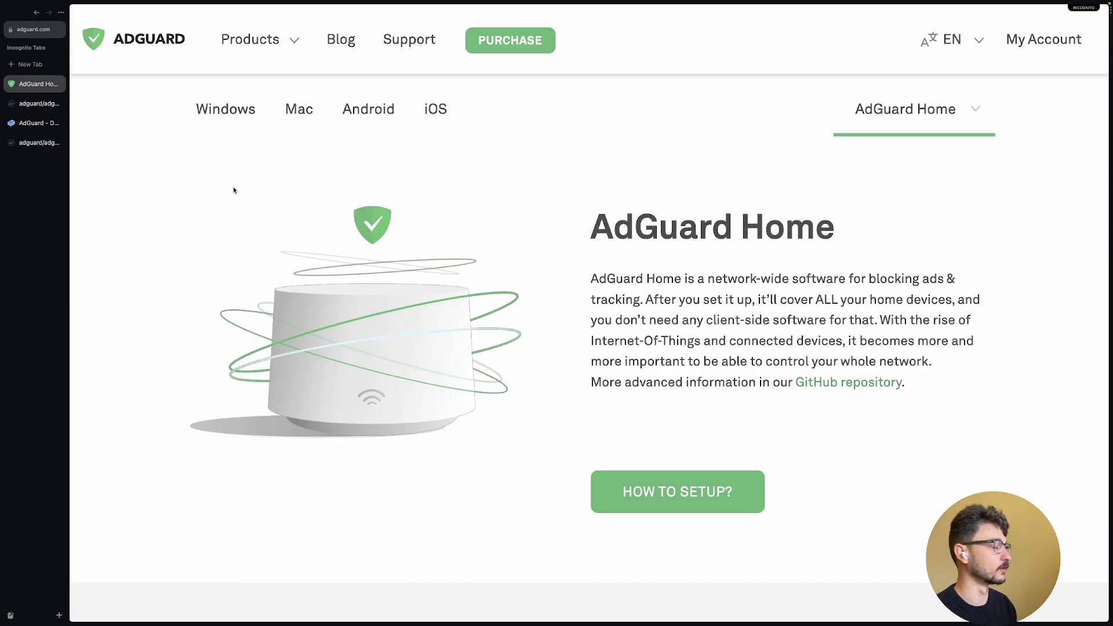
Open the adguard/adguardhome image page on Docker Hub and zoom in
click(35, 103)
scroll(379, 280, up, 15)
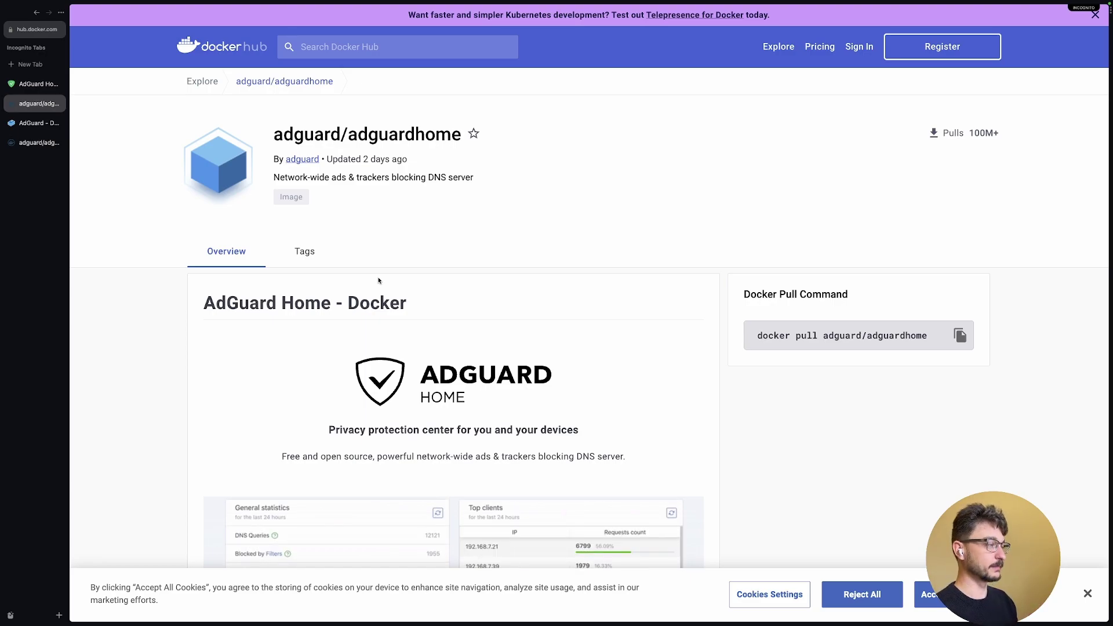
key(ctrl+plus)
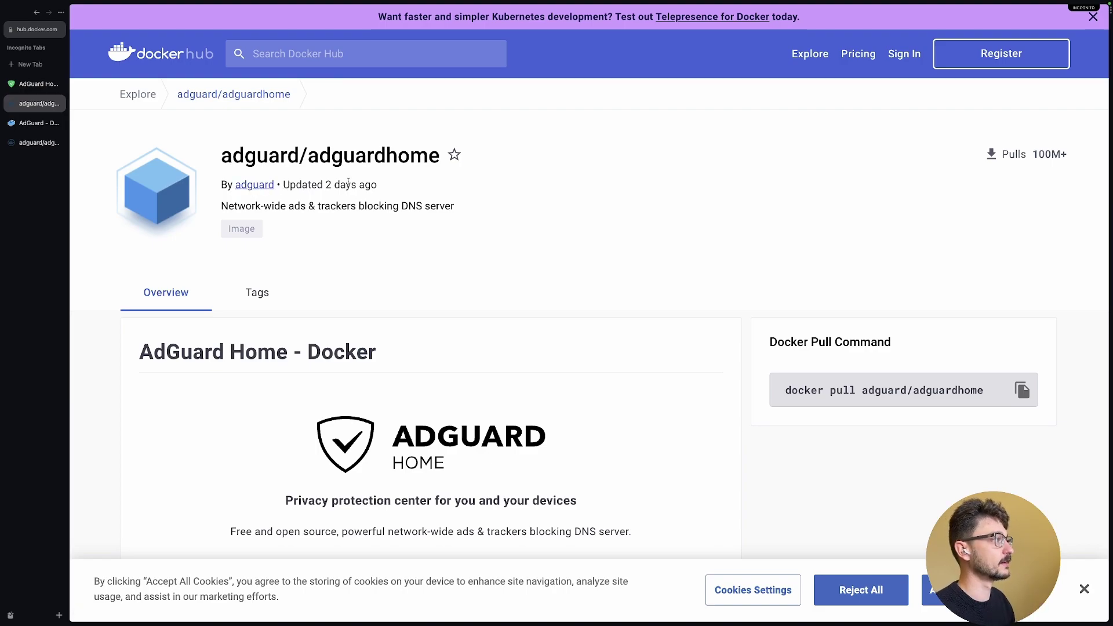
Highlight the image's last-updated date and its 100M+ pull count
drag(330, 184, 351, 187)
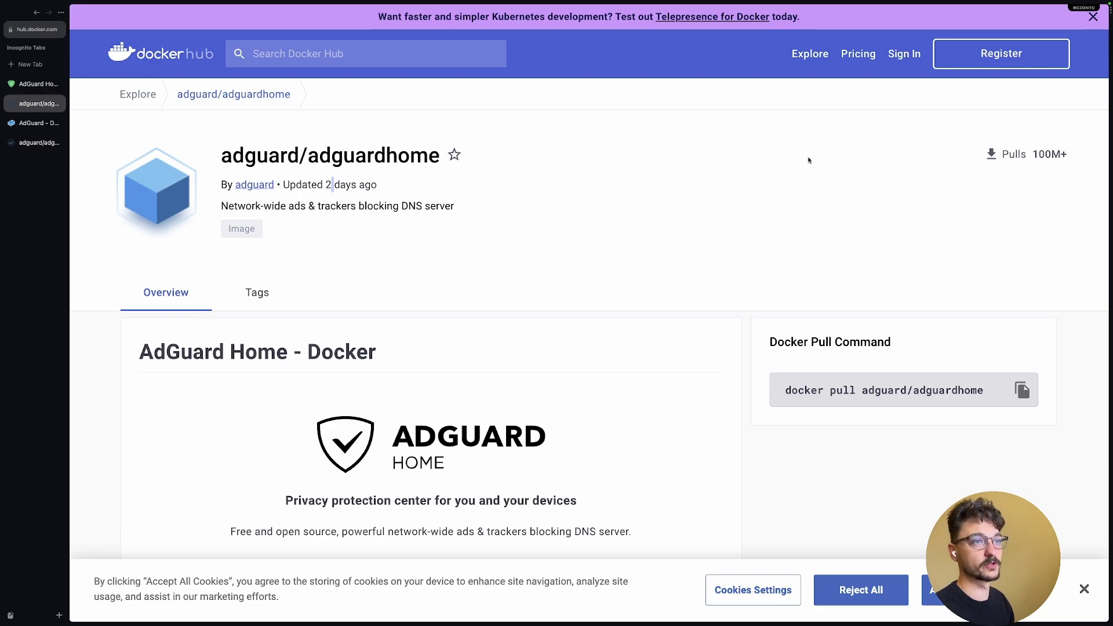
click(884, 187)
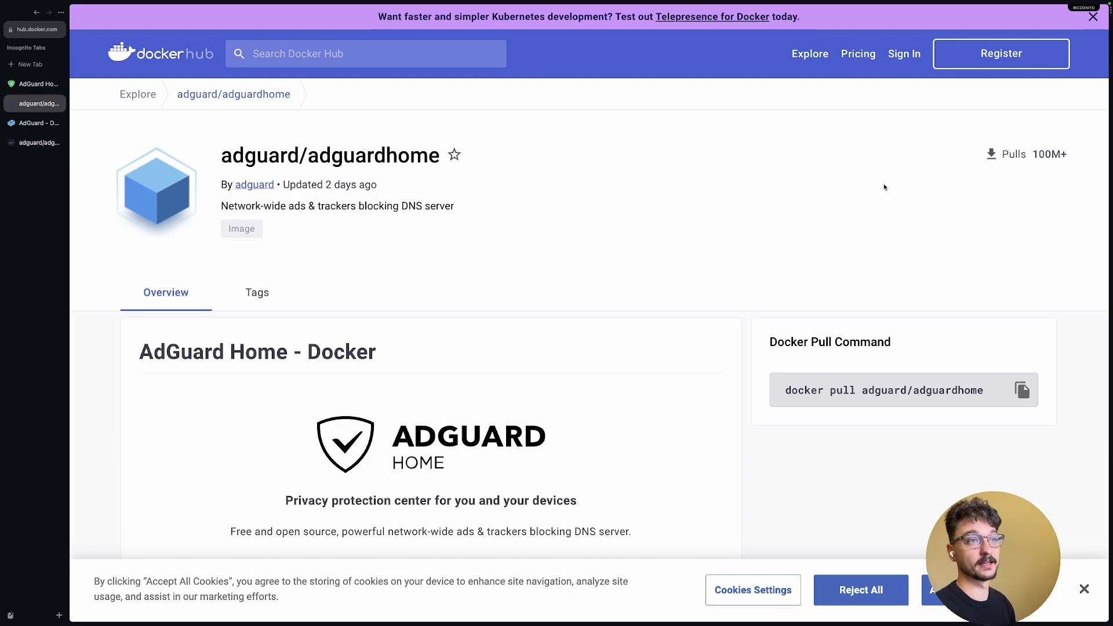
double_click(1049, 152)
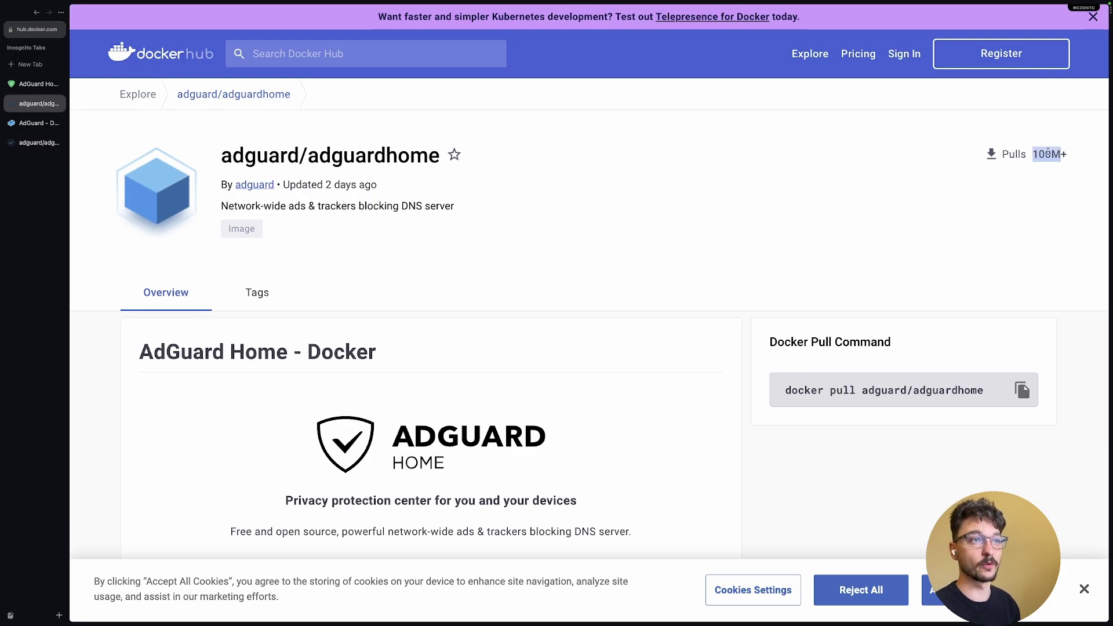
click(1009, 169)
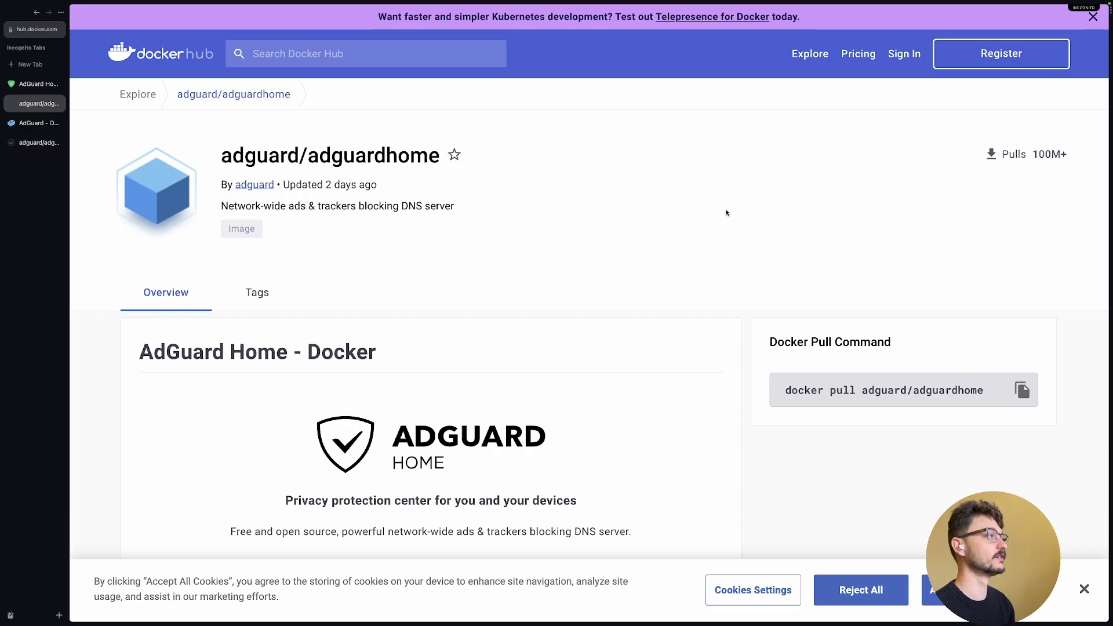
Scroll the Overview past the dashboard screenshots to the Quick Start docker run command
scroll(340, 270, down, 5)
scroll(340, 270, down, 3)
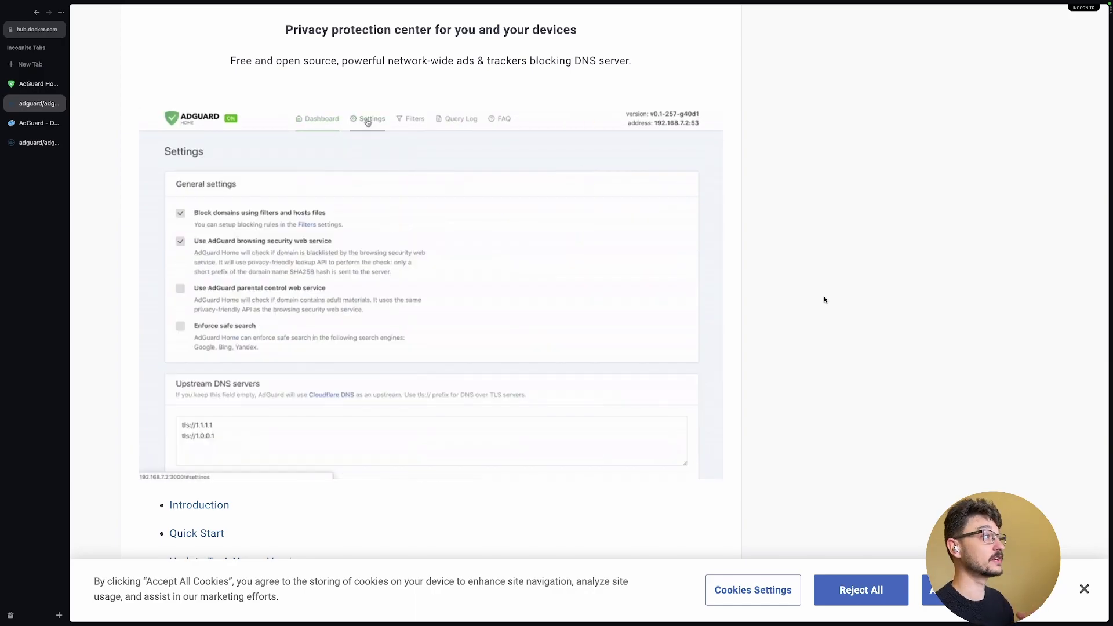
scroll(700, 302, down, 5)
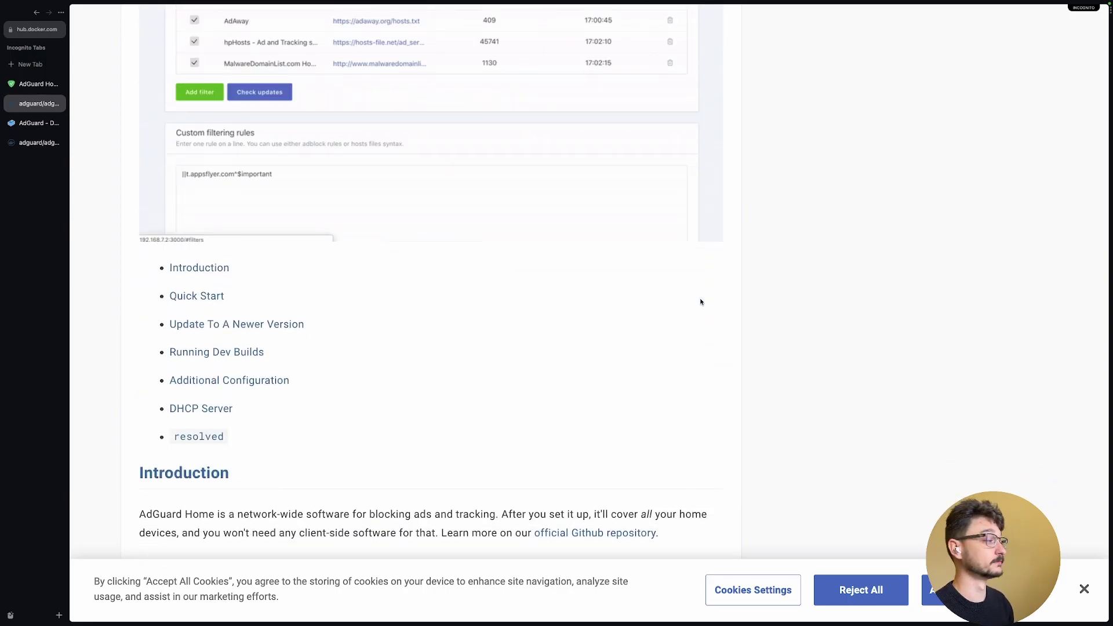
scroll(566, 430, down, 3)
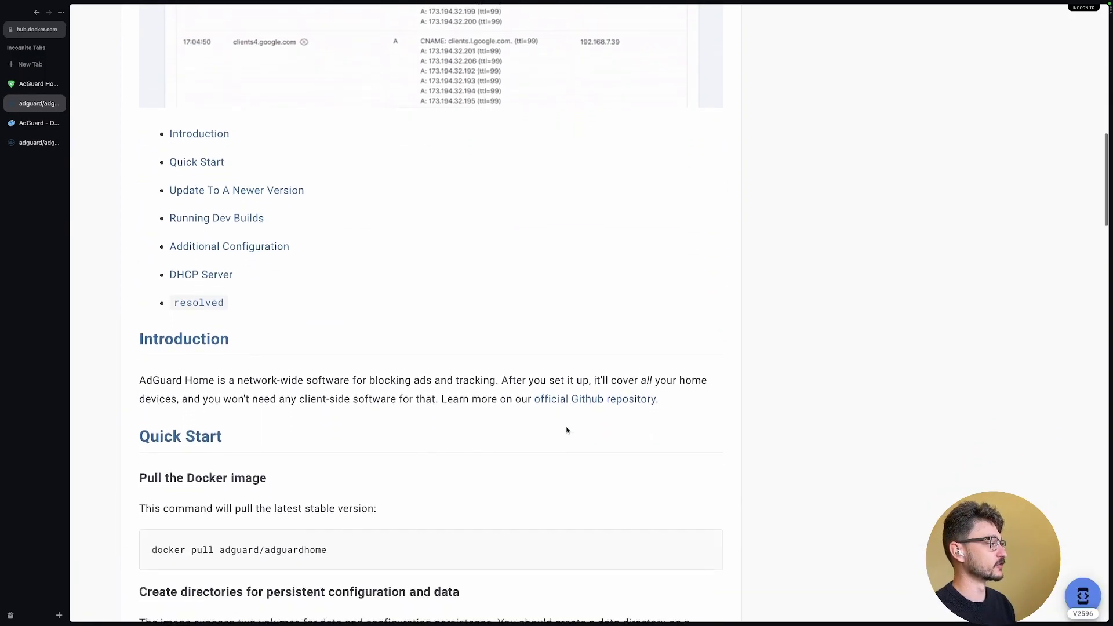
scroll(567, 429, down, 7)
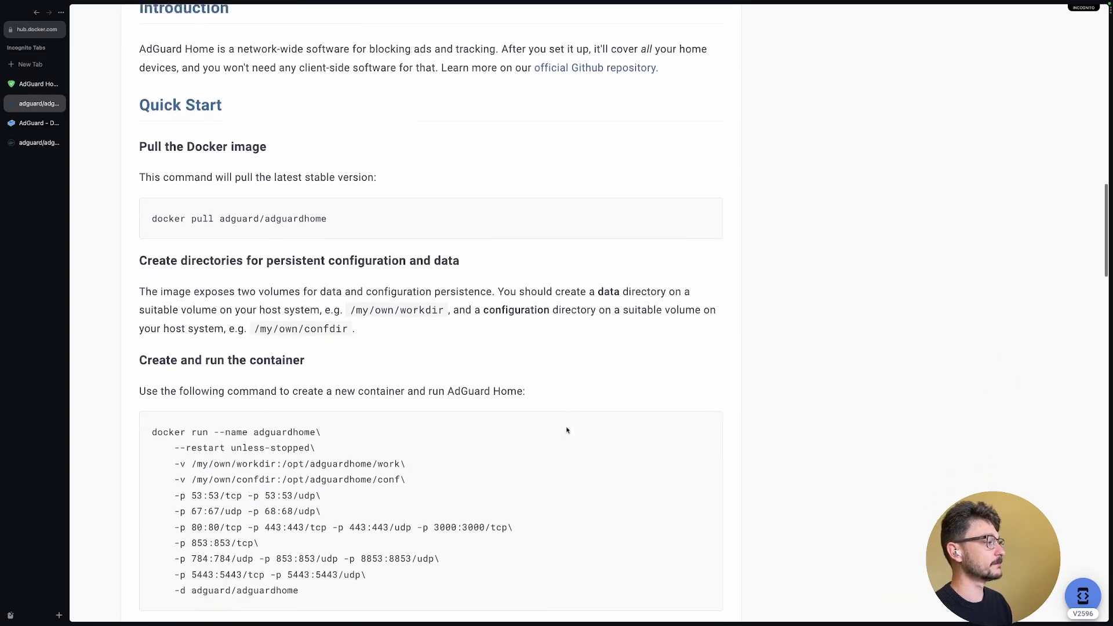
scroll(566, 430, down, 3)
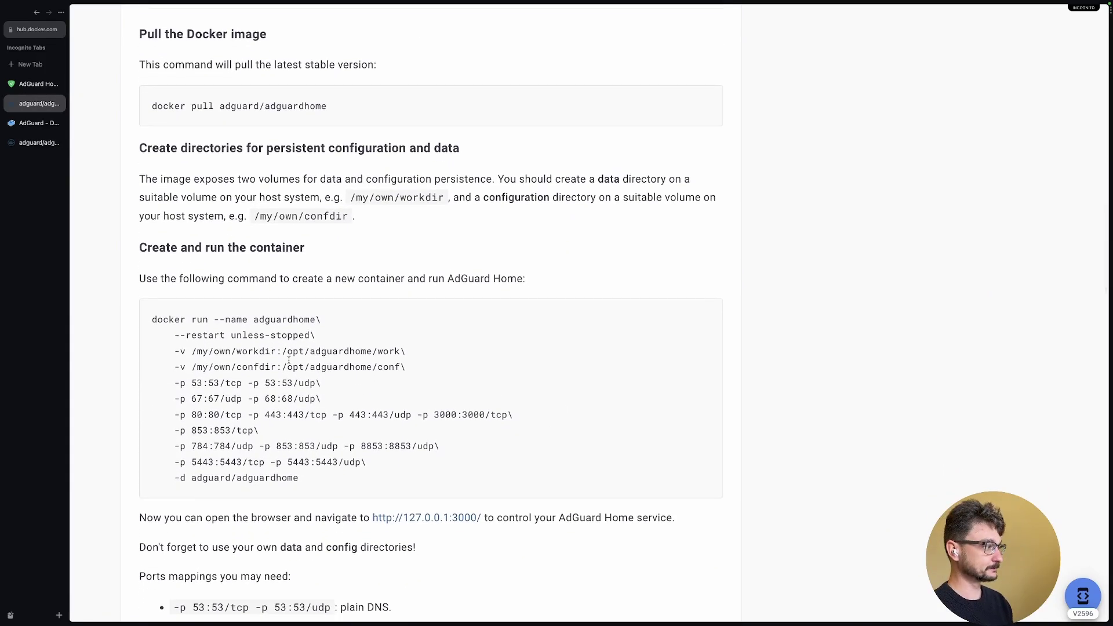
Select the full docker run command in the Quick Start section
drag(305, 479, 174, 398)
click(254, 440)
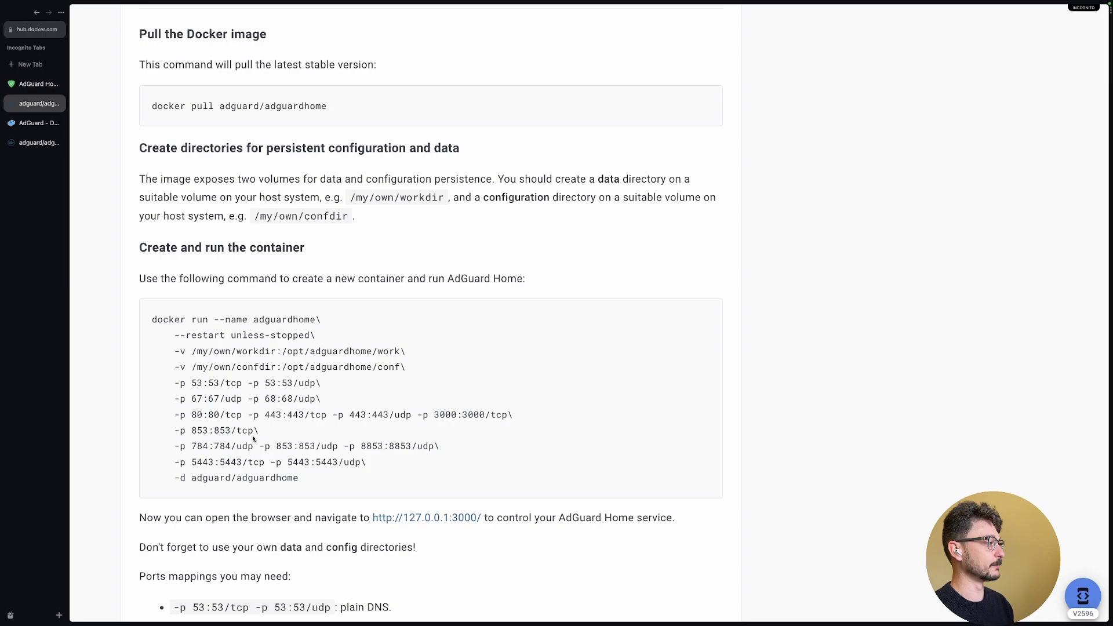
drag(297, 478, 139, 322)
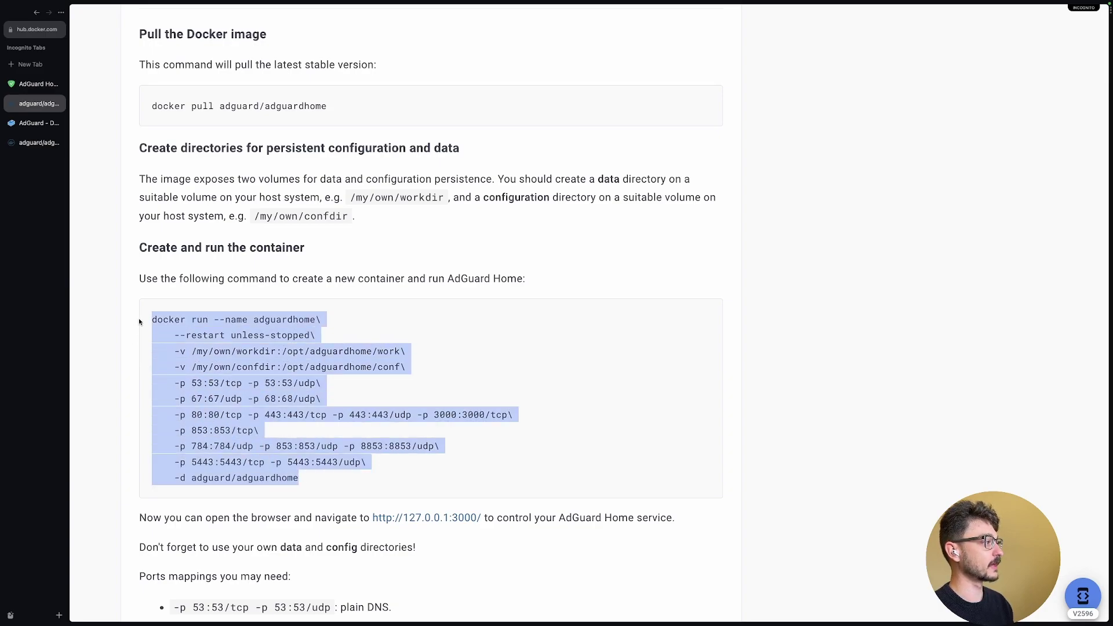
scroll(275, 381, down, 1)
click(278, 383)
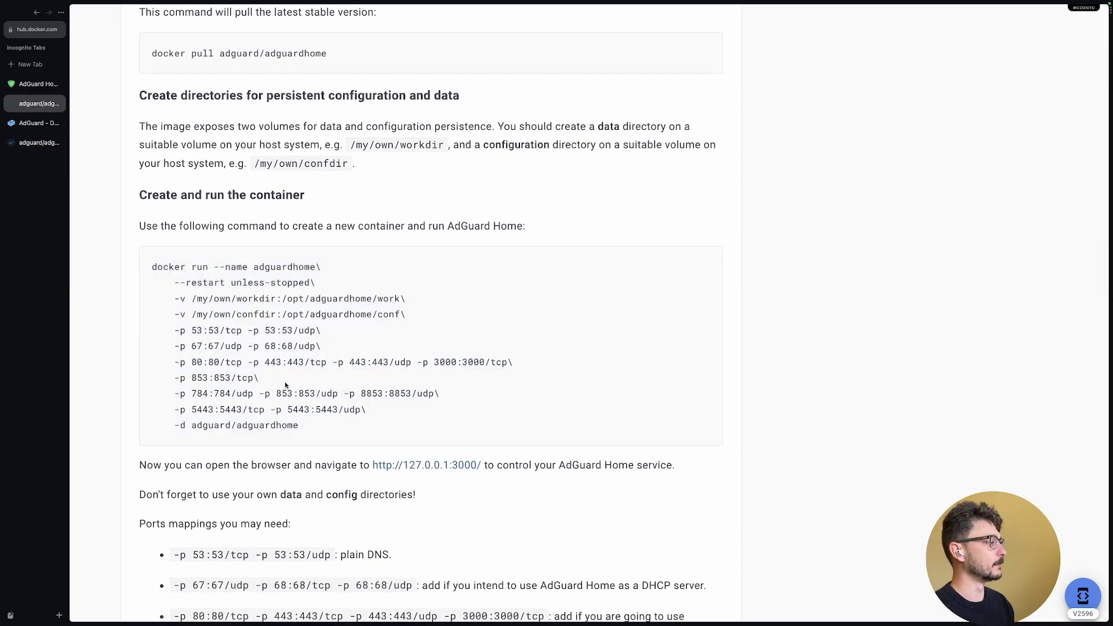
Highlight the port 53 and plain DNS port mapping lines below the command
scroll(285, 385, down, 1)
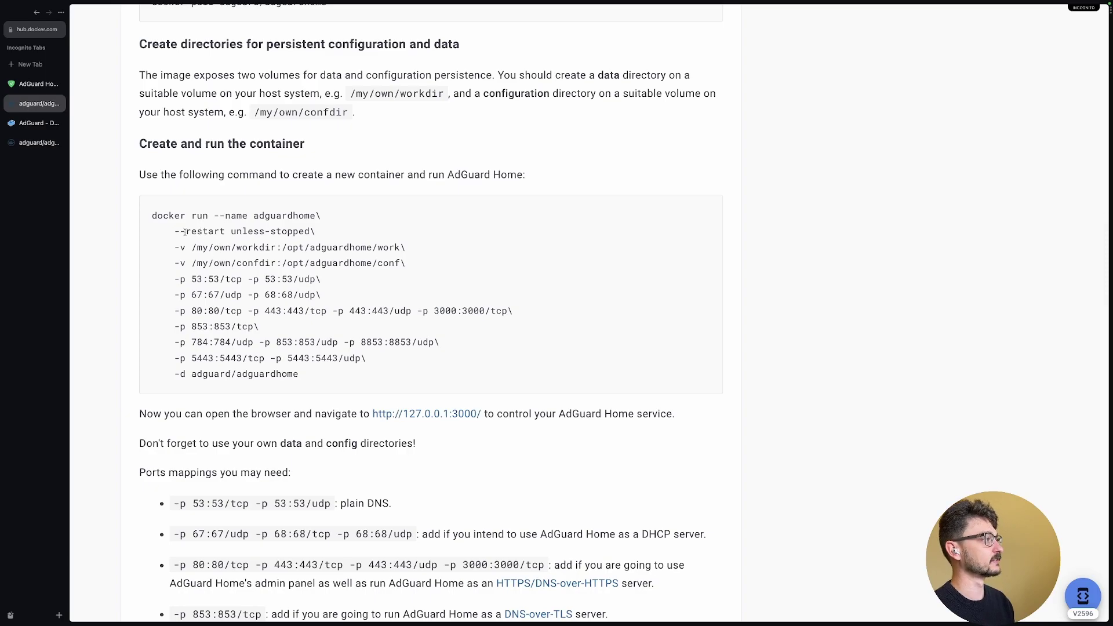
drag(193, 279, 323, 279)
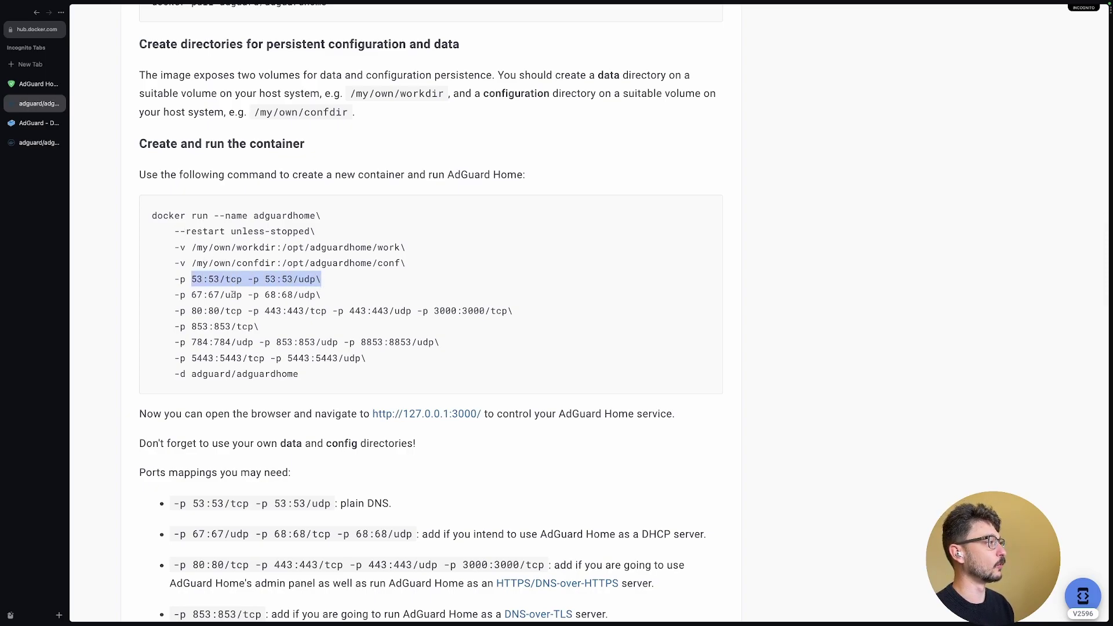
click(264, 403)
scroll(264, 403, down, 1)
scroll(264, 402, down, 1)
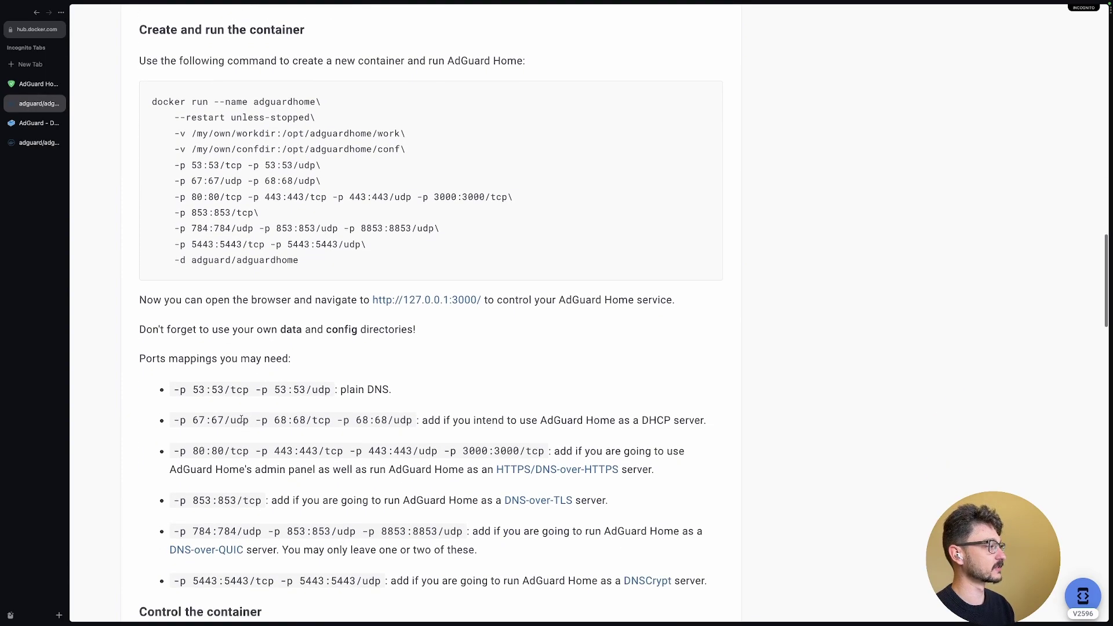
drag(174, 388, 320, 402)
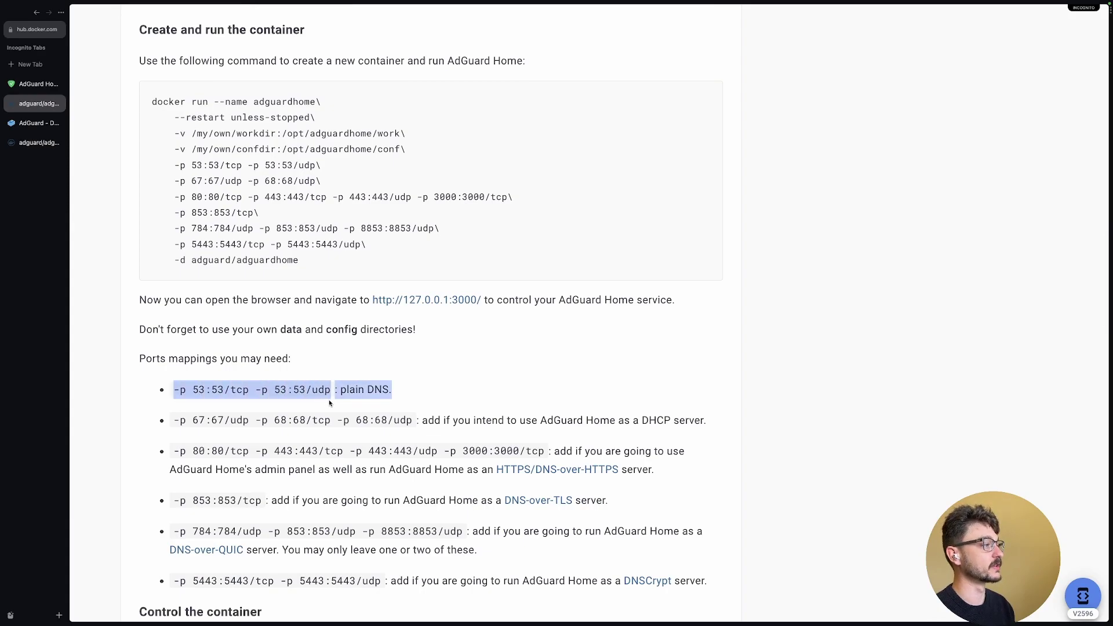
click(322, 402)
scroll(387, 408, up, 1)
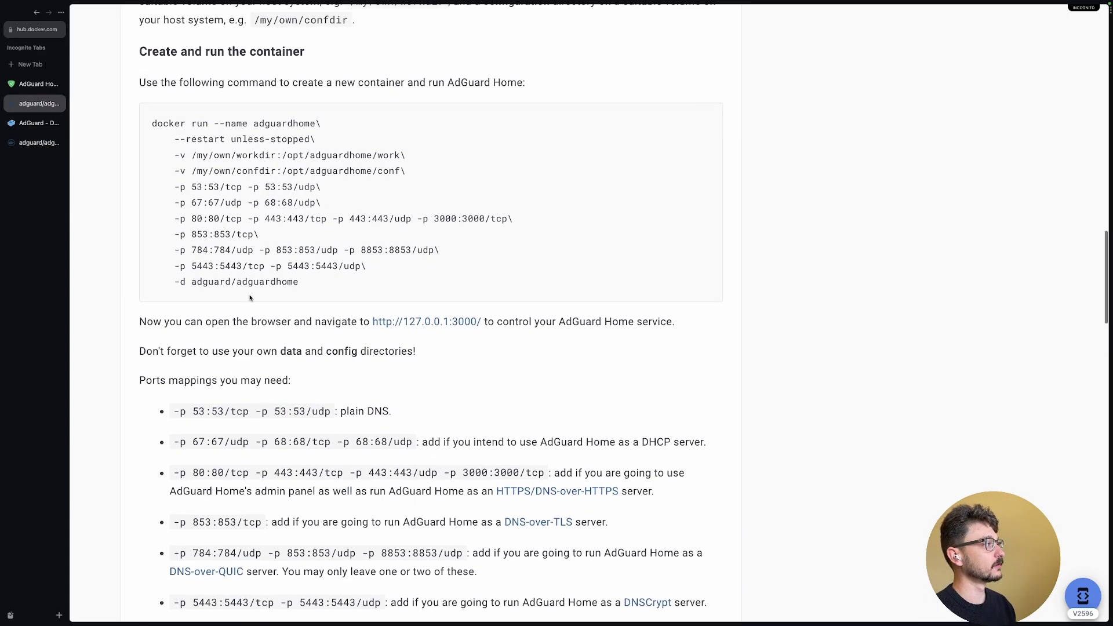
drag(297, 281, 247, 235)
click(313, 318)
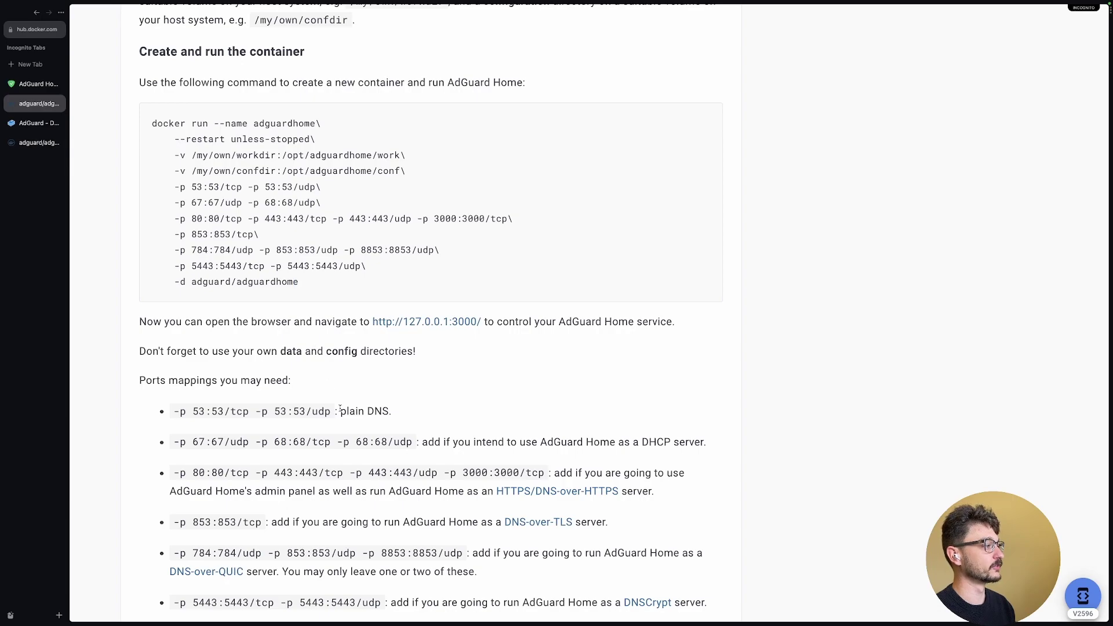
scroll(341, 409, down, 2)
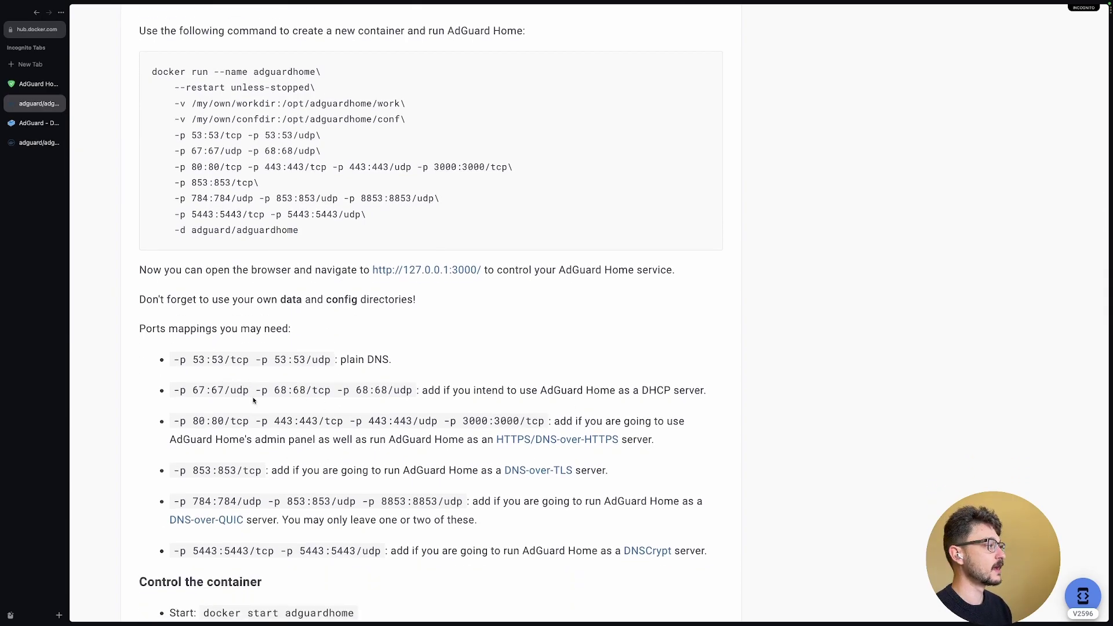
Highlight the DHCP 67/68 port mapping bullet and review the 853 and 5443 mappings
drag(194, 391, 417, 396)
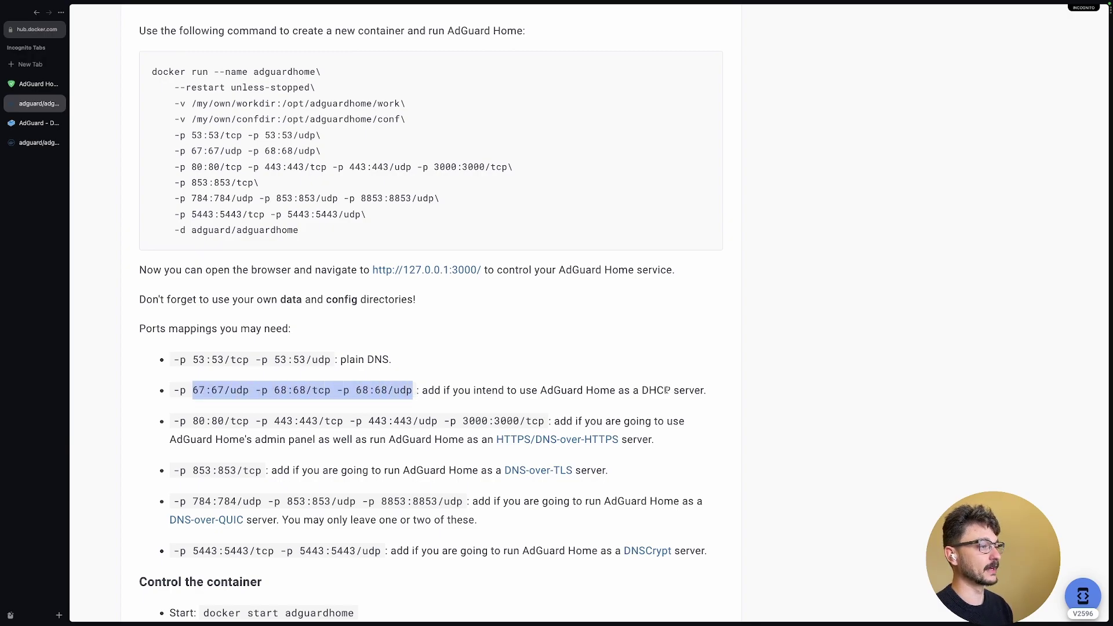
triple_click(642, 393)
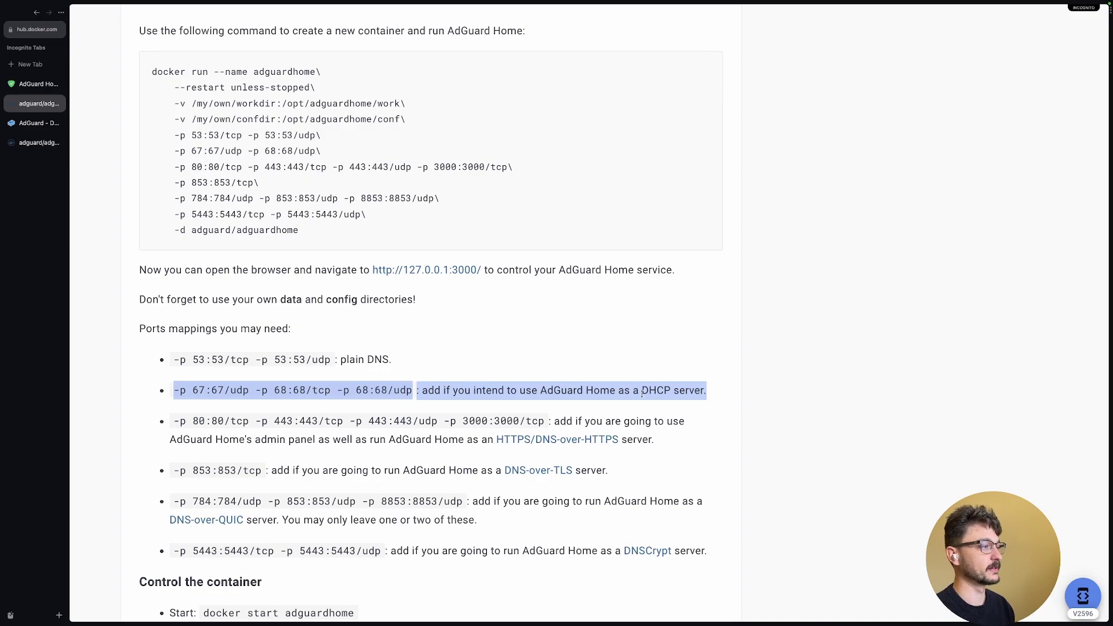
triple_click(322, 394)
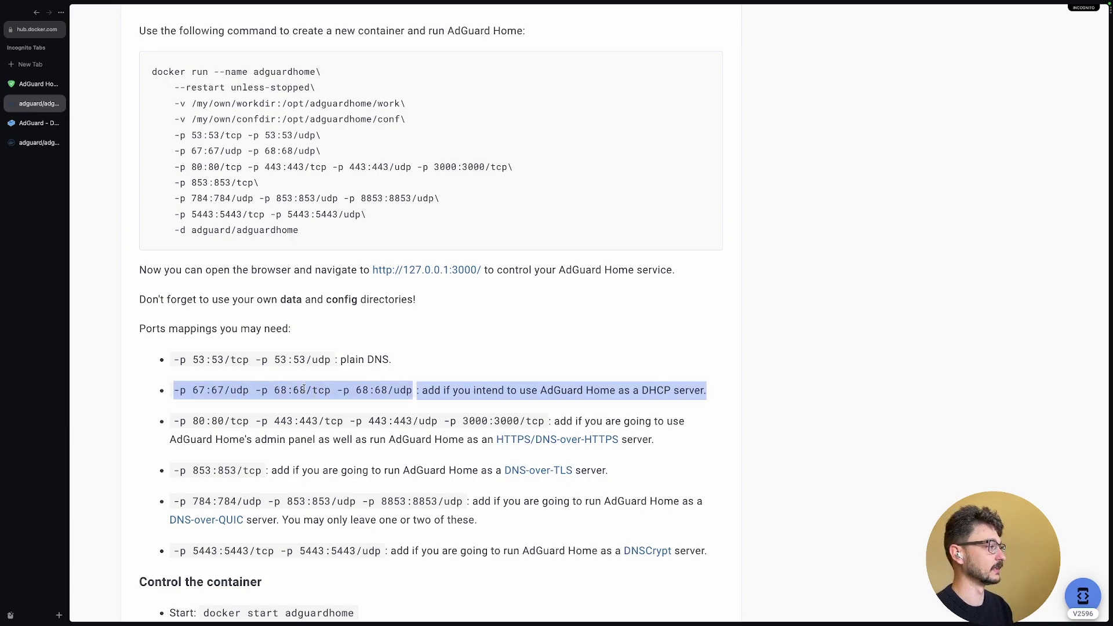
scroll(462, 421, down, 1)
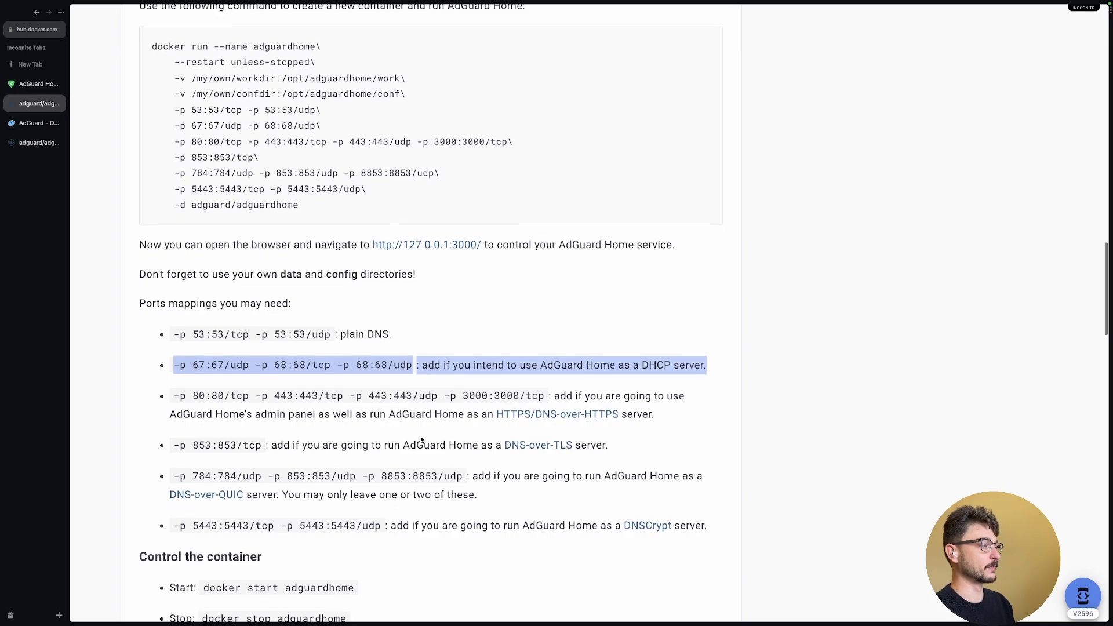
scroll(351, 400, down, 2)
scroll(351, 400, up, 1)
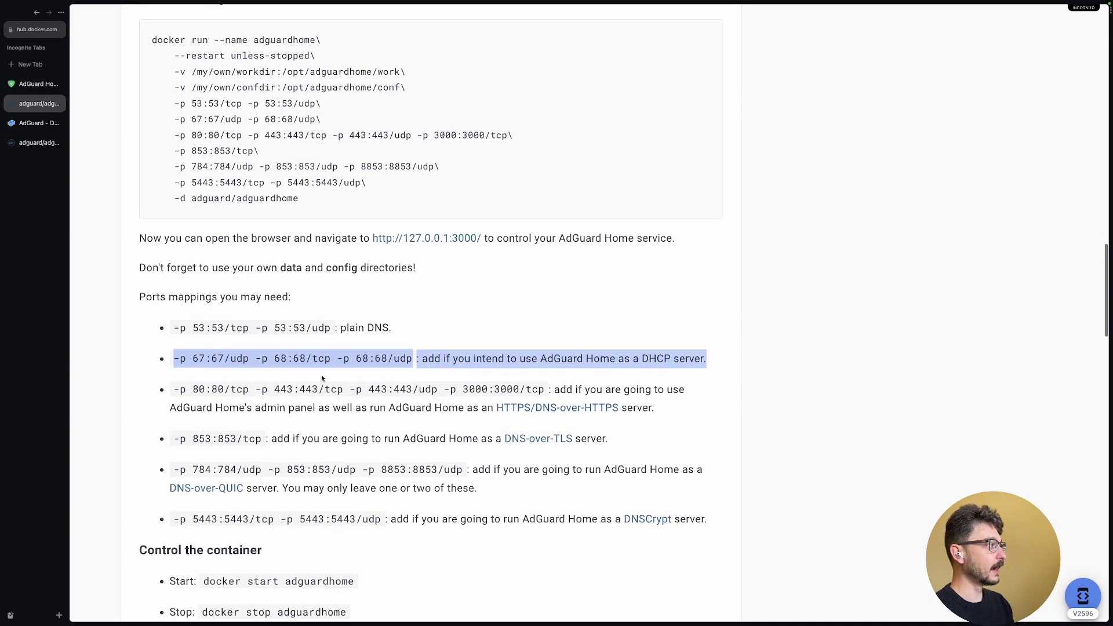
scroll(322, 378, down, 1)
scroll(298, 266, up, 1)
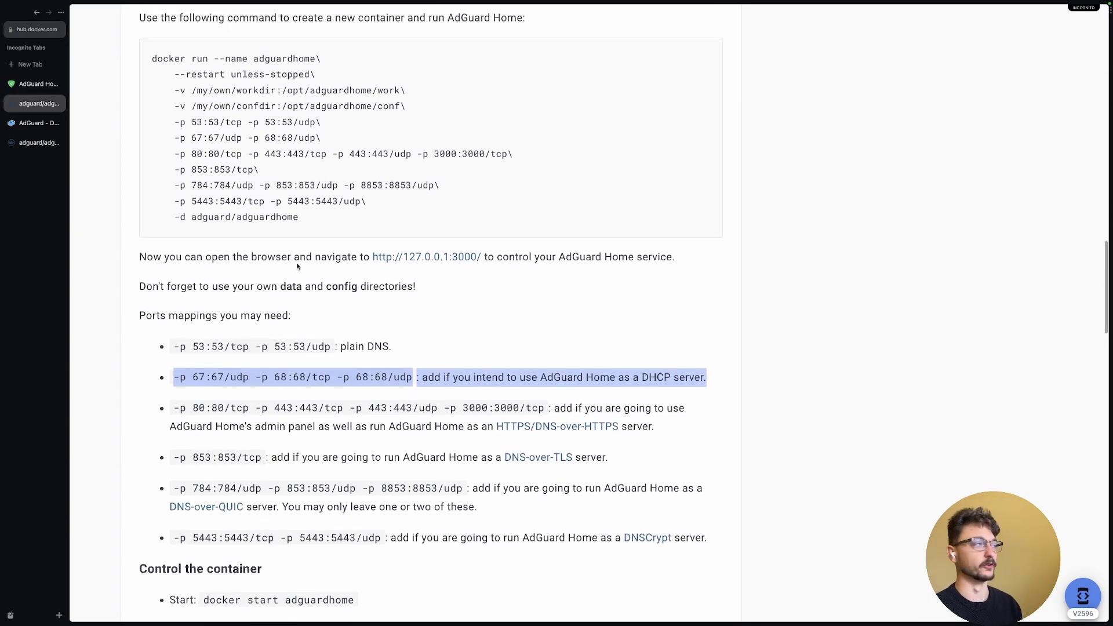
On the AdGuard - Docker Command page, highlight the work and config host paths and port lines
click(35, 123)
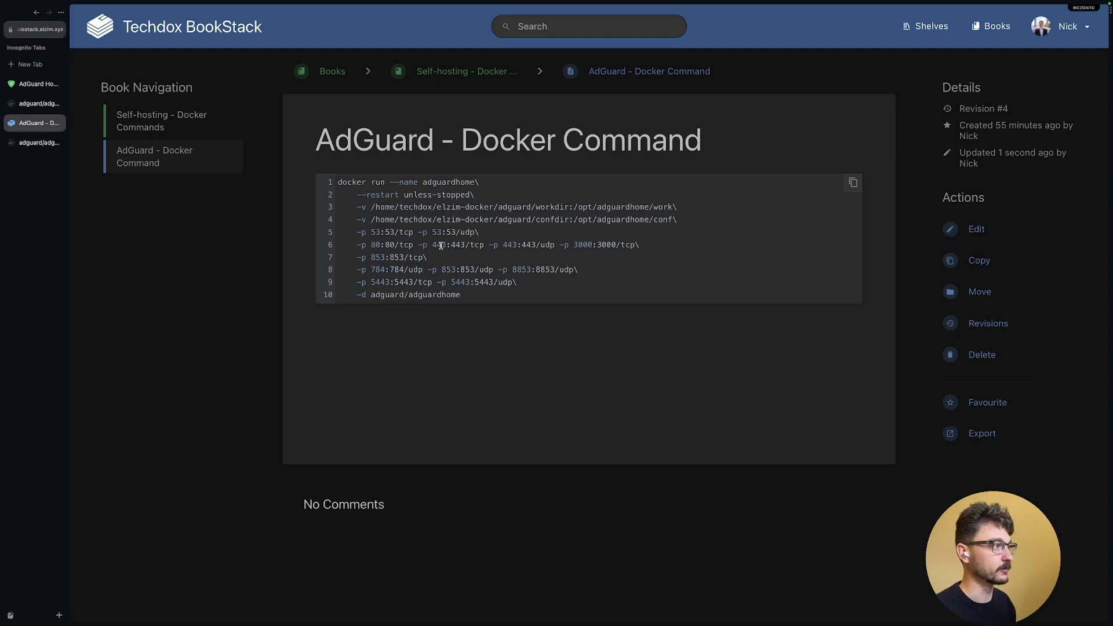
mouse_move(370, 209)
mouse_down()
mouse_move(570, 210)
mouse_move(573, 219)
mouse_move(385, 224)
mouse_up()
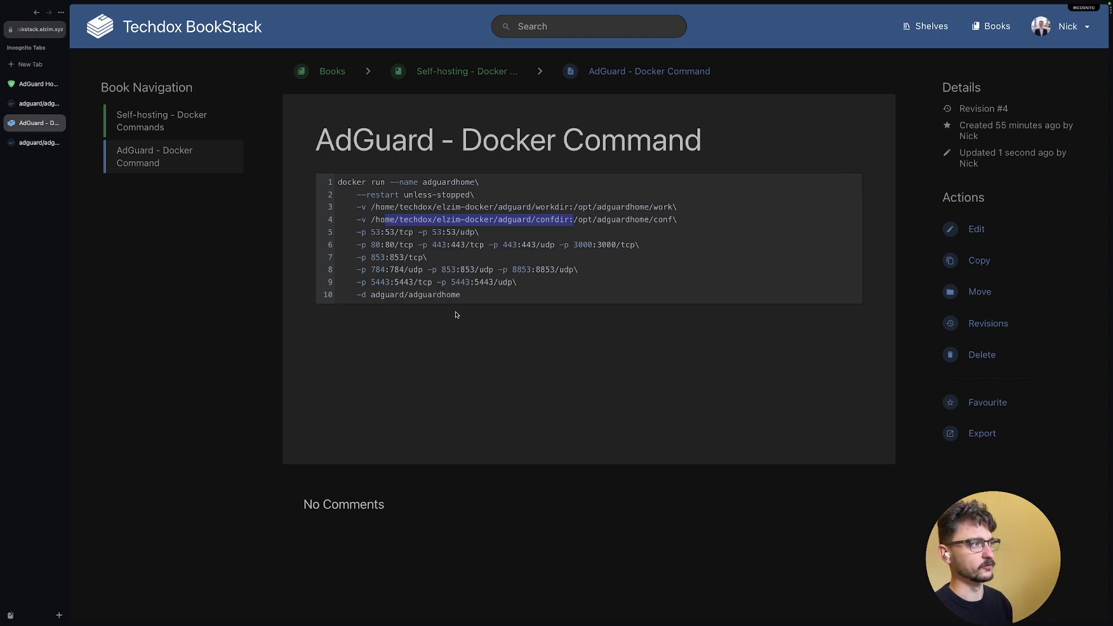
click(542, 217)
drag(370, 219, 569, 226)
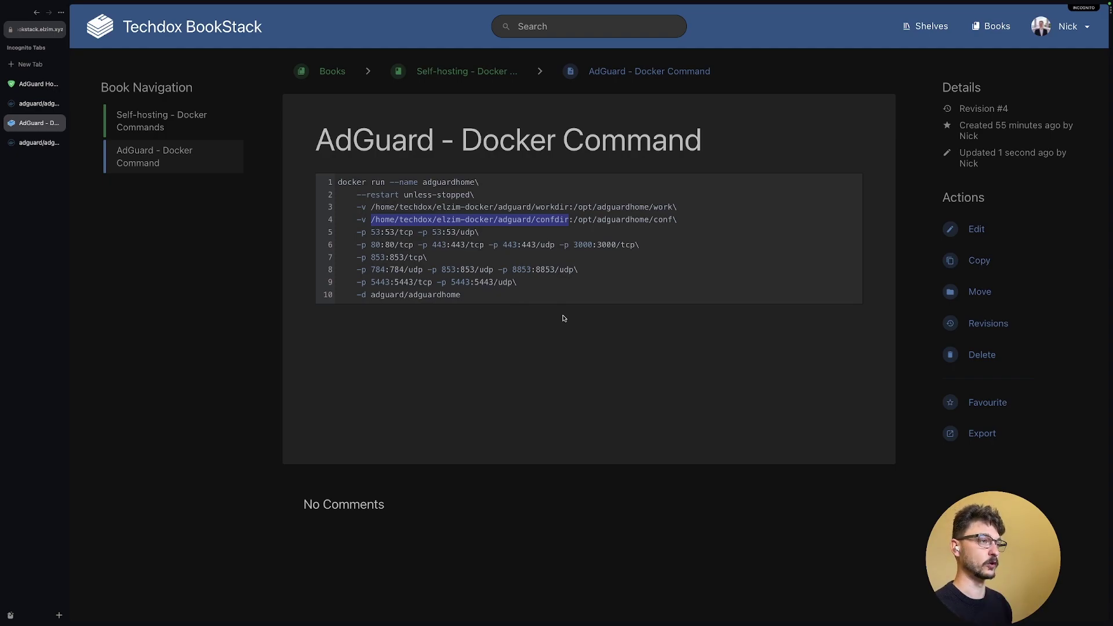
click(380, 233)
drag(367, 232, 560, 272)
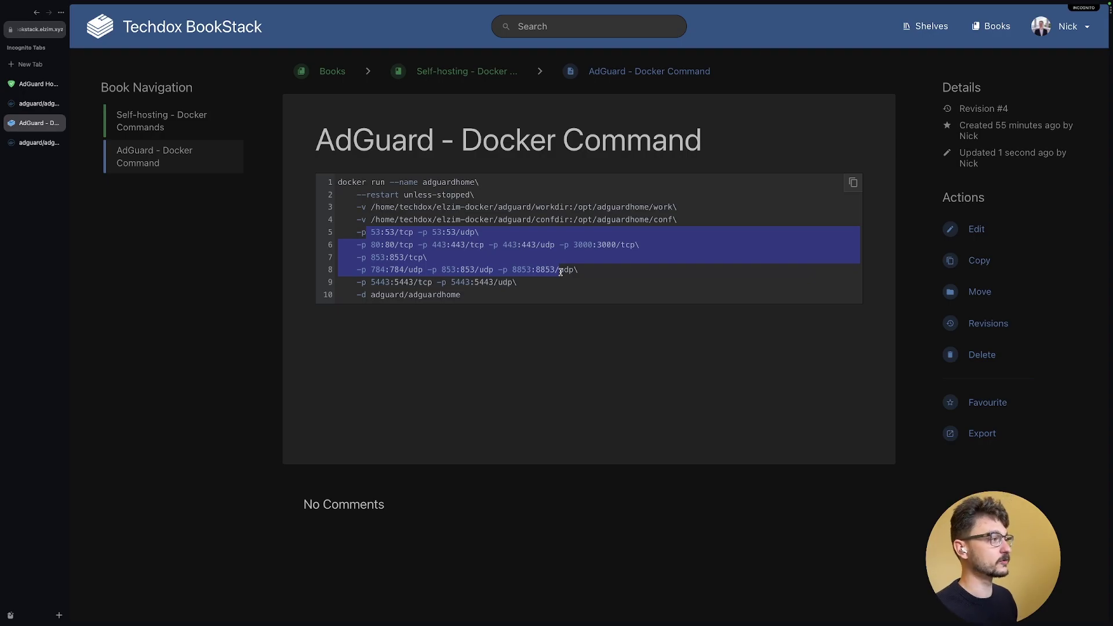
Compare with Docker Hub's DHCP ports line, then copy the whole docker run command
click(39, 103)
click(427, 350)
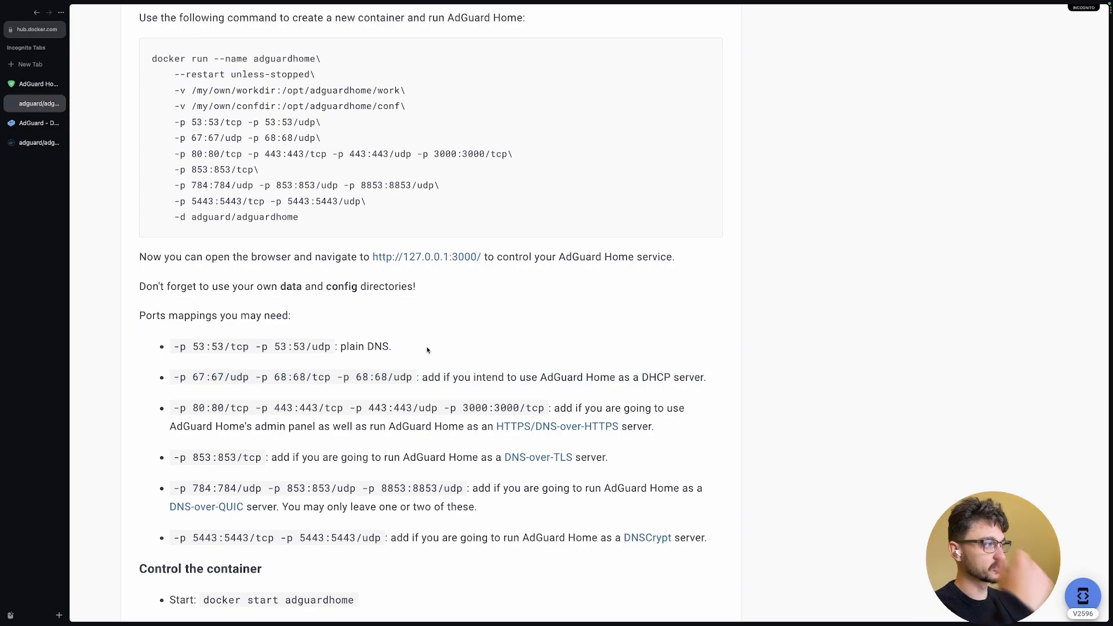
click(22, 127)
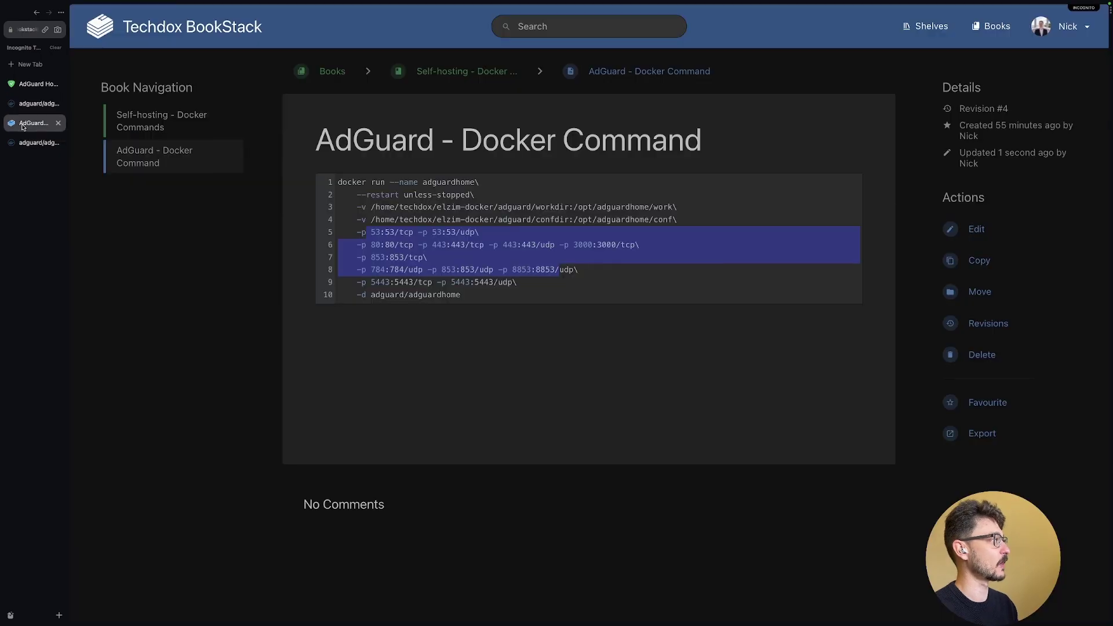
click(530, 293)
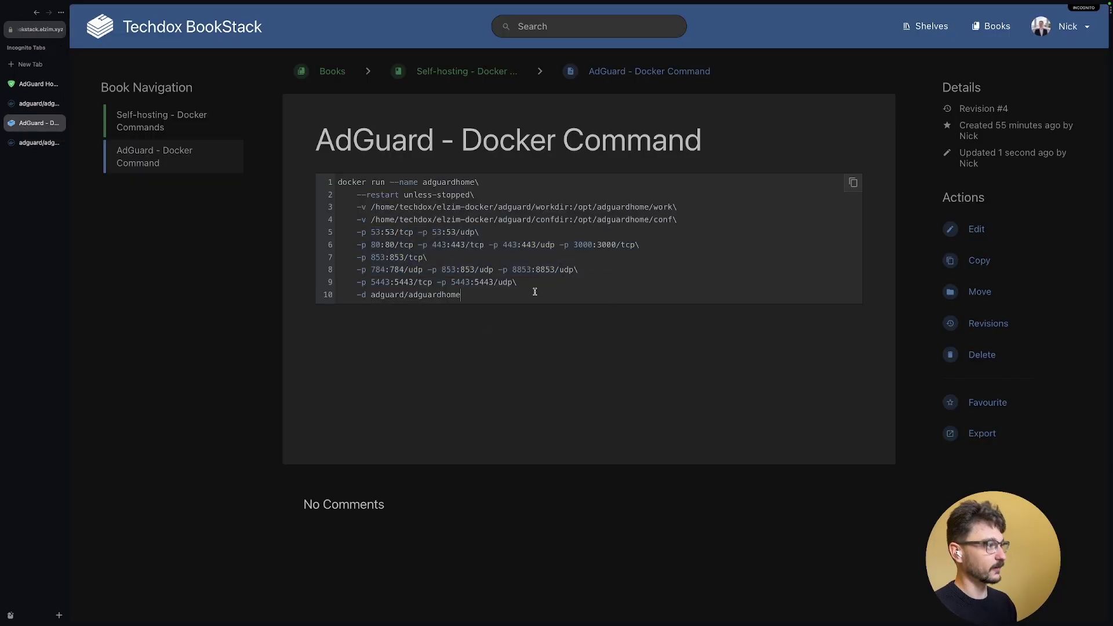
click(852, 184)
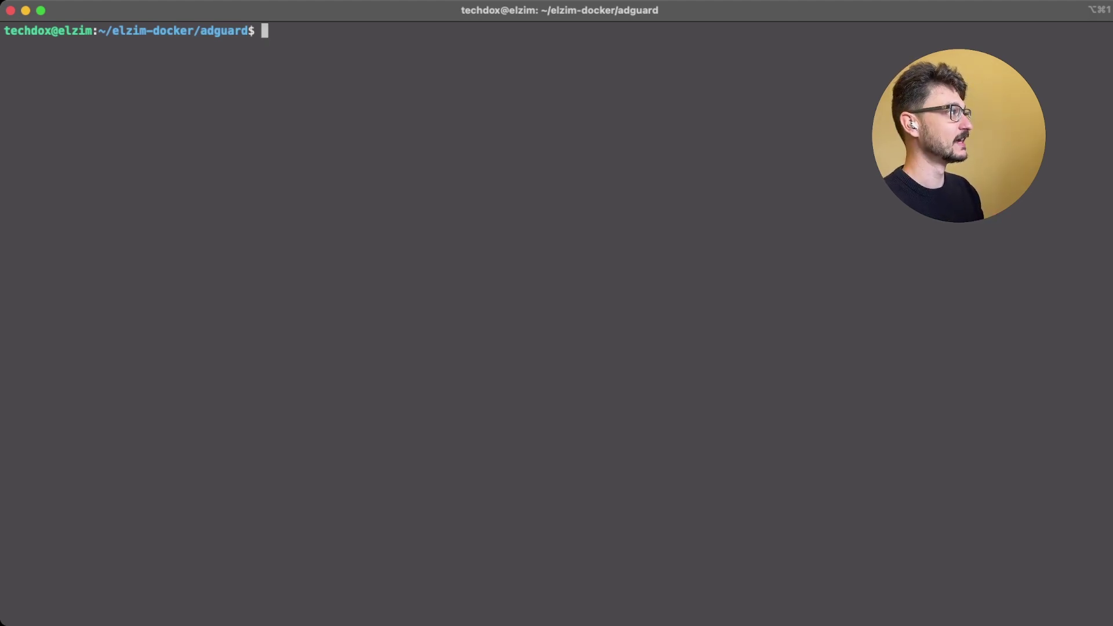
Run ls and pwd to confirm the empty ~/elzim-docker/adguard folder
text(ls)
key(Return)
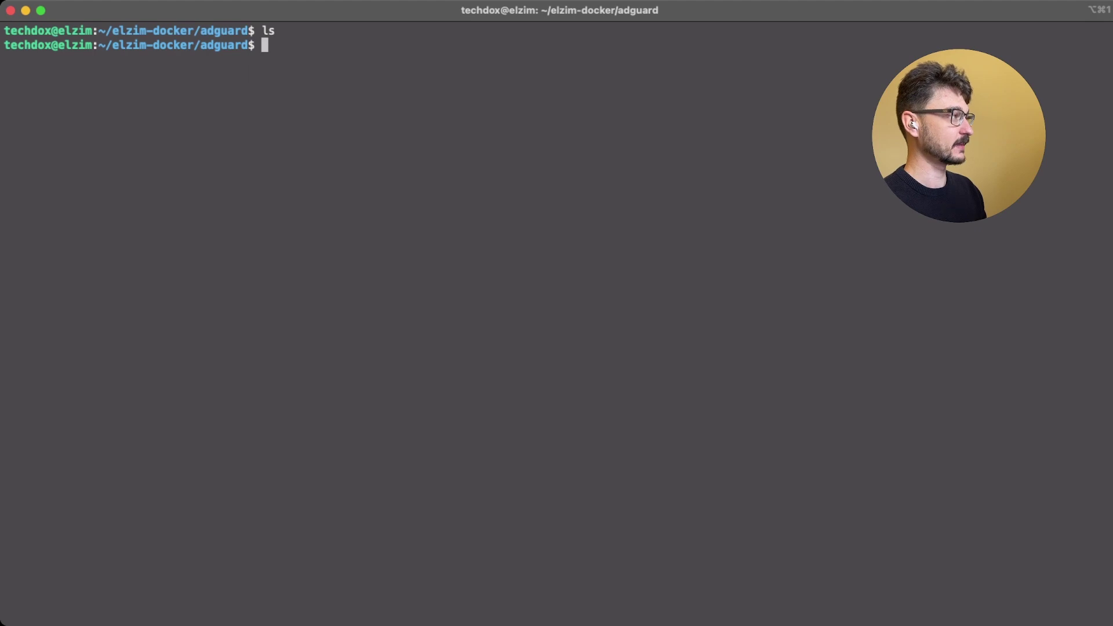
text(cd)
key(BackSpace)
key(BackSpace)
key(BackSpace)
text(pwd)
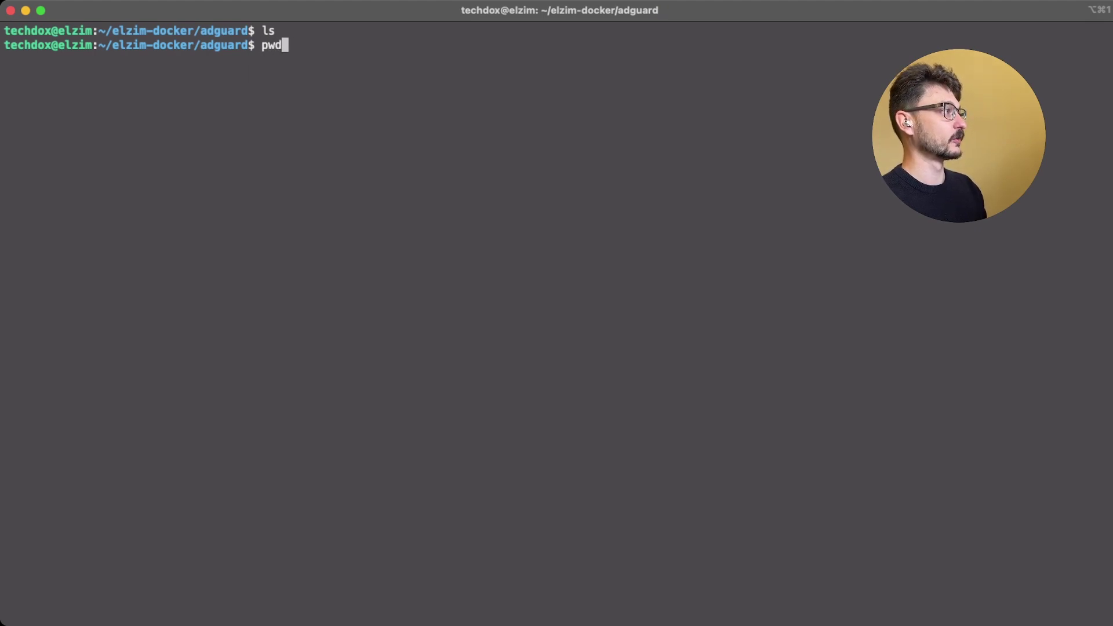
key(Return)
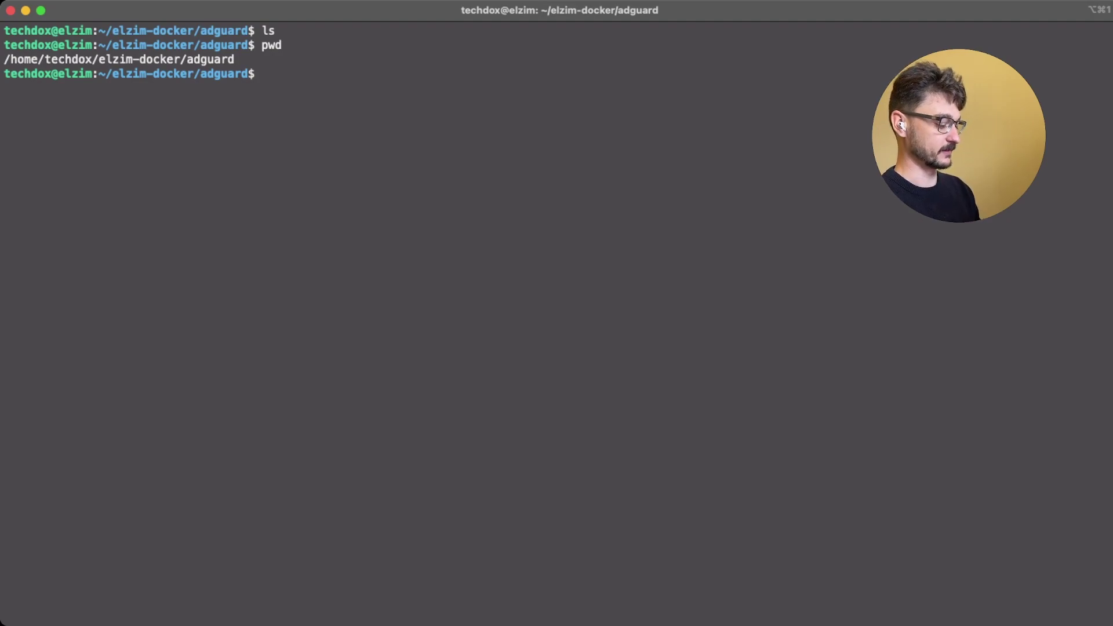
Enter sudo with the pasted docker run command and compare its workdir path to pwd
text(sudo)
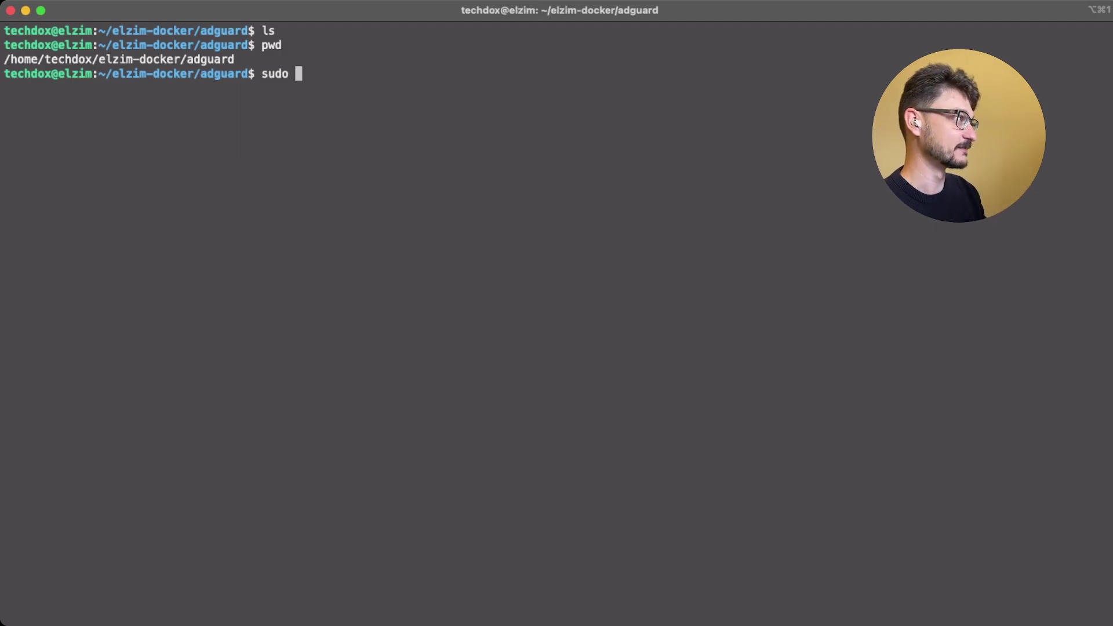
key(super+v)
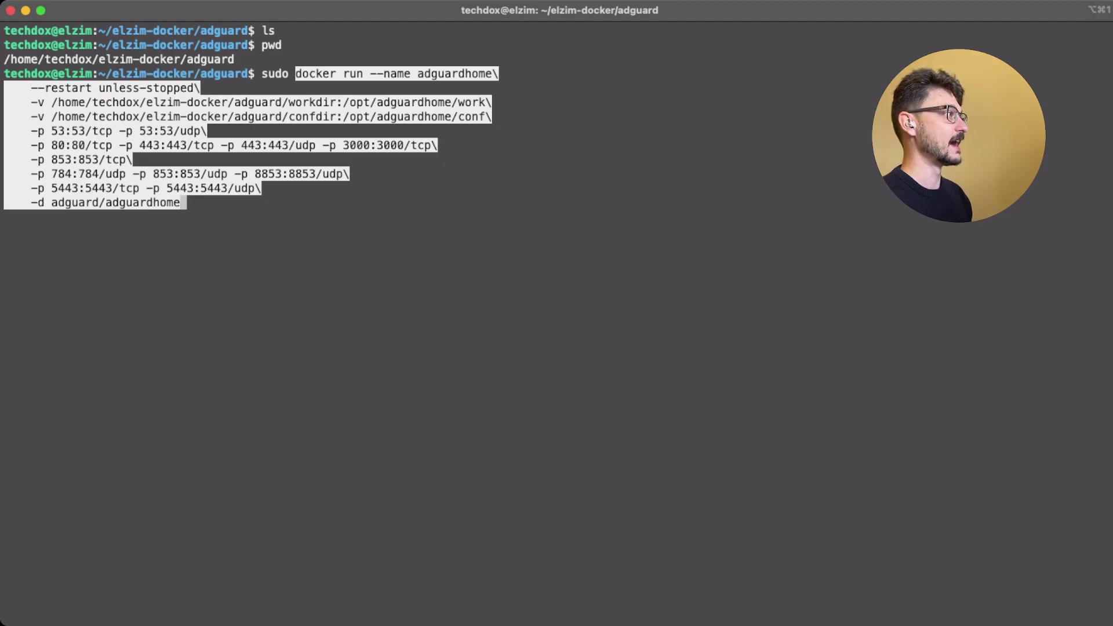
key(Right)
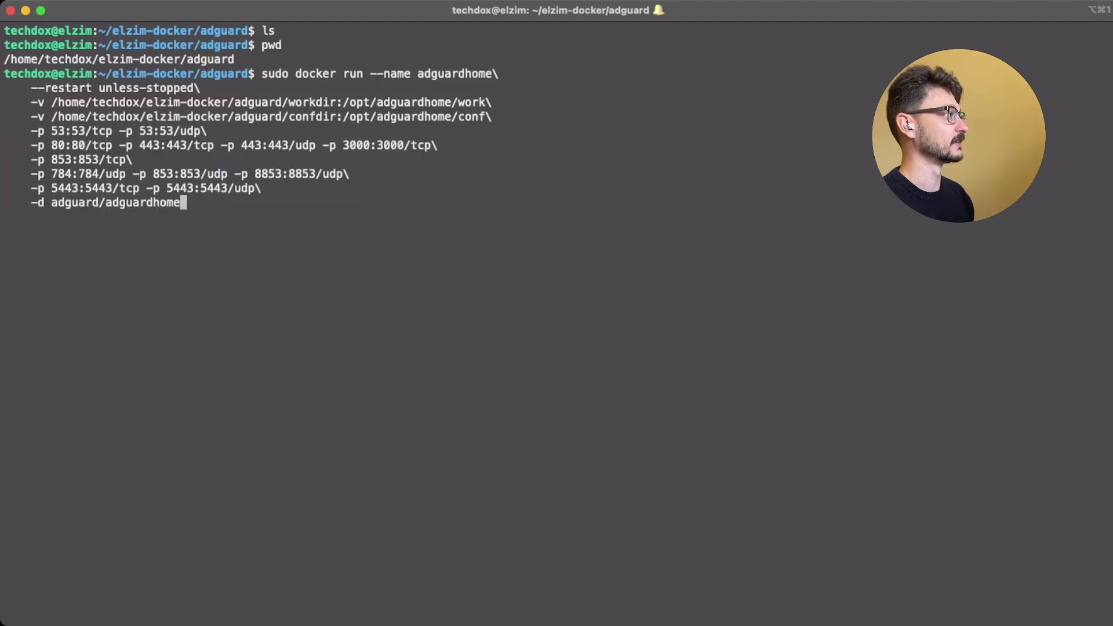
drag(52, 102, 289, 102)
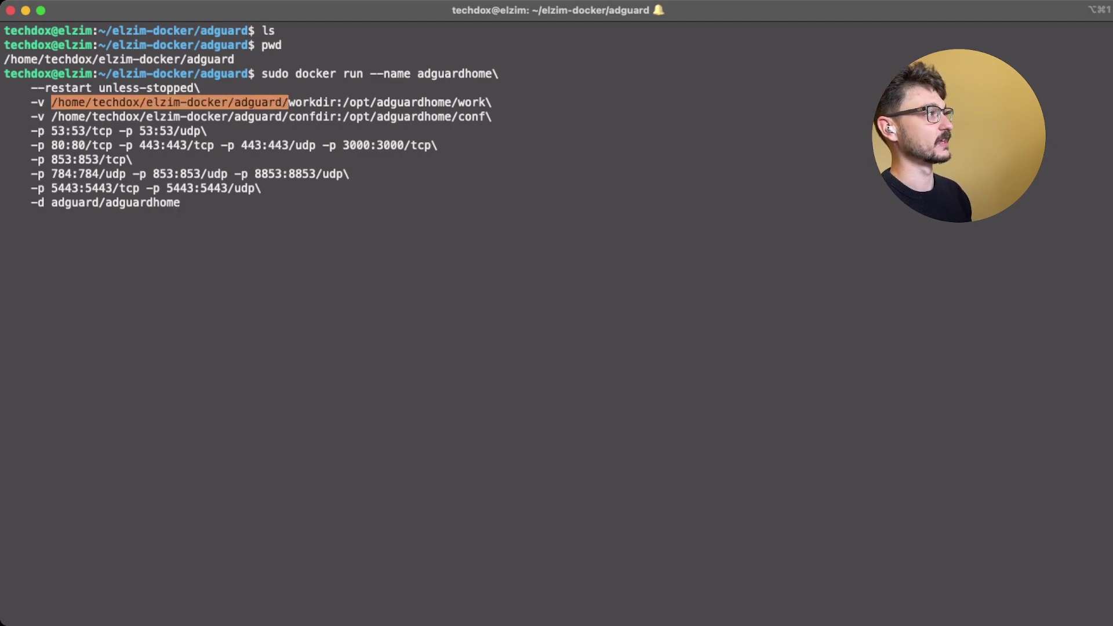
triple_click(116, 59)
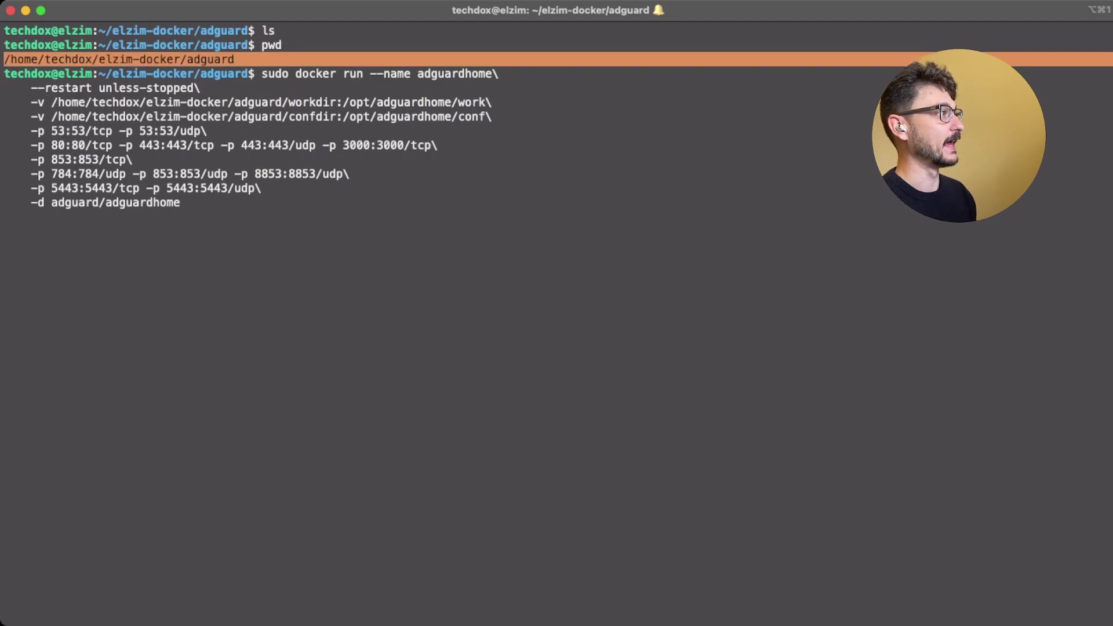
drag(288, 102, 336, 116)
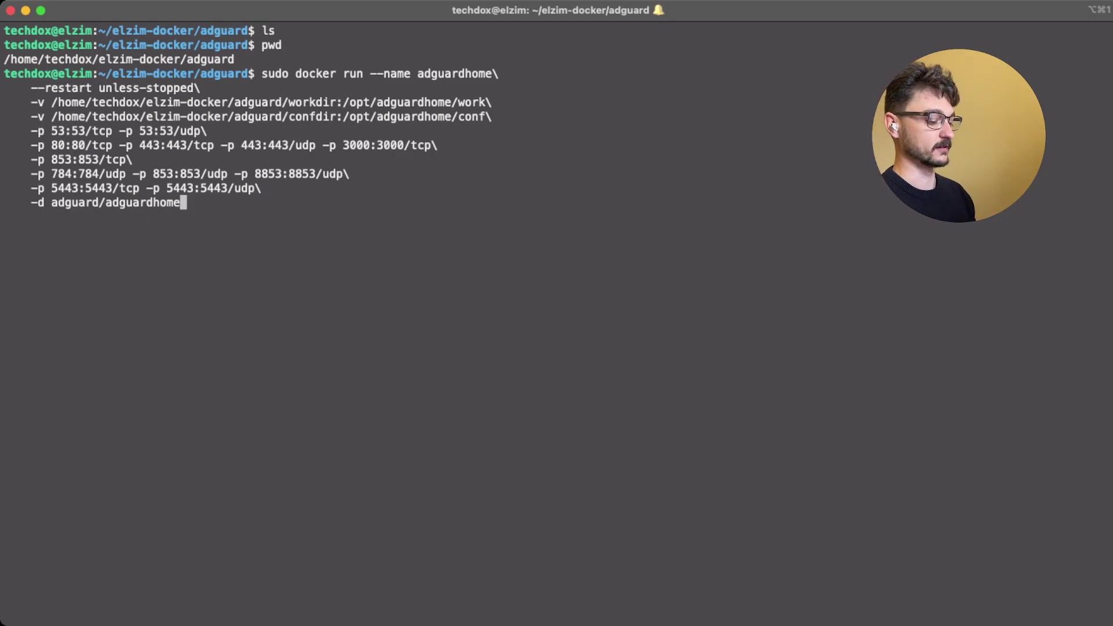
Run the docker run command, check port 53 usage, and paste a version binding 192.168.68.110
key(Return)
text(sudo lsof -i:53)
key(Return)
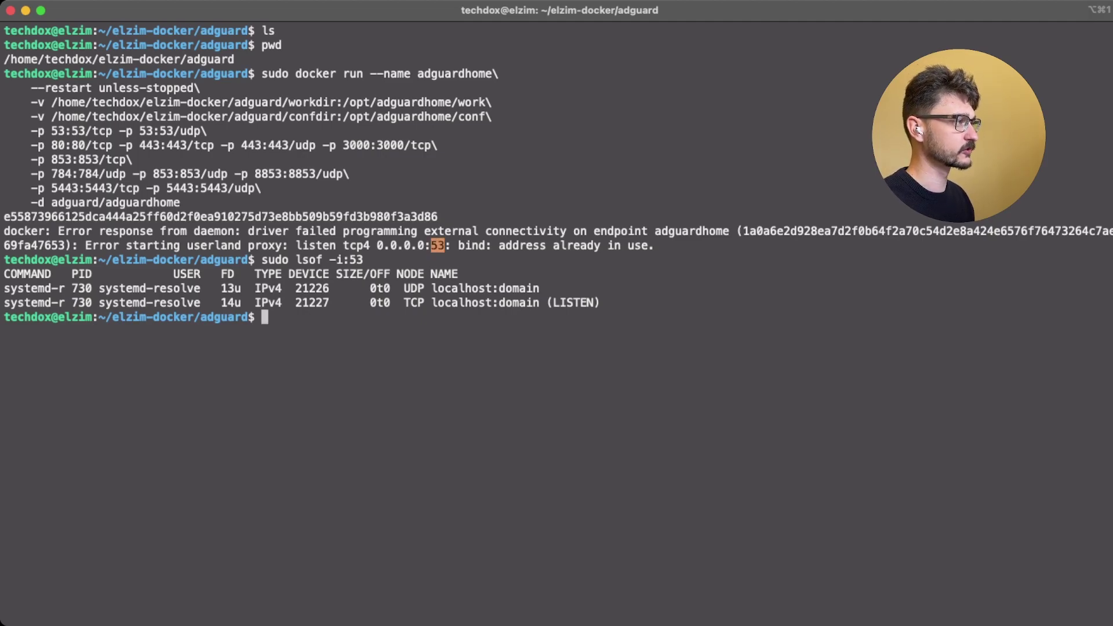
text(sudo)
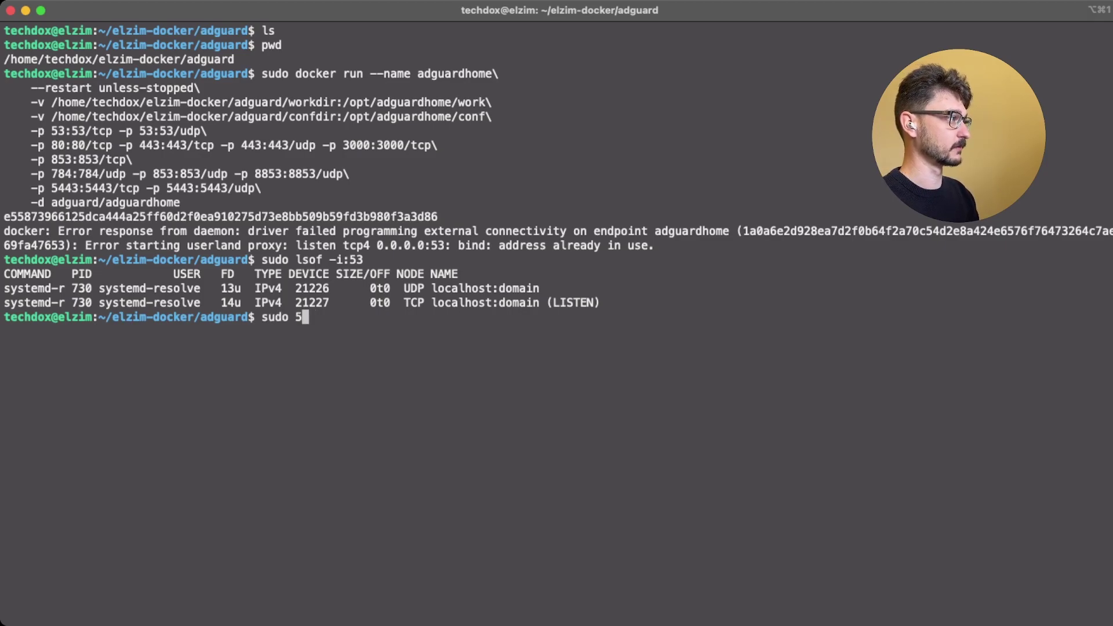
key(super+v)
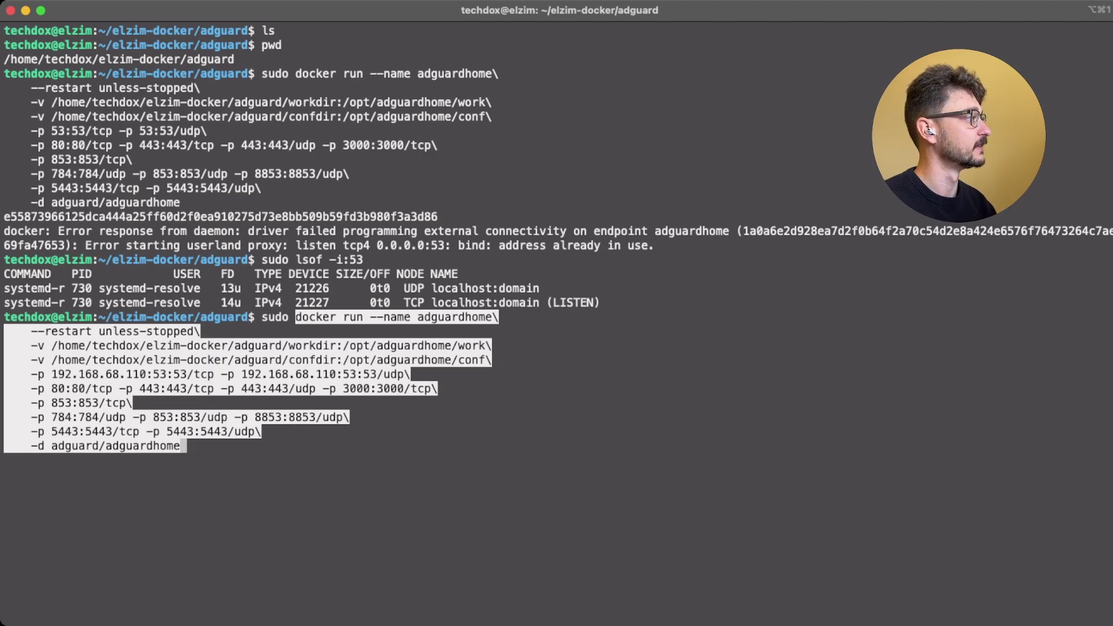
key(Right)
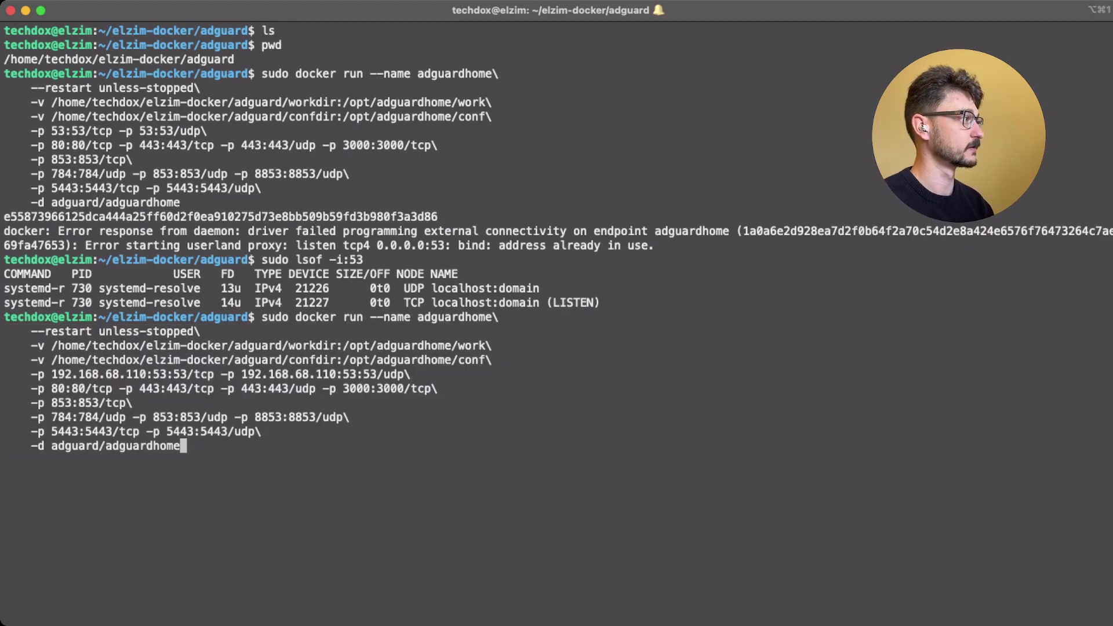
drag(51, 374, 153, 374)
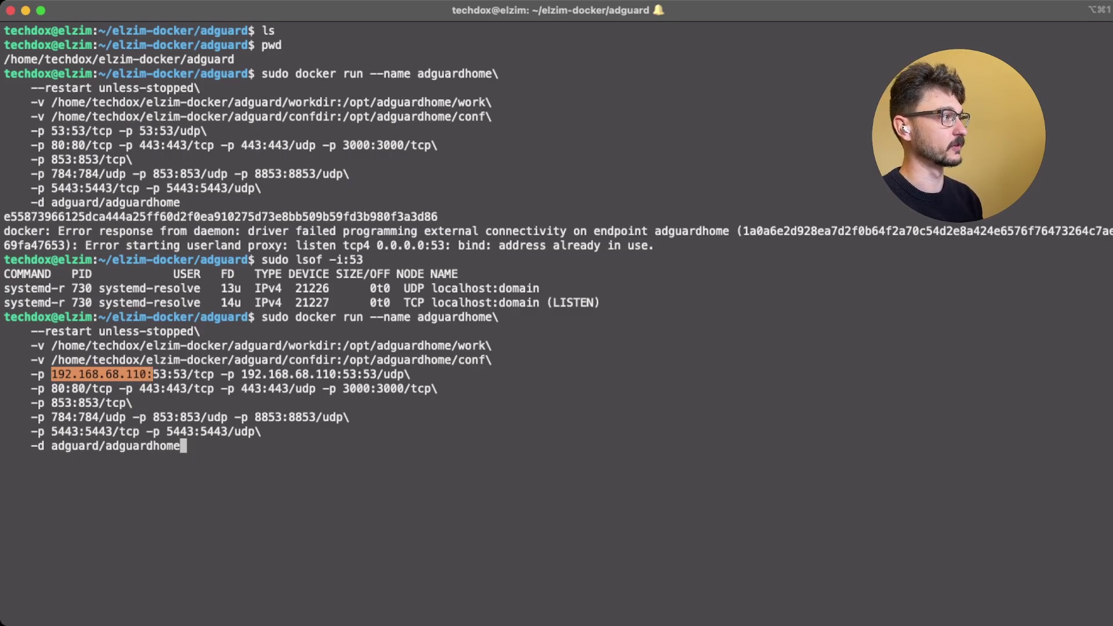
drag(376, 246, 424, 245)
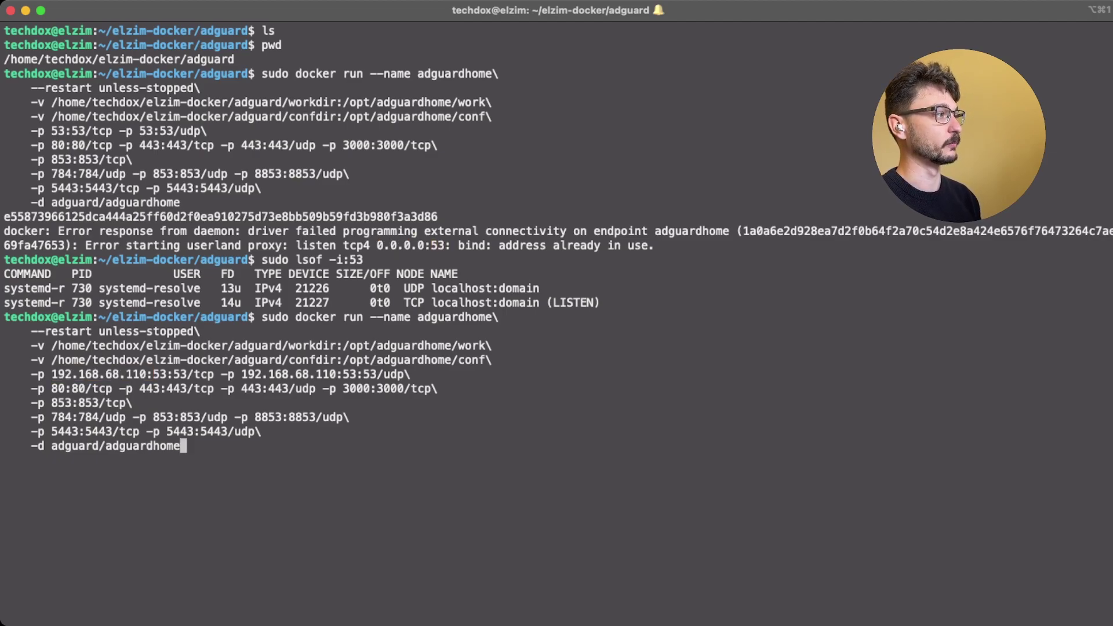
drag(51, 374, 160, 374)
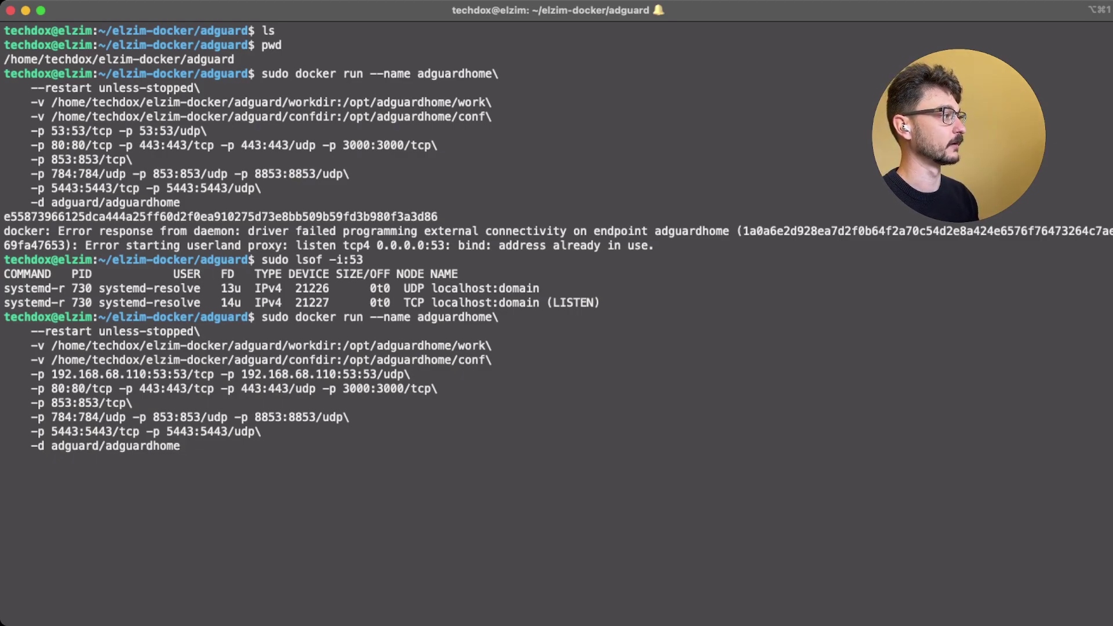
Run the revised docker run command, then clear the screen and rerun it for a container ID
key(Return)
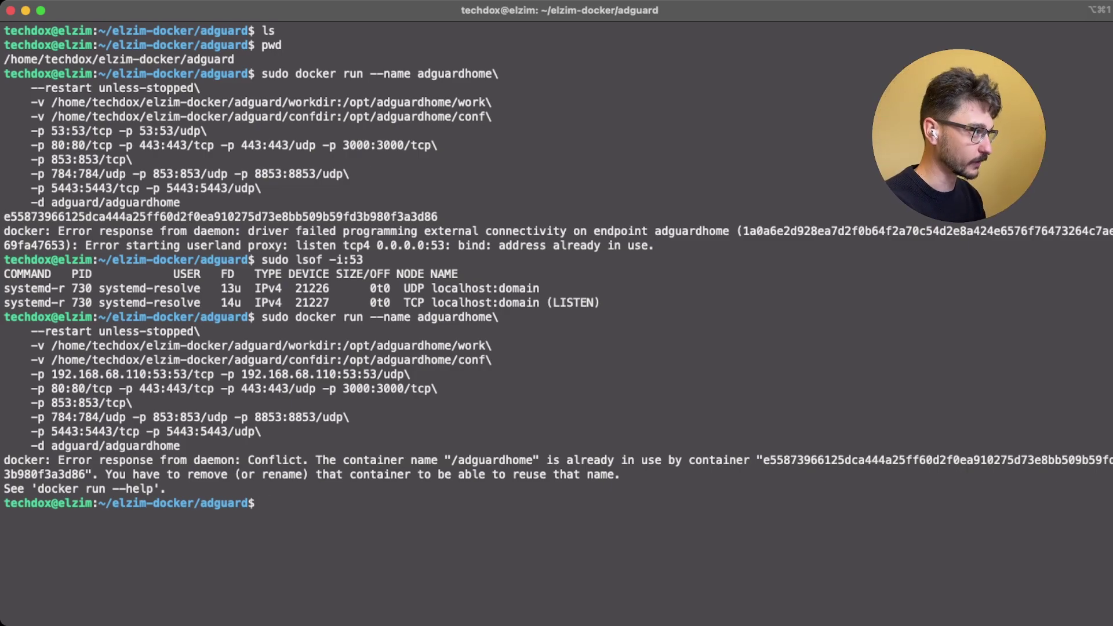
key(ctrl+l)
key(Up)
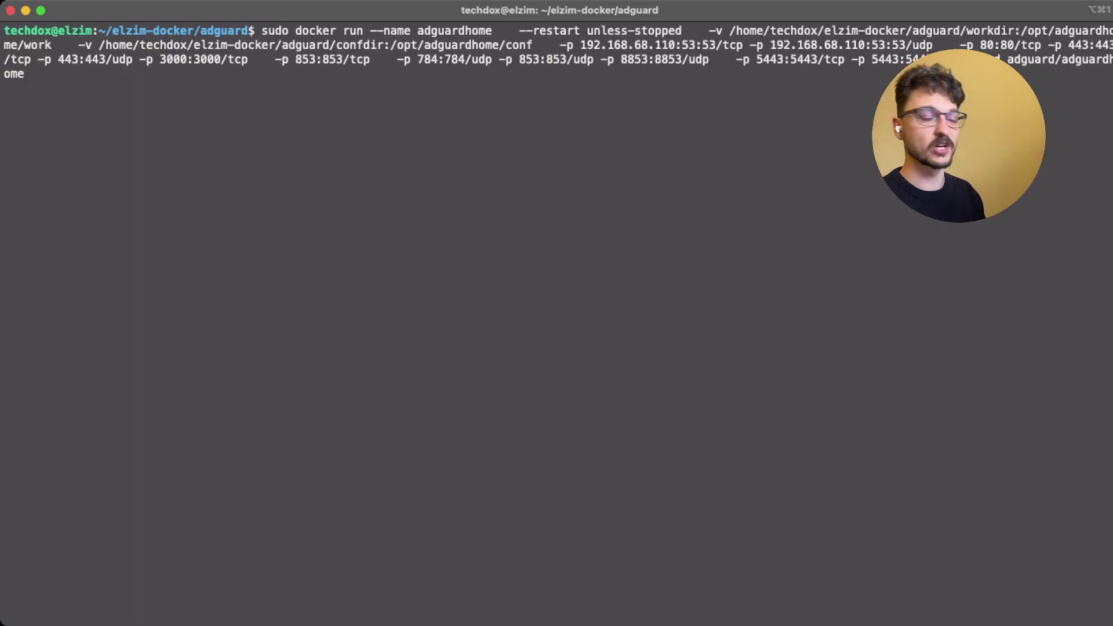
key(Return)
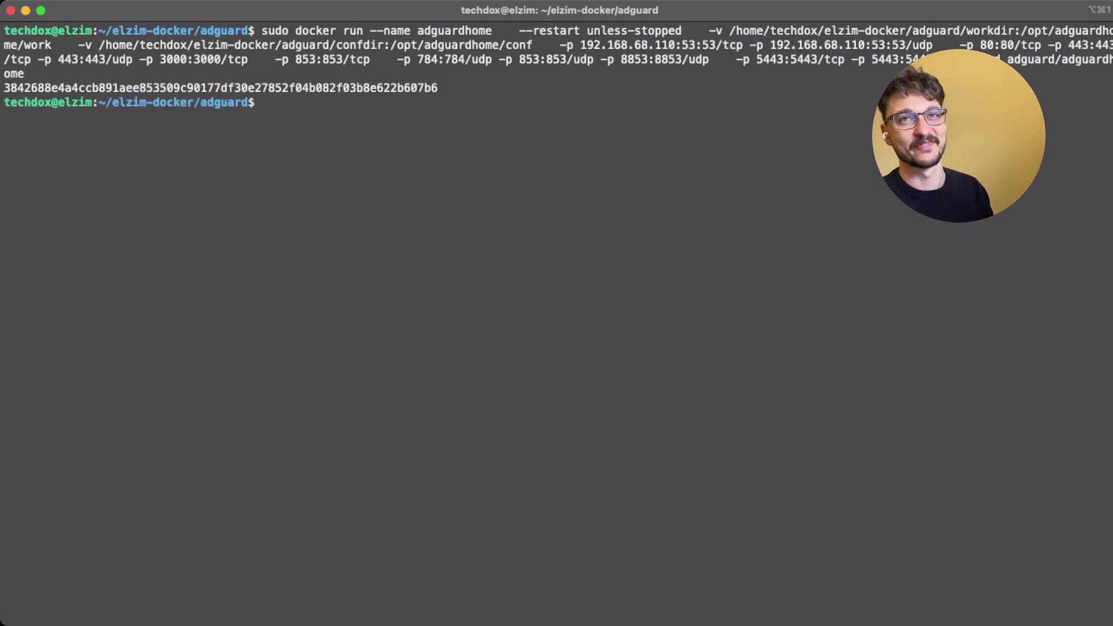
Clear the terminal and list all containers with sudo docker container ls -a
text(clear)
key(Return)
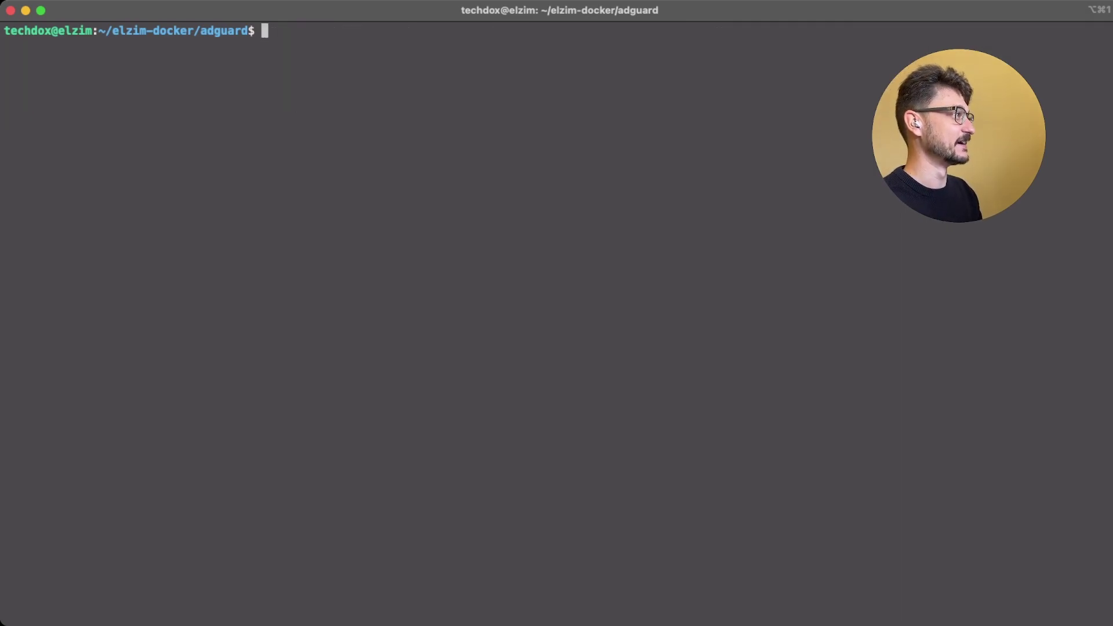
text(sudo docker)
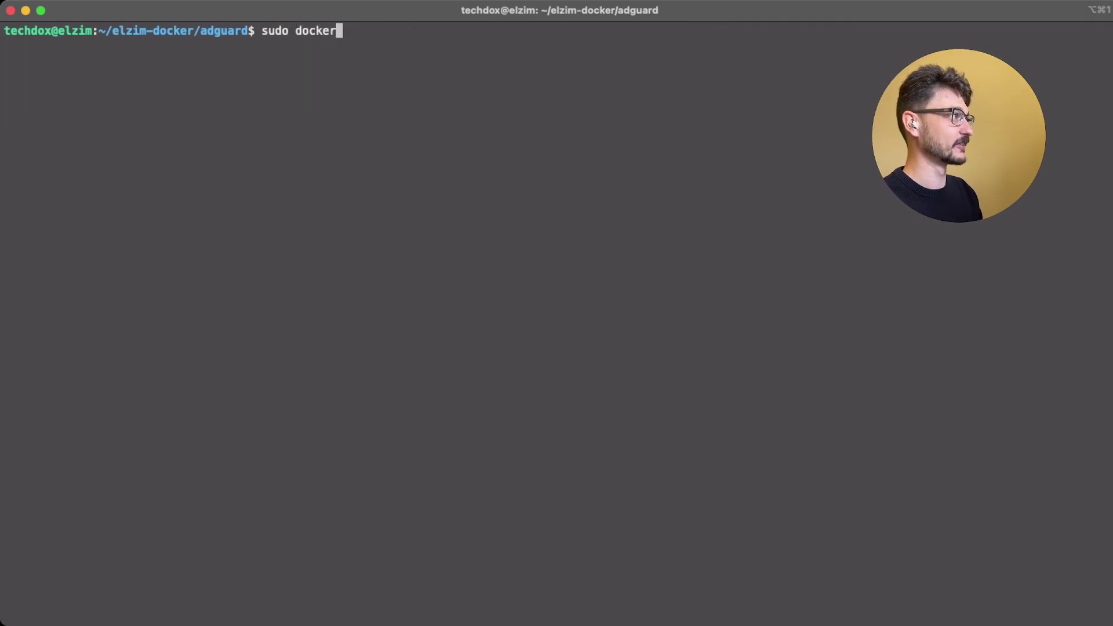
text( container ls -a)
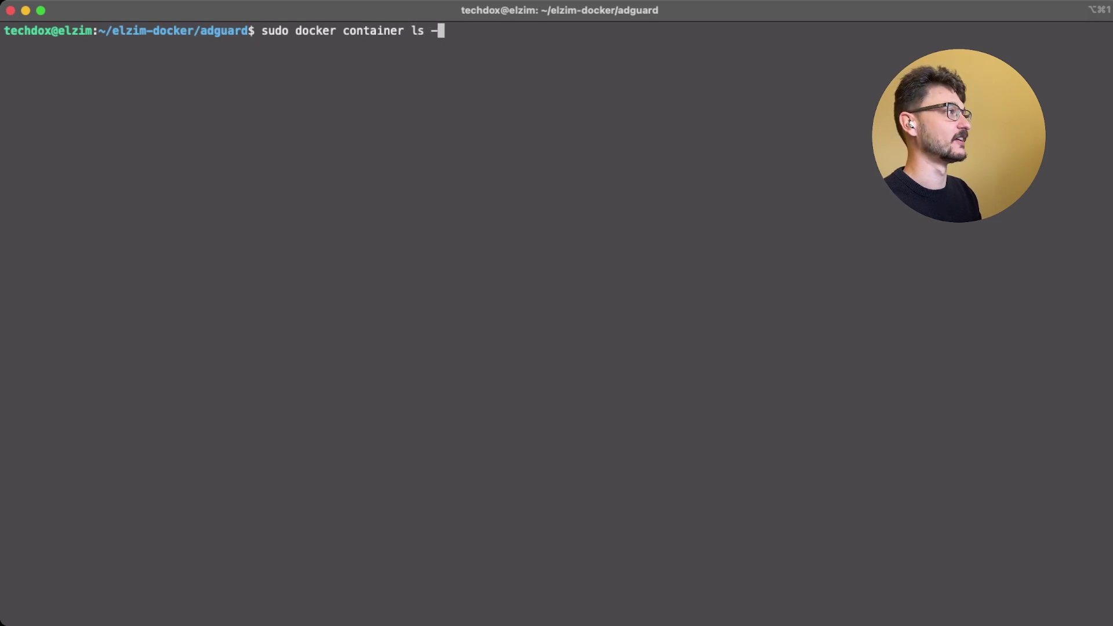
key(Return)
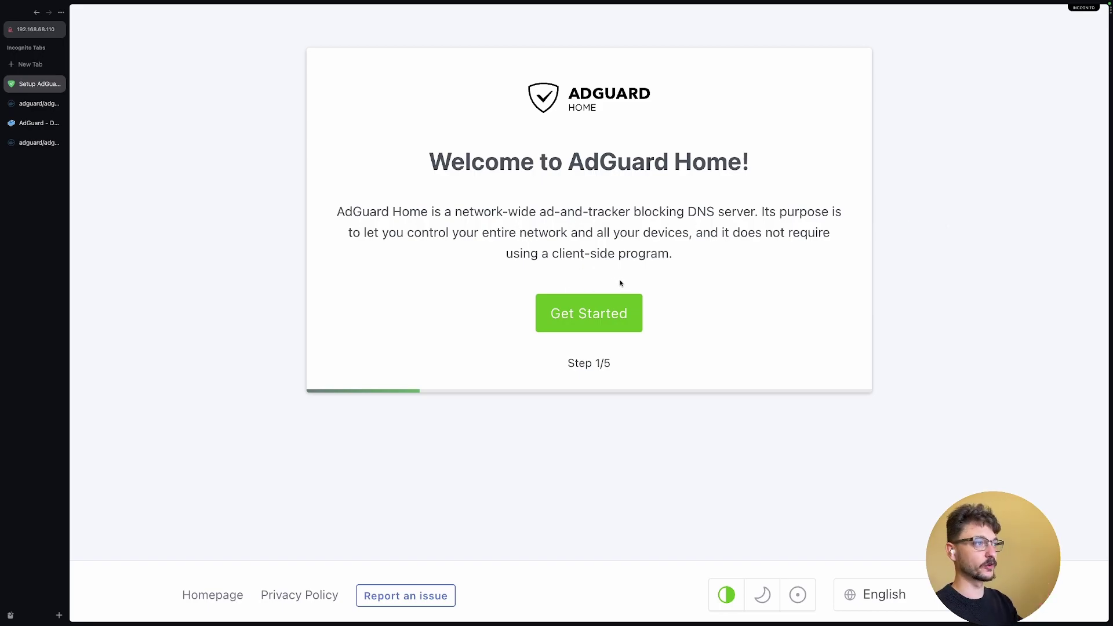
Start the setup wizard and keep the default admin web and DNS interfaces and ports
click(600, 313)
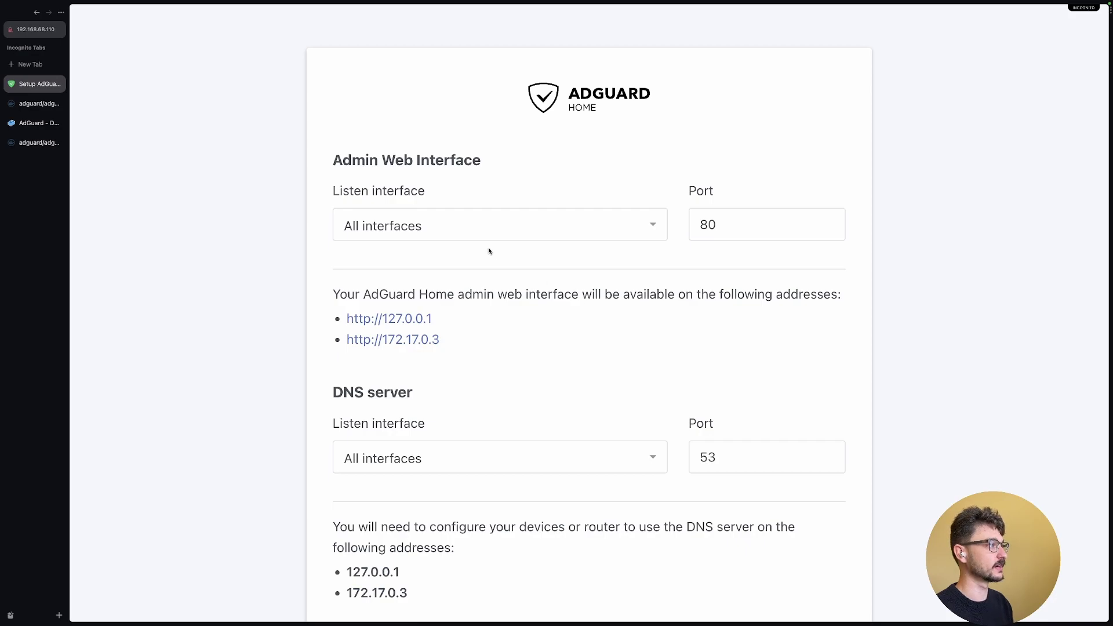
scroll(537, 241, down, 2)
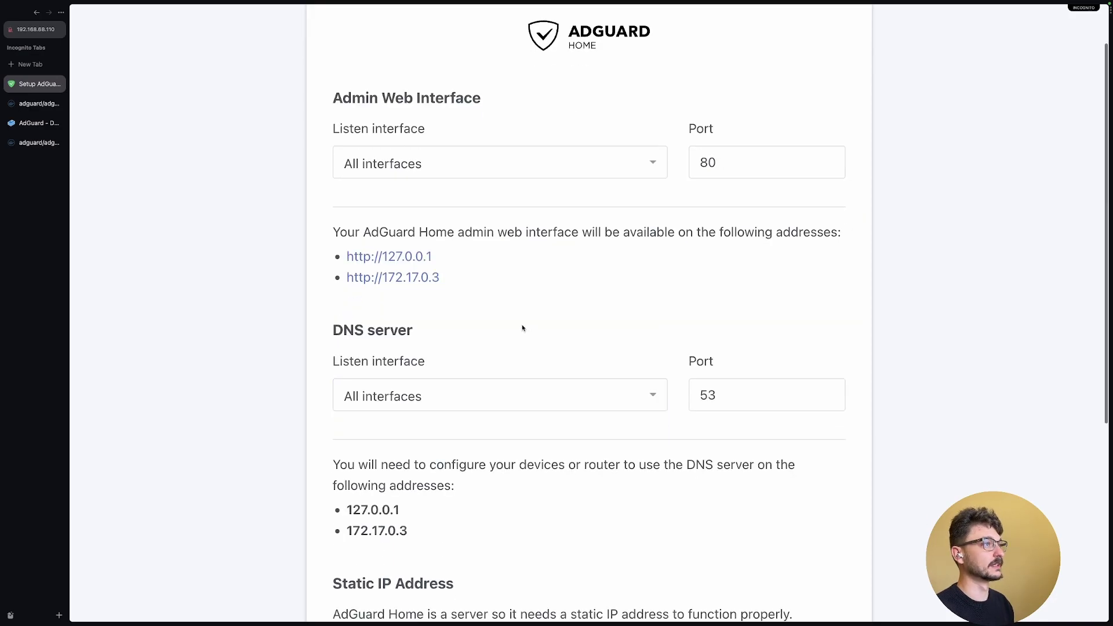
scroll(522, 328, up, 2)
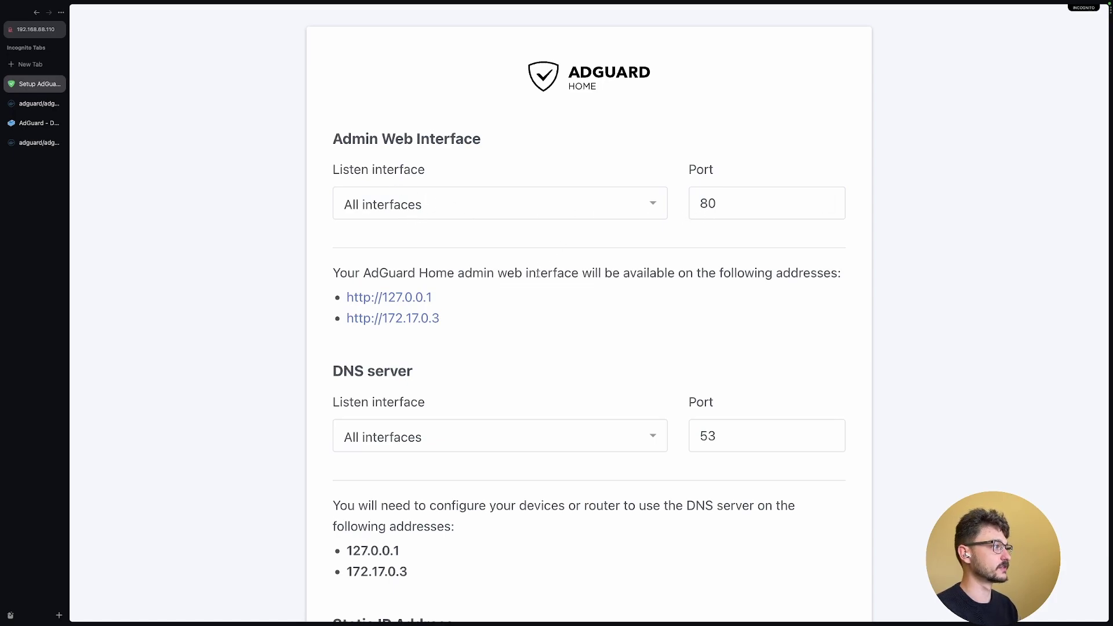
scroll(550, 255, down, 2)
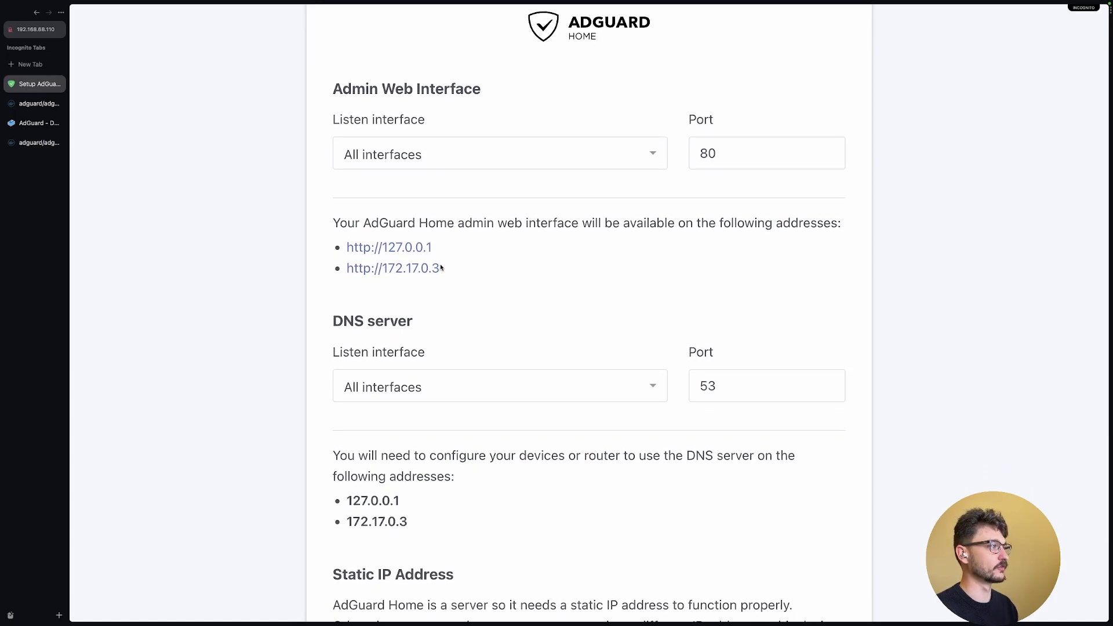
drag(440, 268, 342, 248)
click(467, 247)
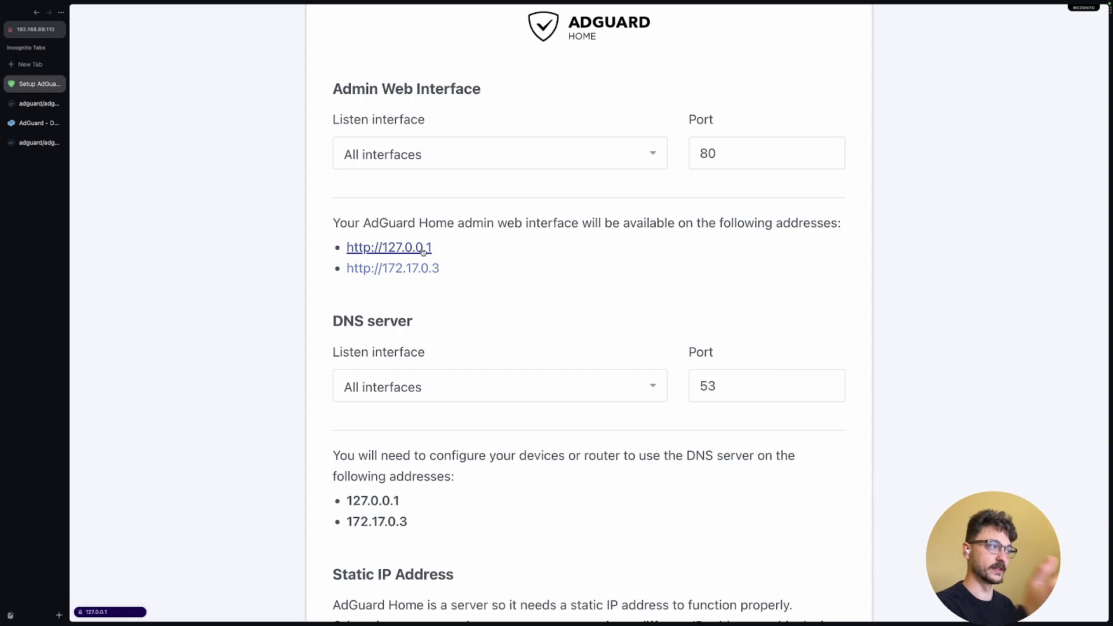
scroll(433, 308, down, 2)
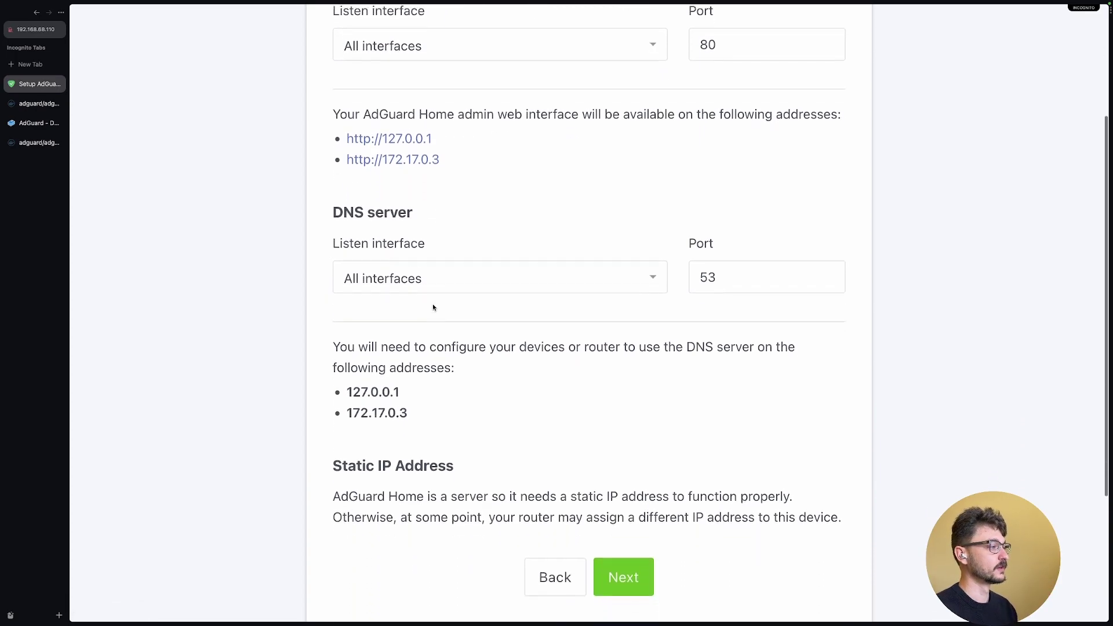
double_click(353, 387)
click(404, 391)
drag(399, 385, 347, 385)
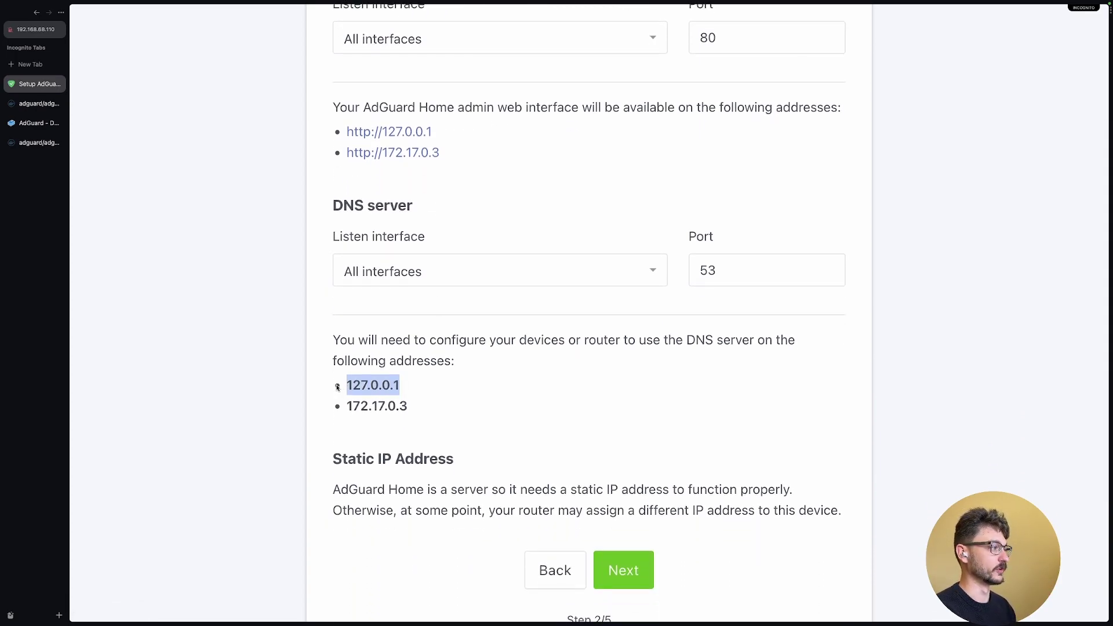
click(397, 380)
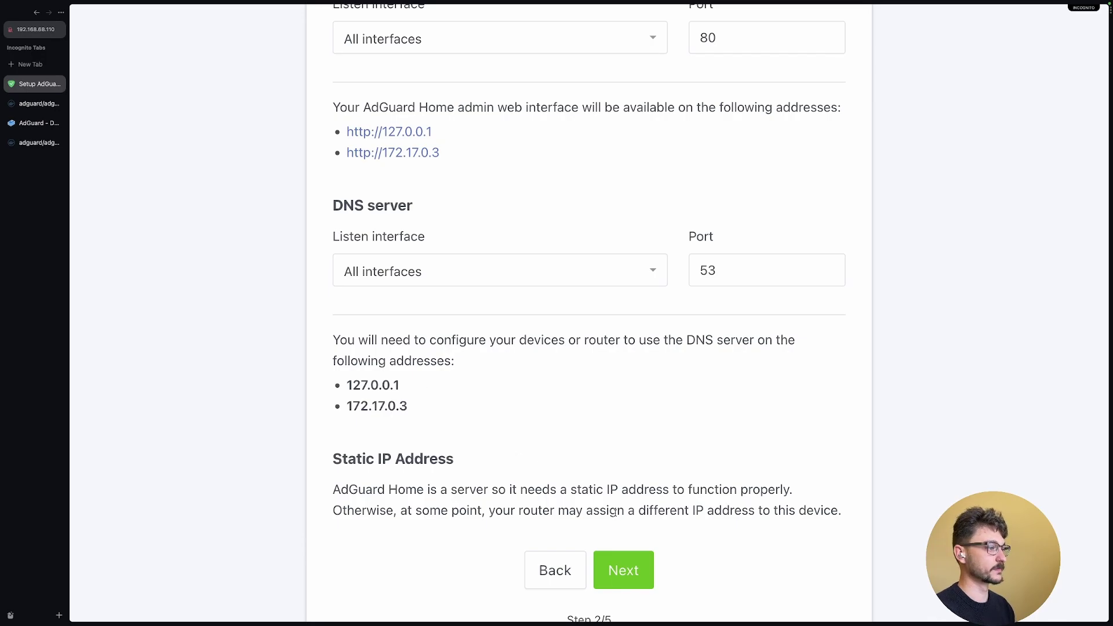
scroll(614, 512, down, 1)
click(620, 541)
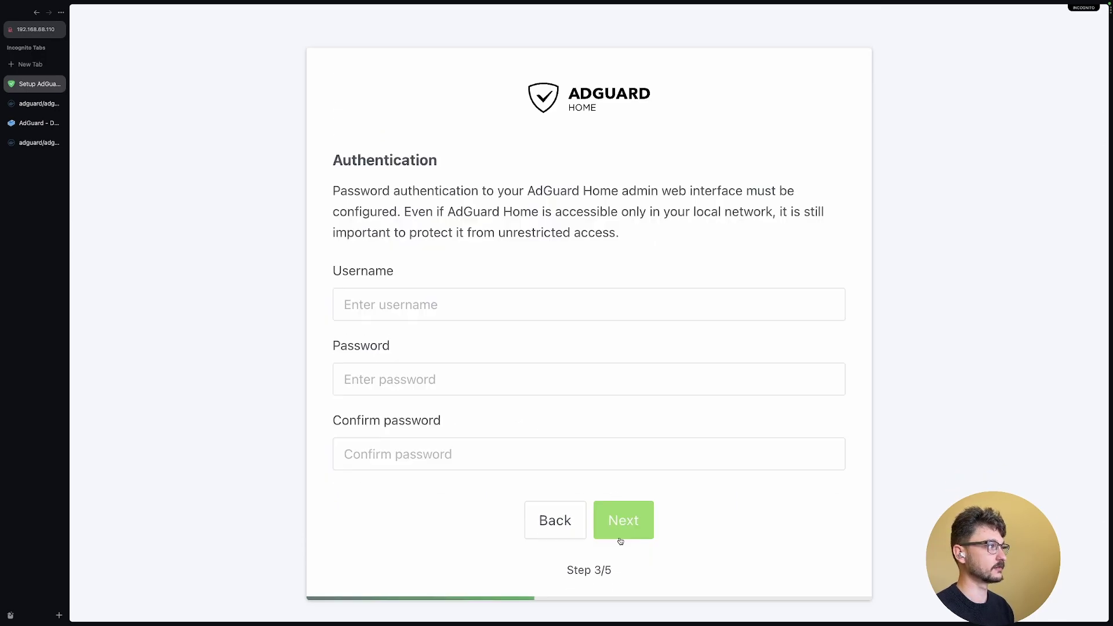
Create the admin username and password, review device configuration, and reach the final step
click(400, 316)
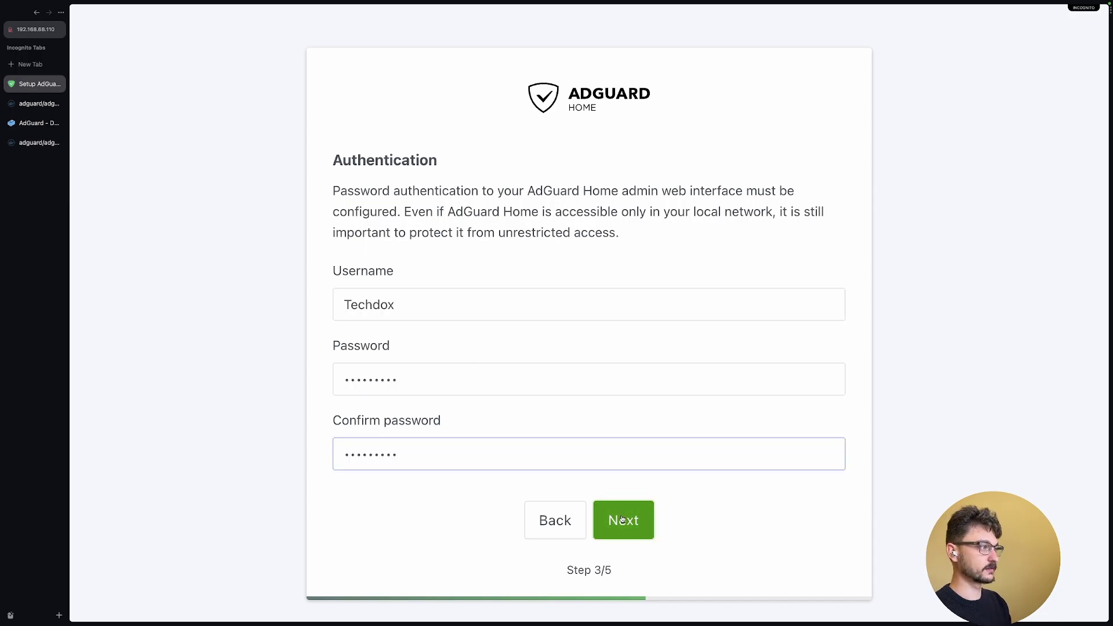
click(622, 520)
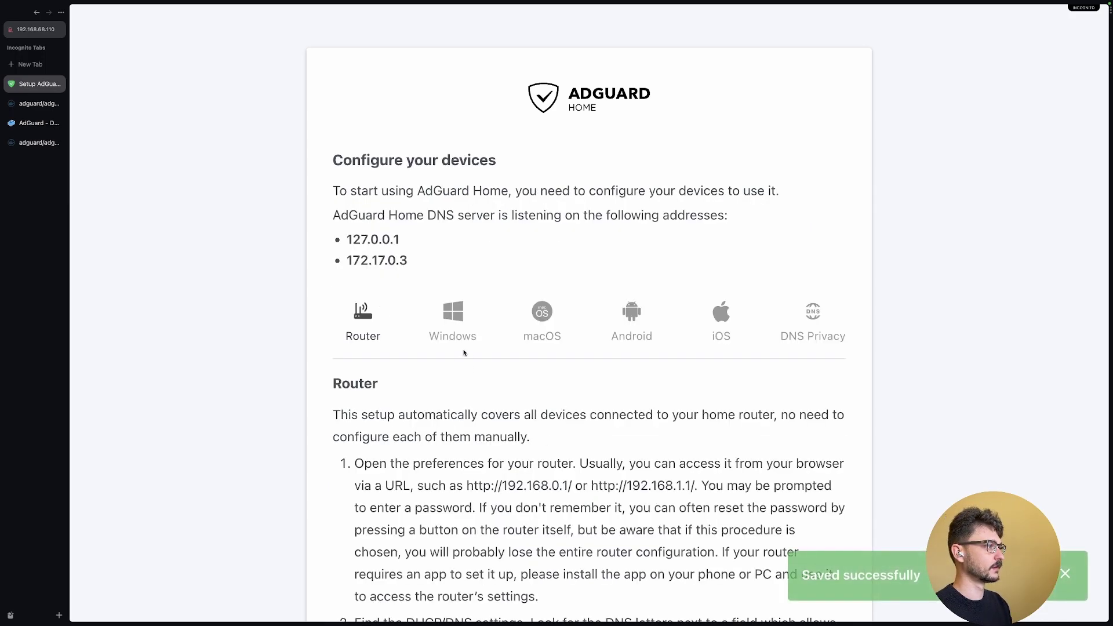
scroll(479, 364, down, 1)
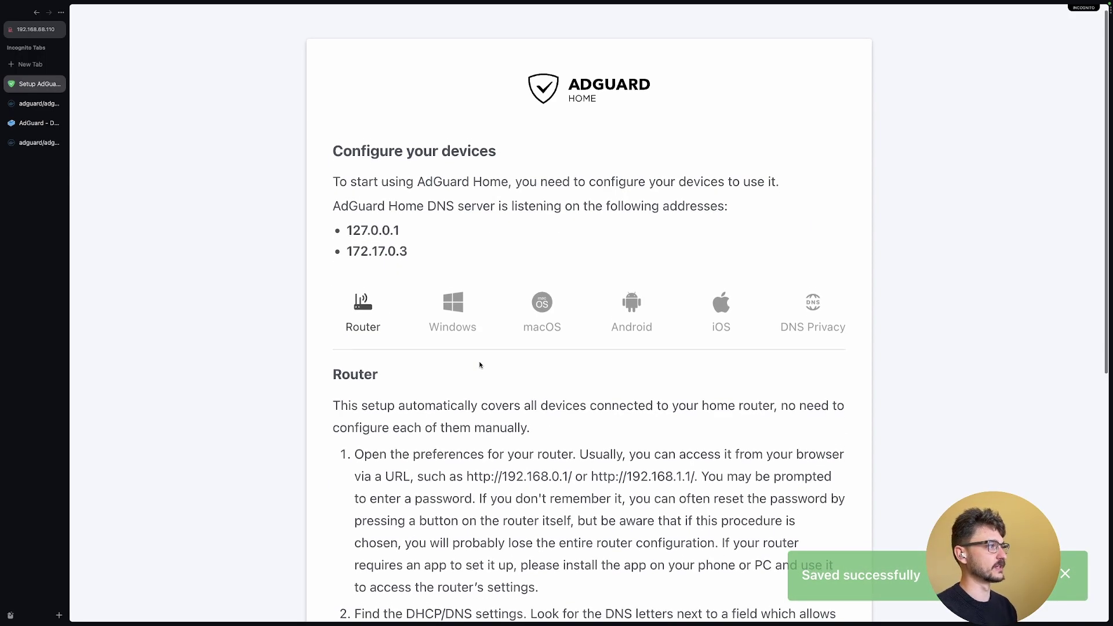
scroll(479, 364, down, 3)
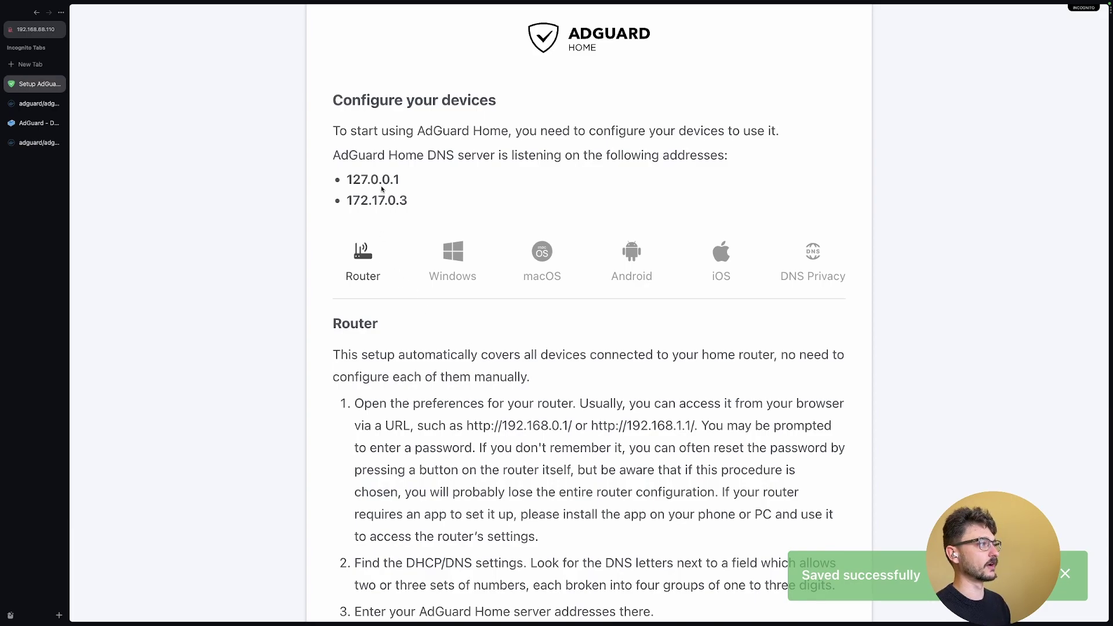
drag(405, 187, 344, 183)
click(442, 185)
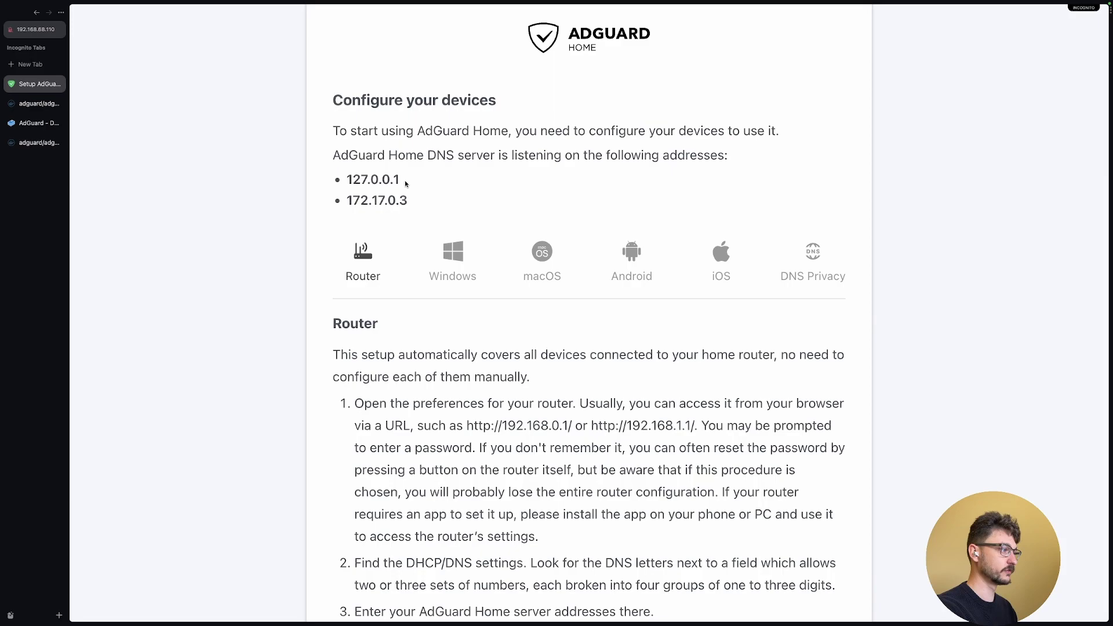
scroll(404, 184, down, 3)
scroll(538, 356, down, 2)
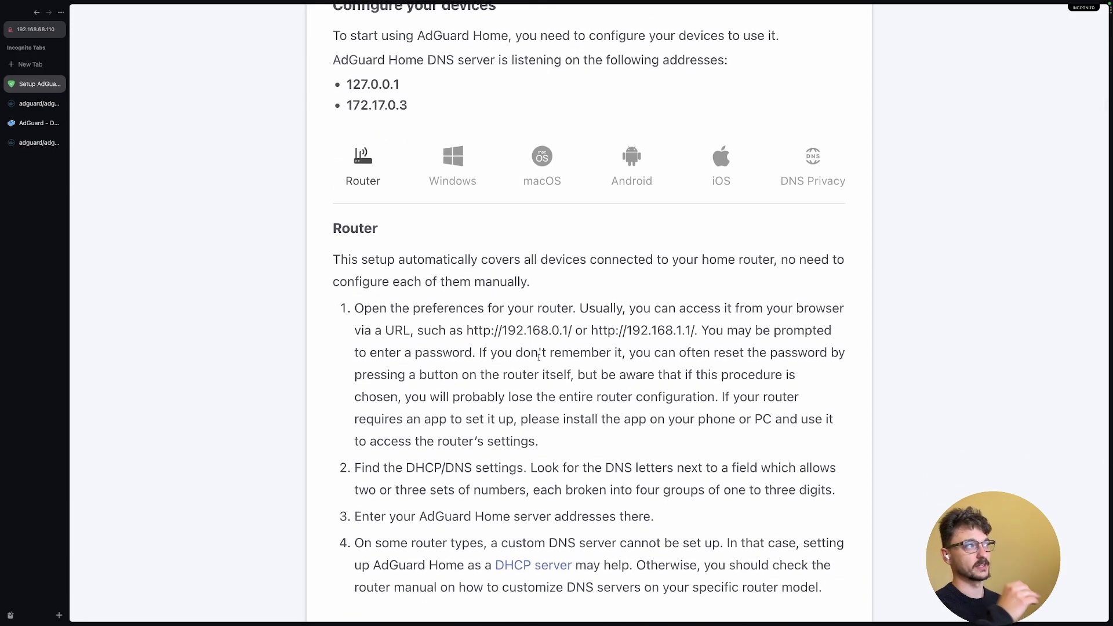
scroll(512, 352, down, 10)
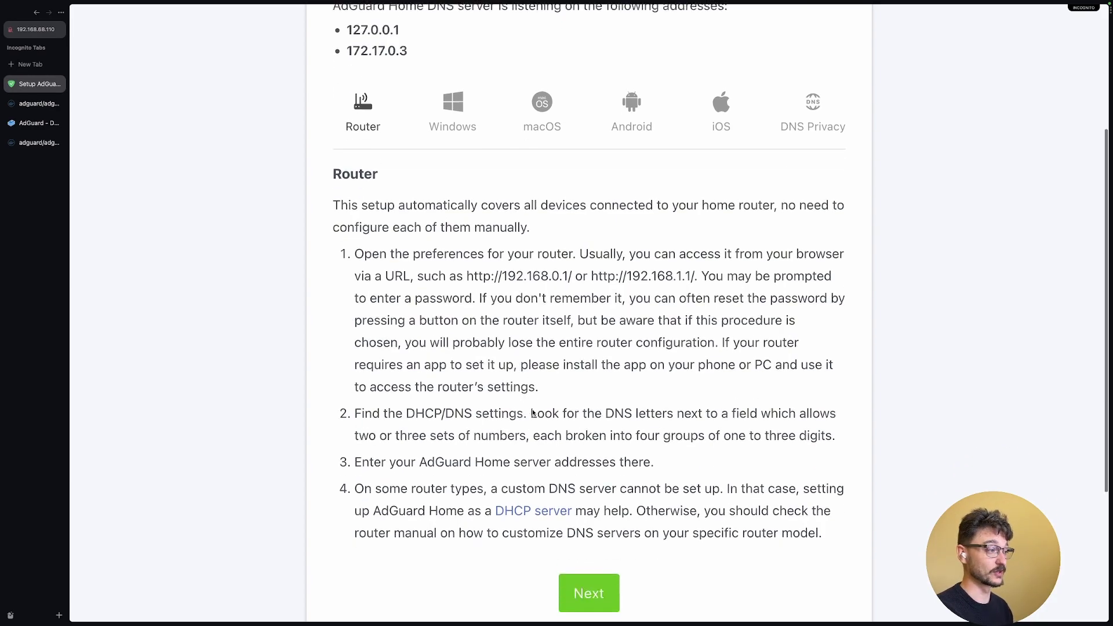
click(606, 379)
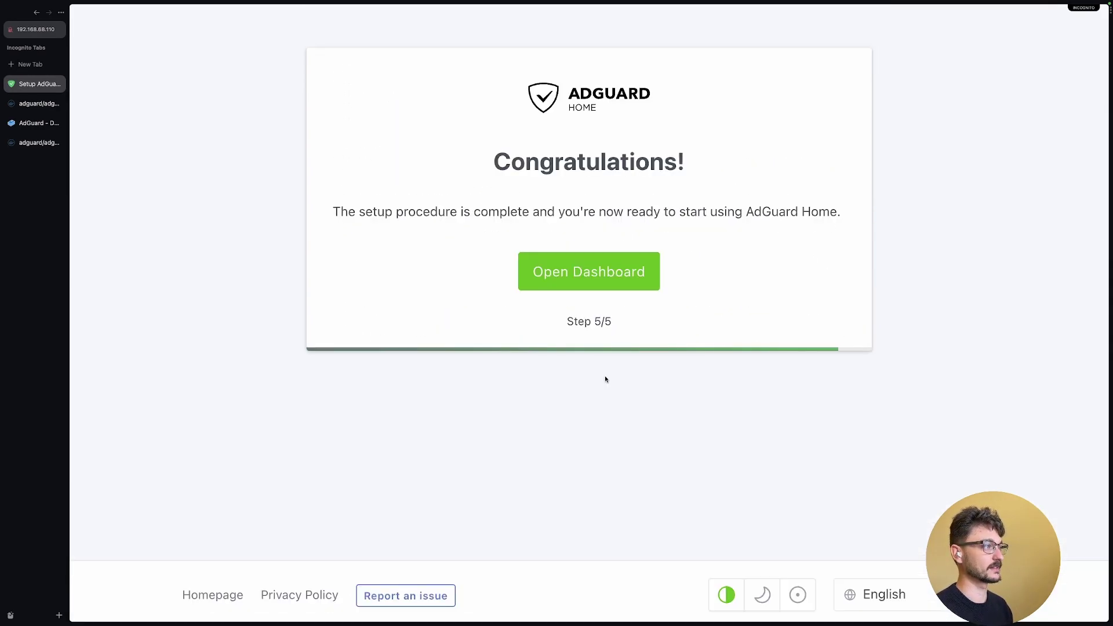
Open the dashboard and sign in with the admin credentials
click(617, 277)
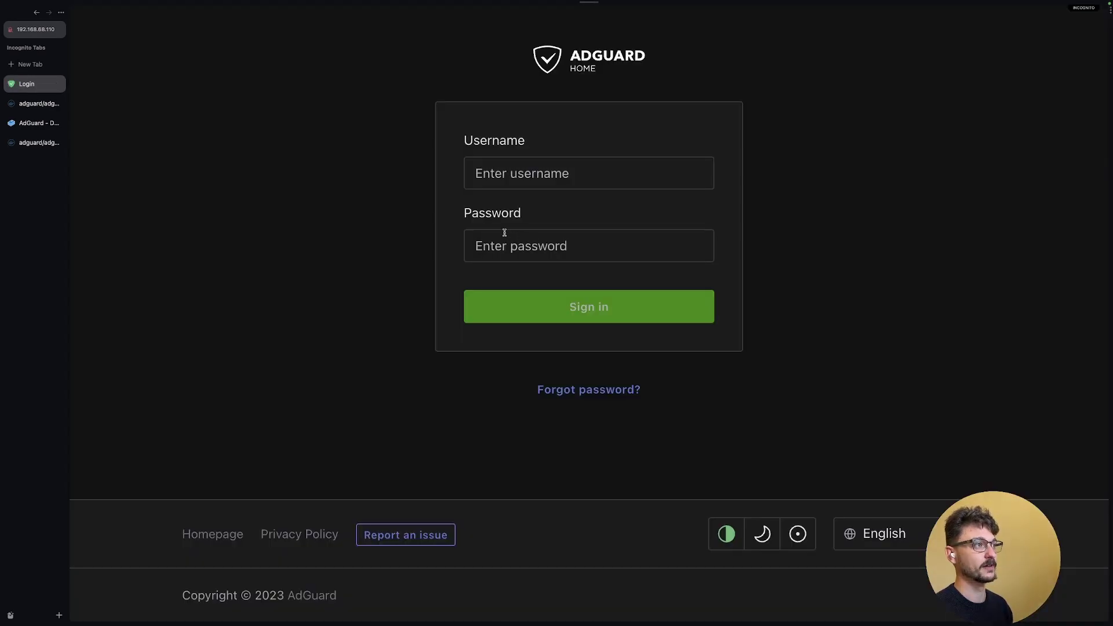
click(543, 174)
text(te)
key(BackSpace)
key(BackSpace)
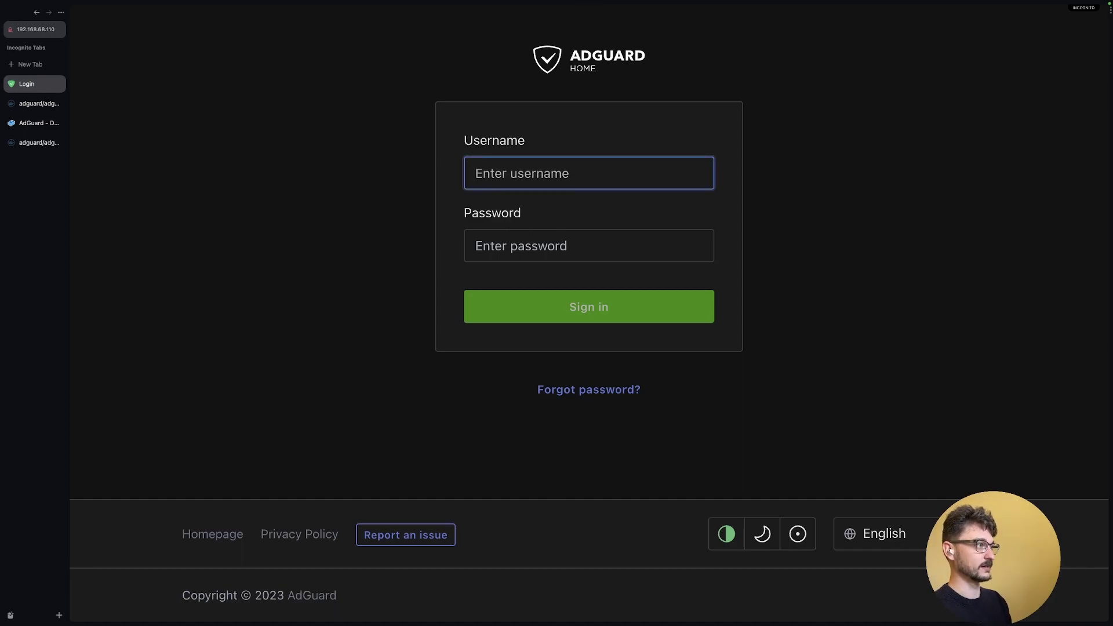
key(Down)
key(Return)
key(Return)
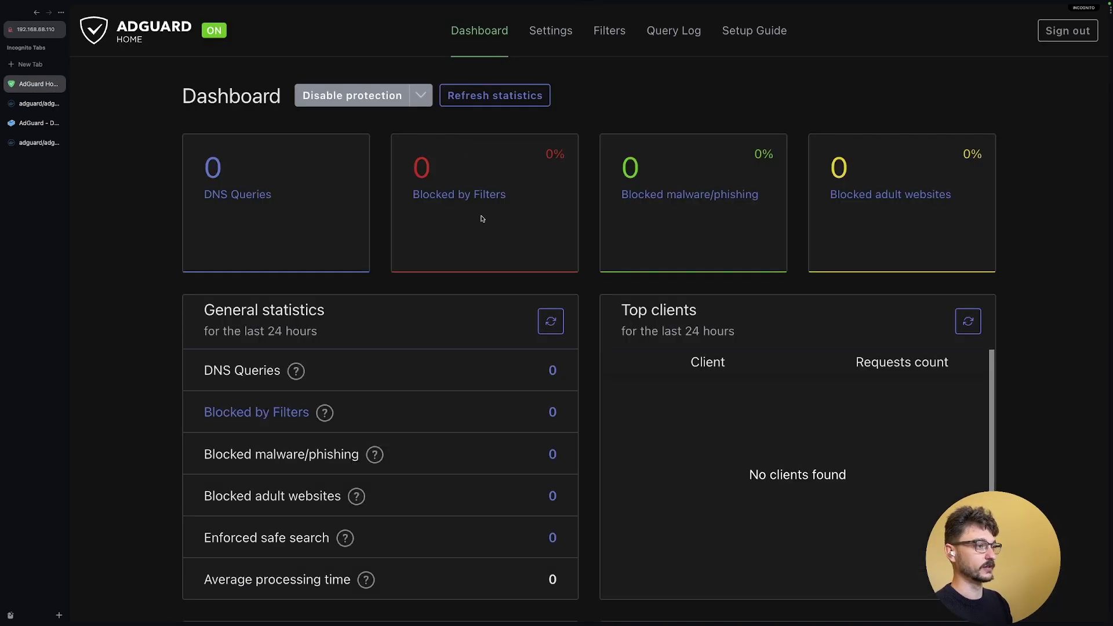
Check the dashboard's 2 DNS queries and close the router DNS settings tab
scroll(481, 219, down, 2)
scroll(481, 219, up, 2)
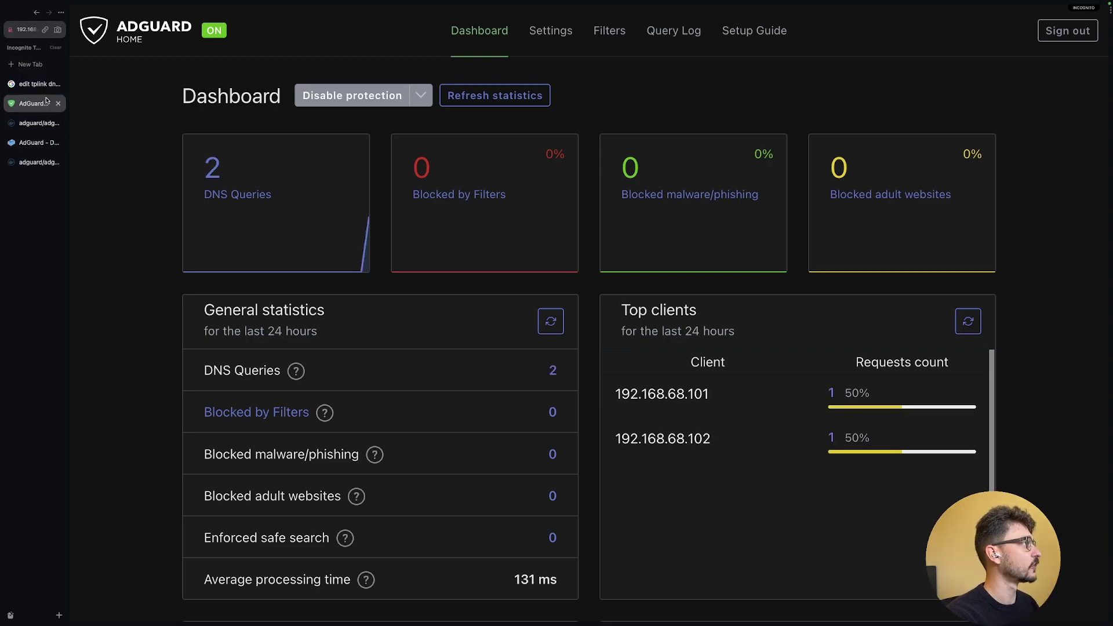
click(59, 84)
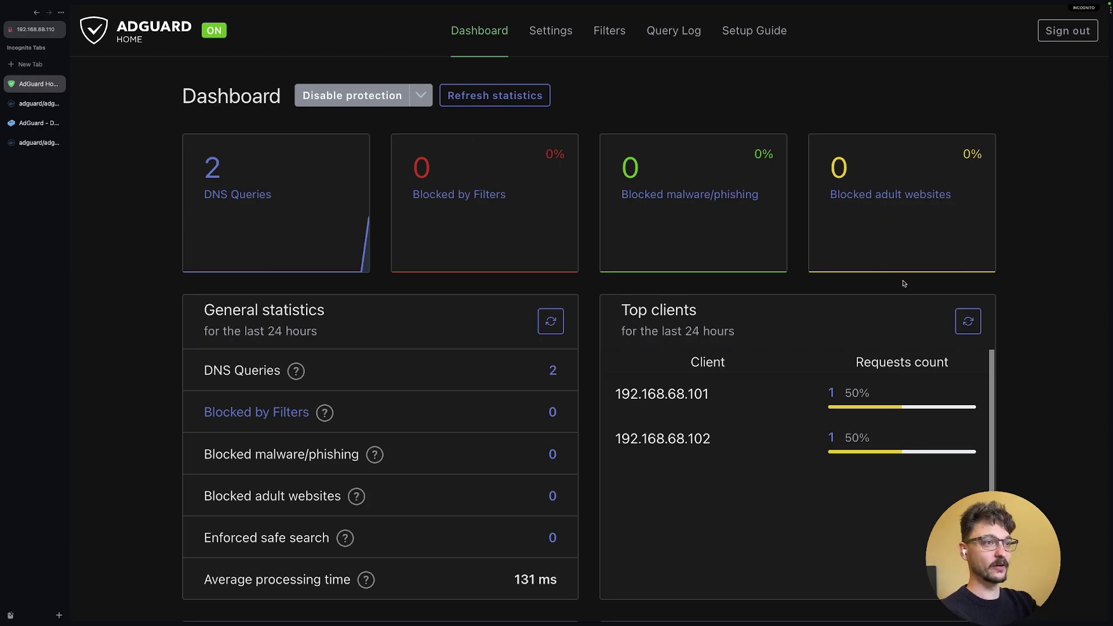
click(977, 324)
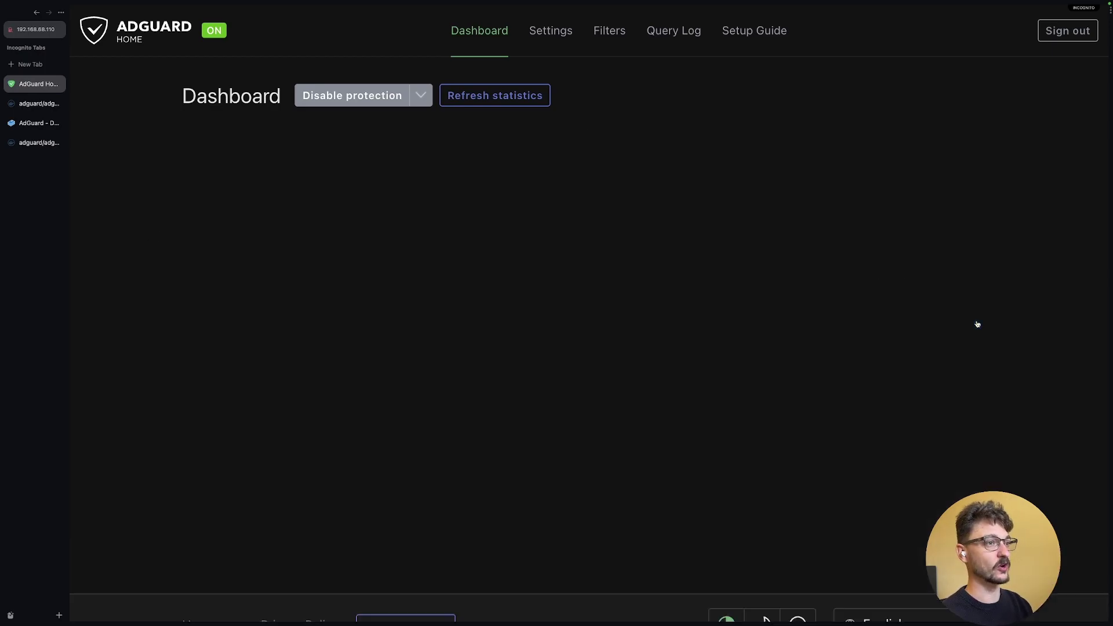
click(977, 324)
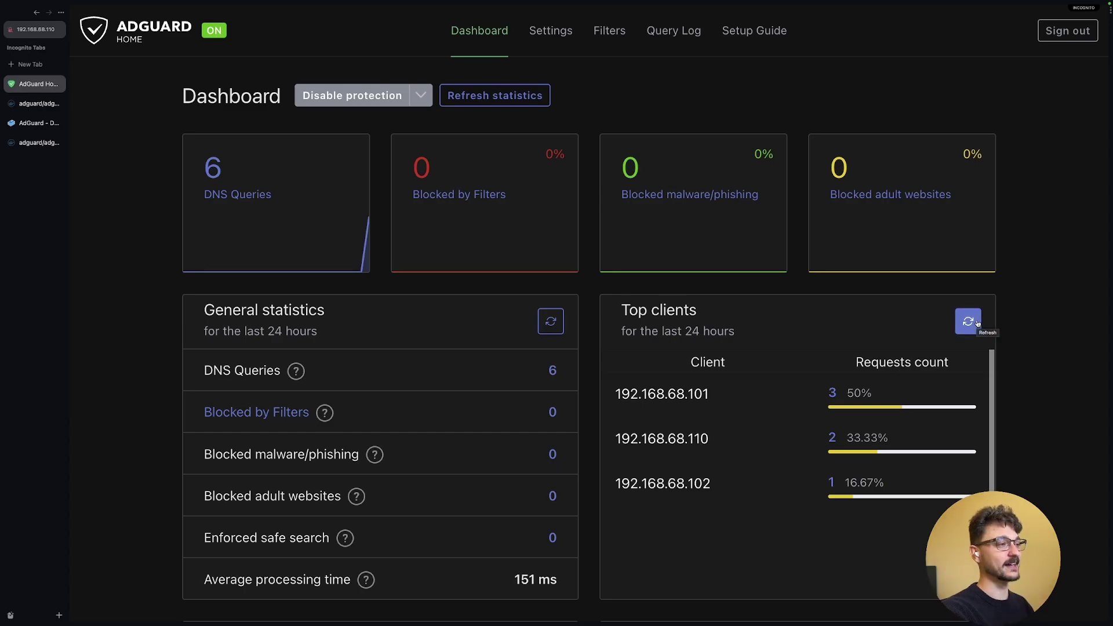
scroll(977, 324, down, 5)
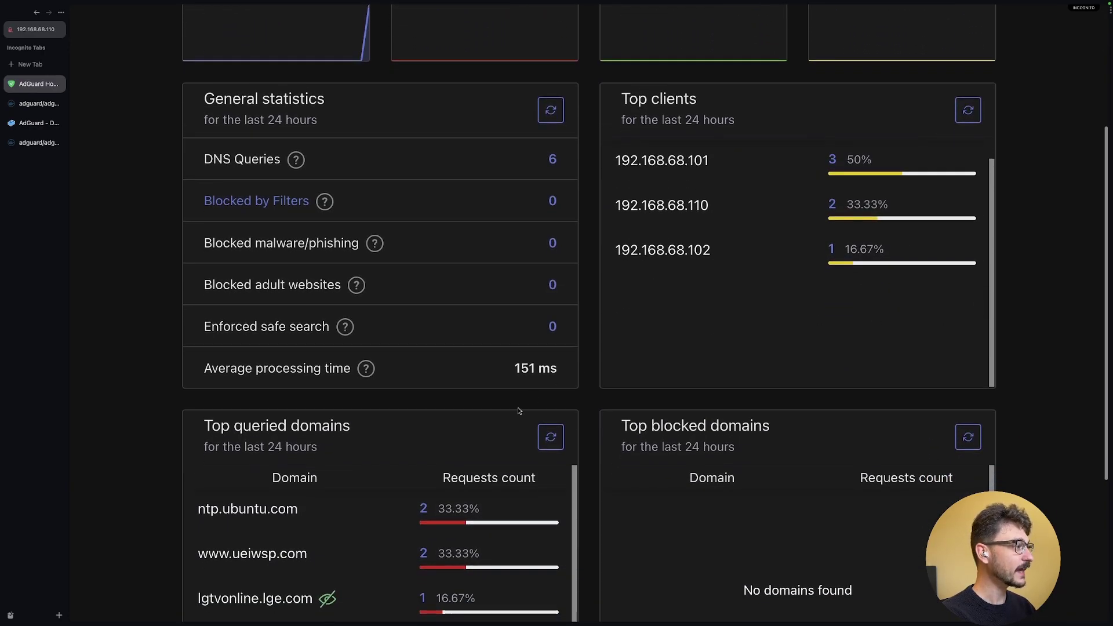
scroll(432, 502, down, 1)
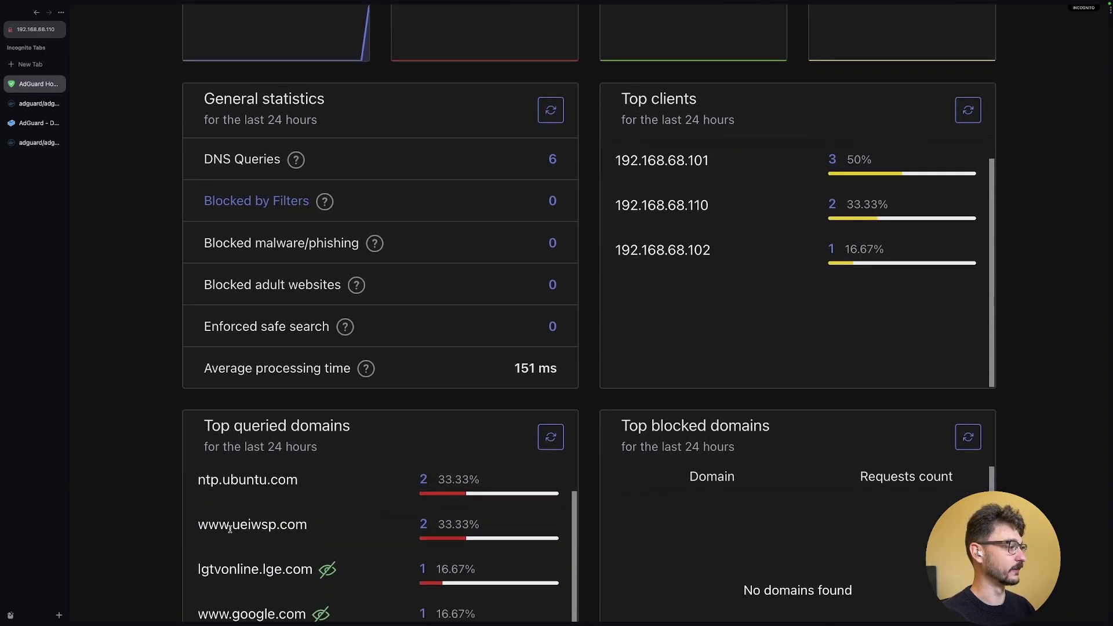
scroll(208, 531, down, 1)
scroll(208, 531, down, 2)
scroll(312, 448, up, 1)
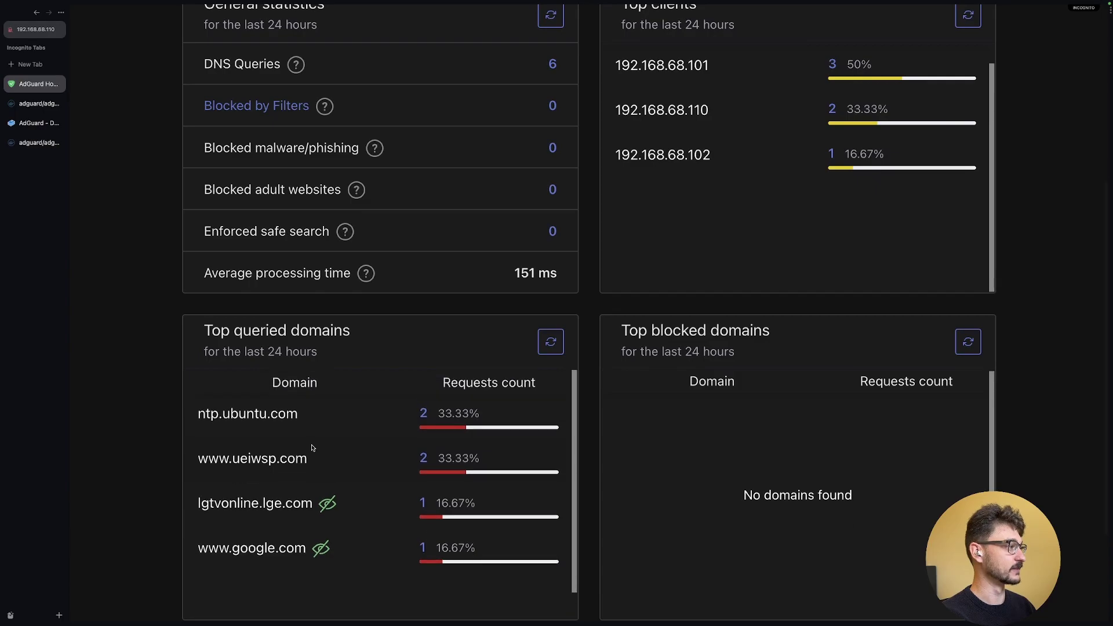
double_click(238, 415)
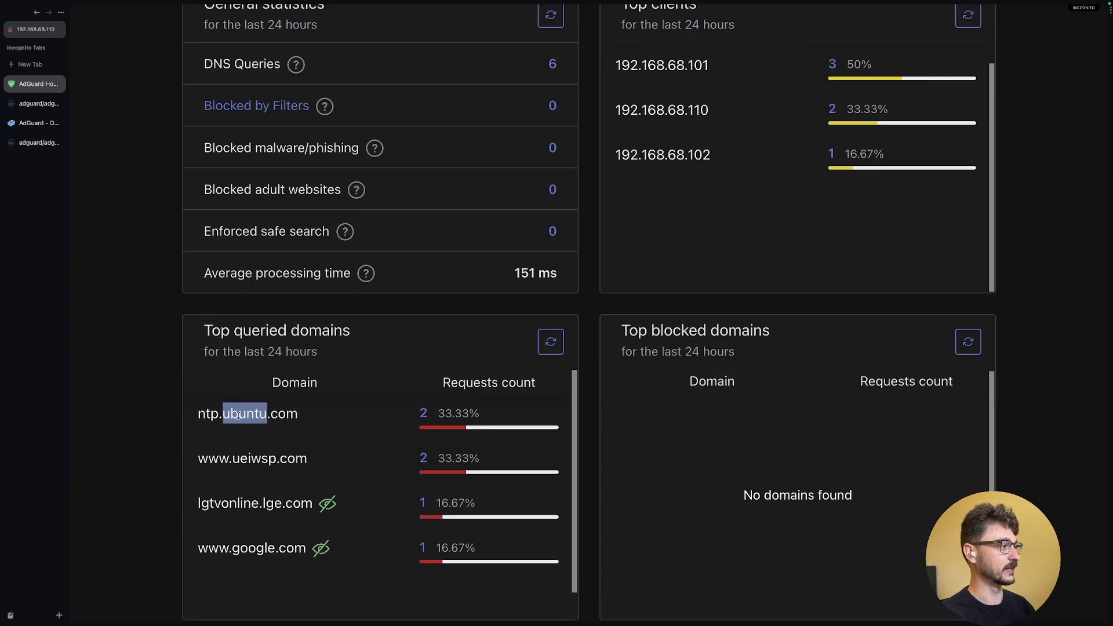
click(215, 416)
double_click(235, 415)
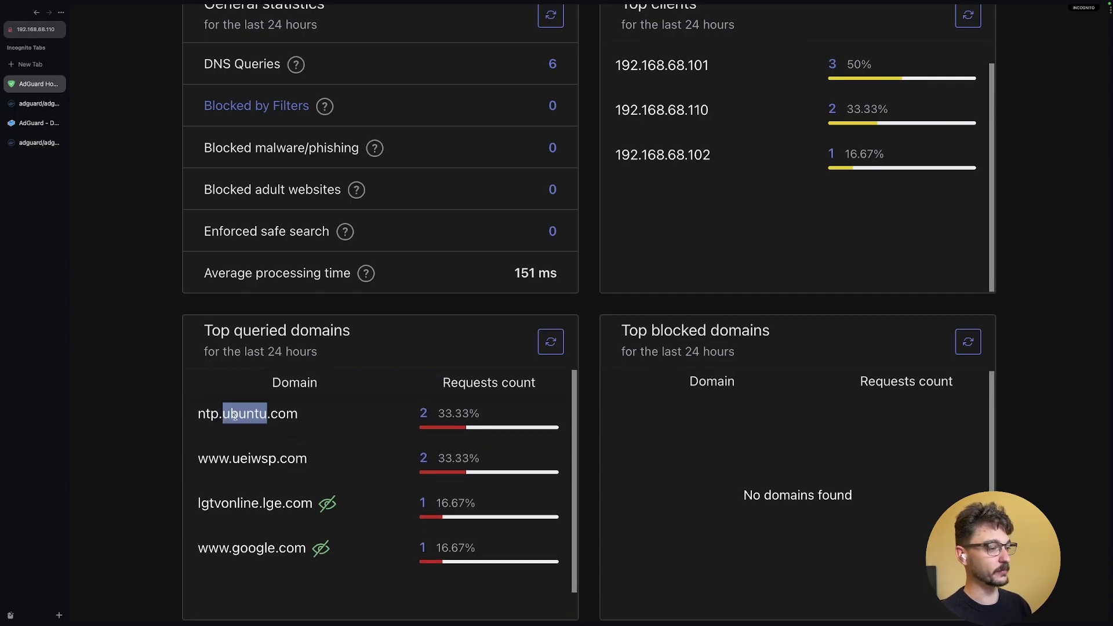
click(637, 452)
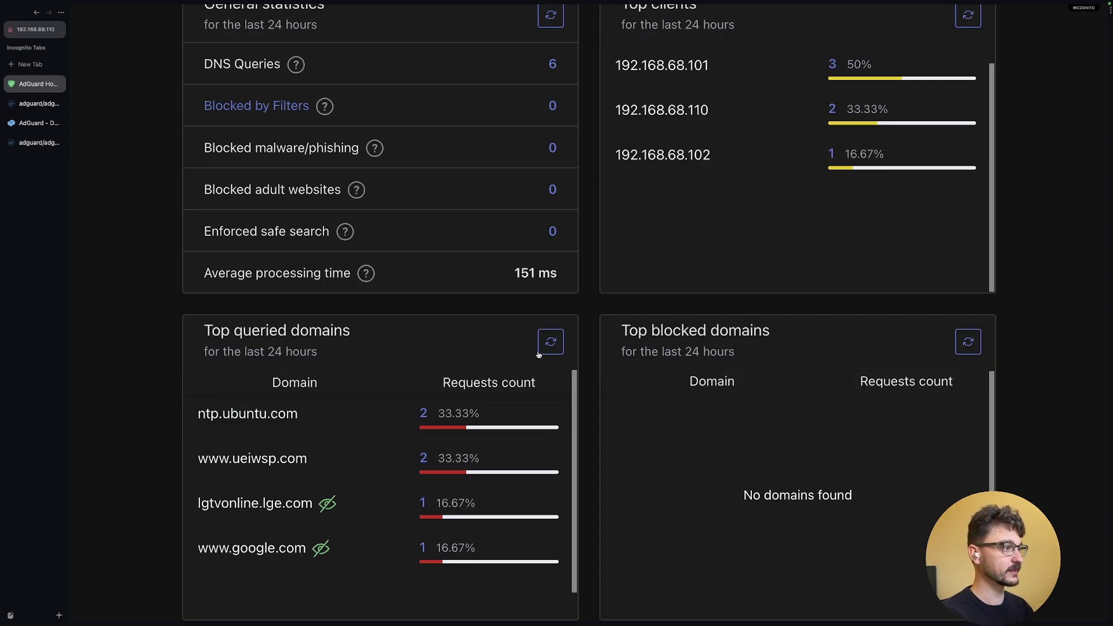
click(550, 341)
scroll(699, 425, up, 2)
scroll(698, 425, up, 4)
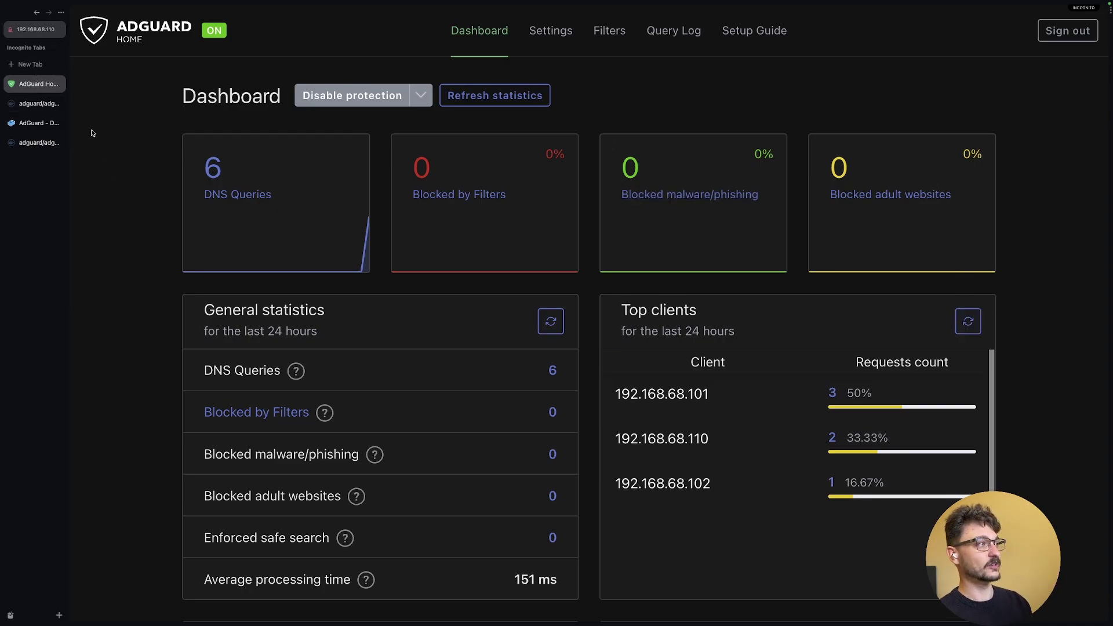
Refresh dashboard statistics twice, reaching 9 DNS queries, 148 ms average, none blocked
scroll(385, 367, down, 5)
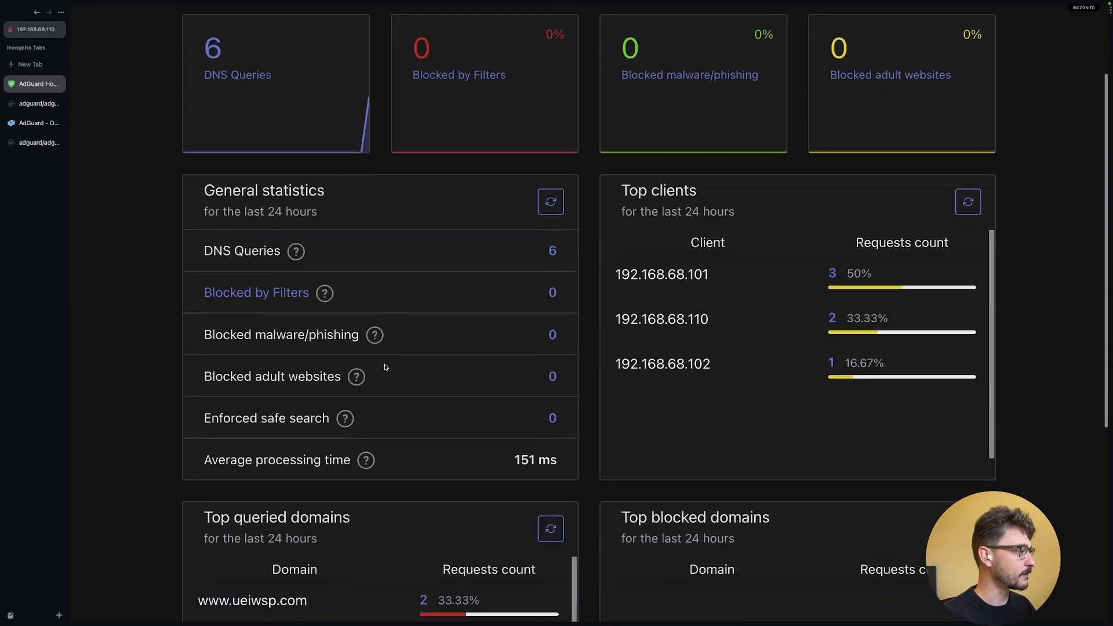
scroll(423, 324, up, 3)
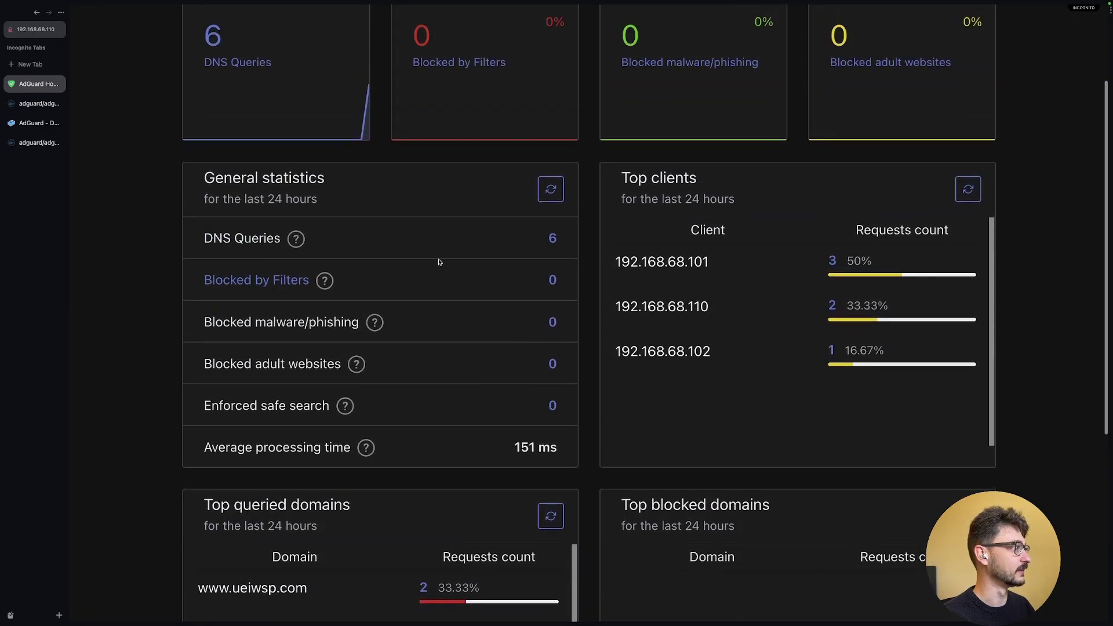
scroll(441, 261, up, 3)
click(544, 107)
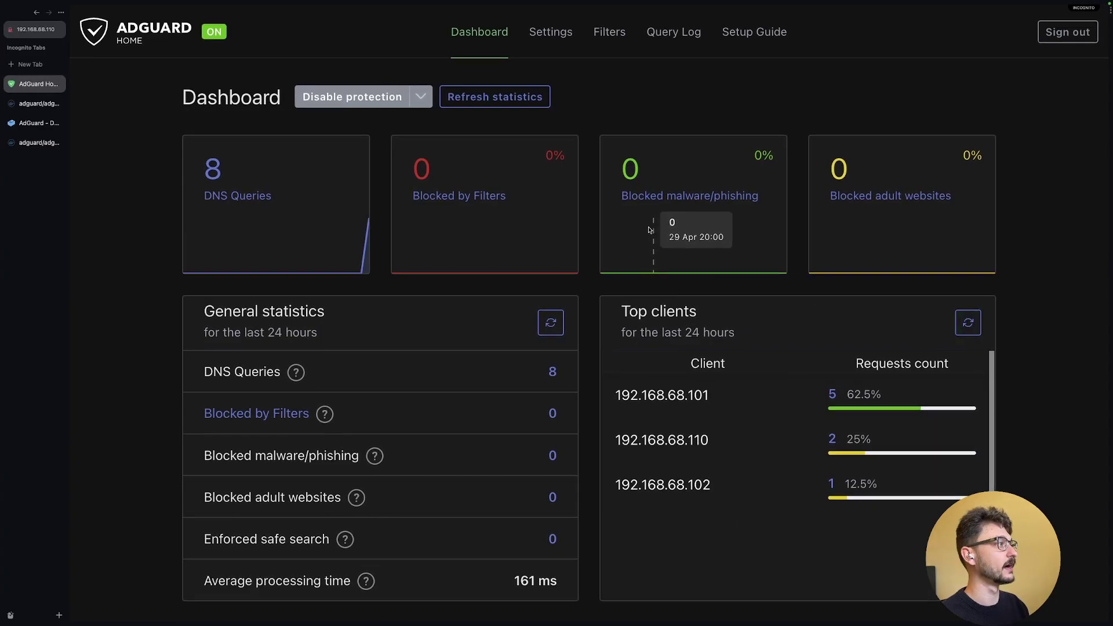
scroll(326, 335, down, 5)
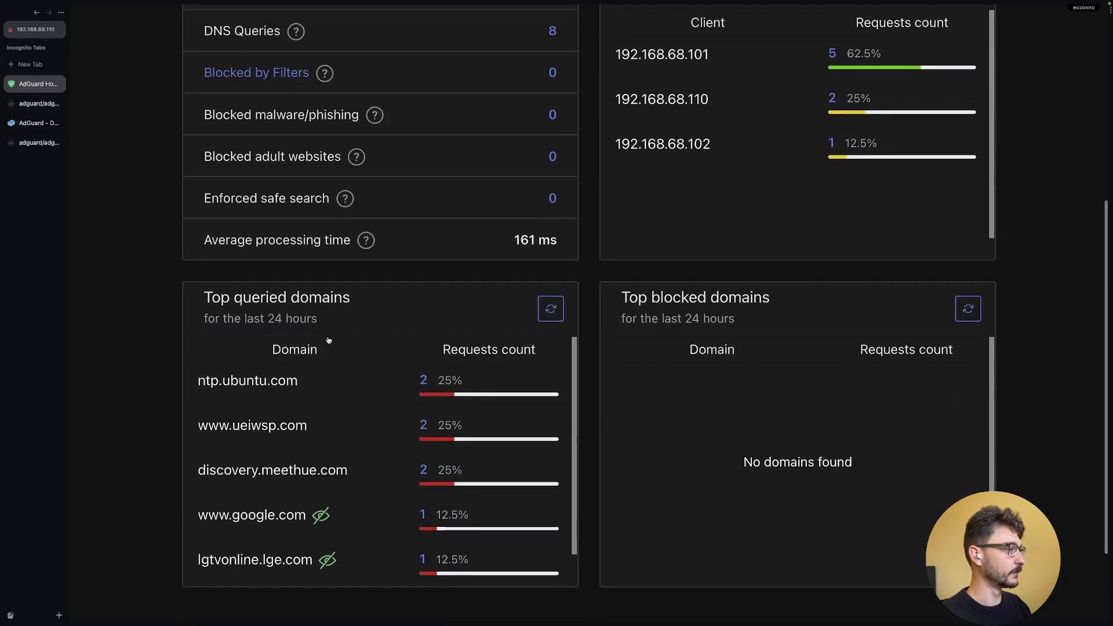
scroll(327, 339, up, 5)
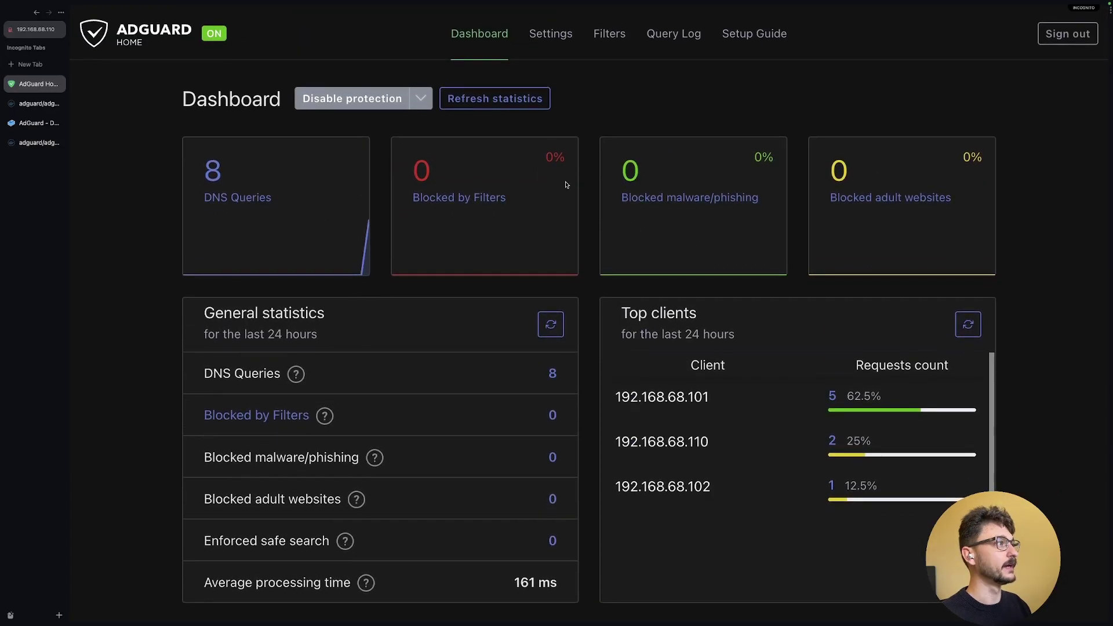
click(525, 97)
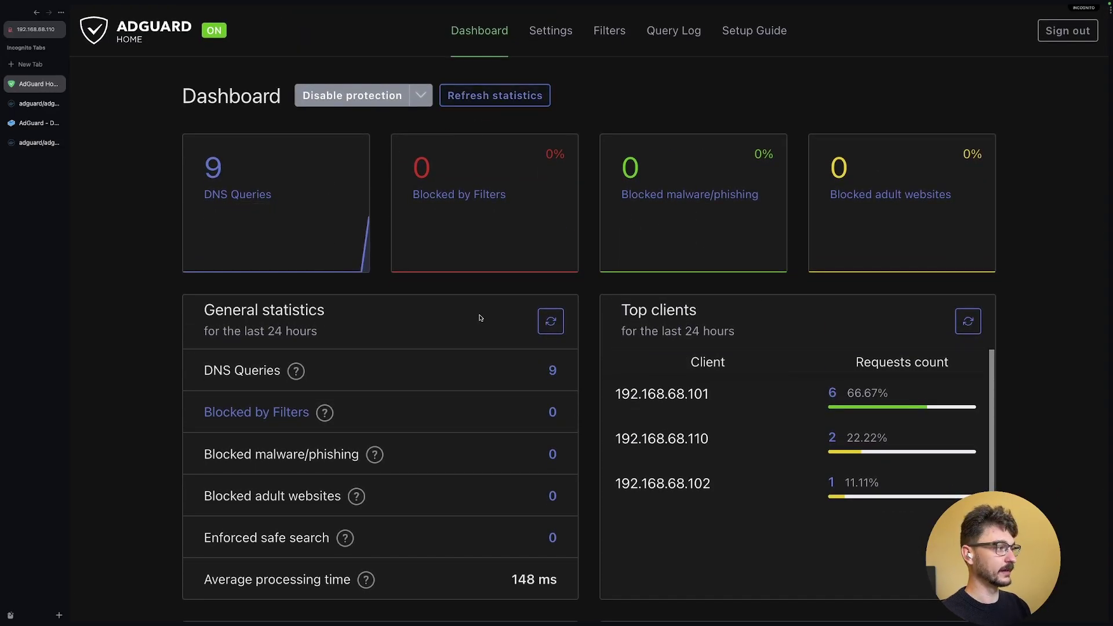
scroll(480, 316, down, 1)
scroll(479, 318, up, 1)
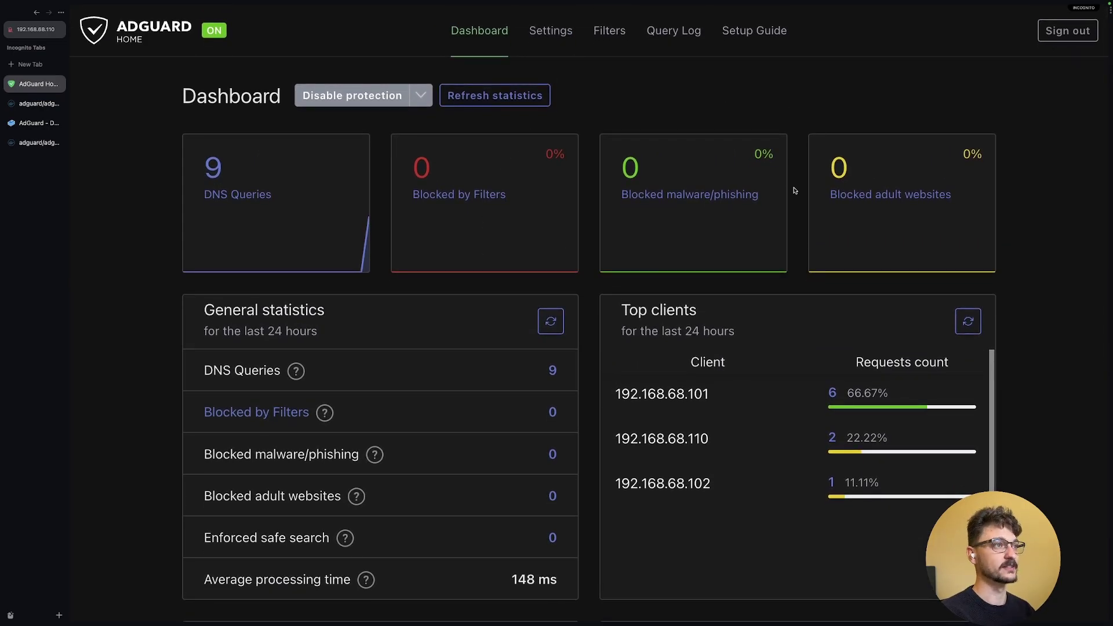
scroll(445, 233, down, 1)
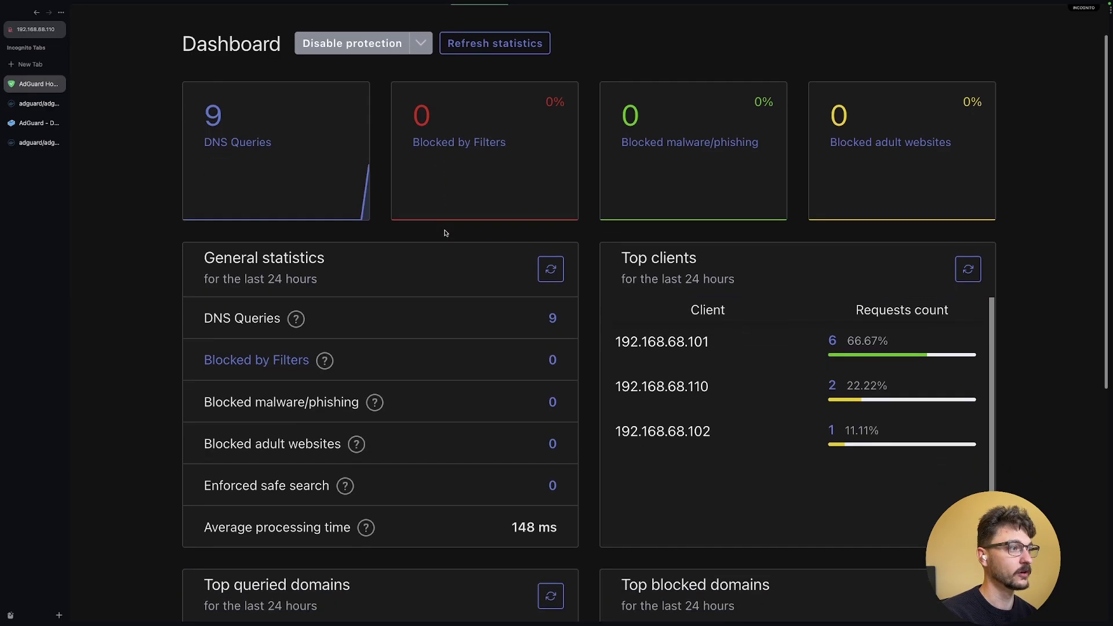
Filter the query log to client 192.168.68.101 and inspect its doubleclick and googlesyndication requests blocked by AdGuard DNS filter
click(673, 345)
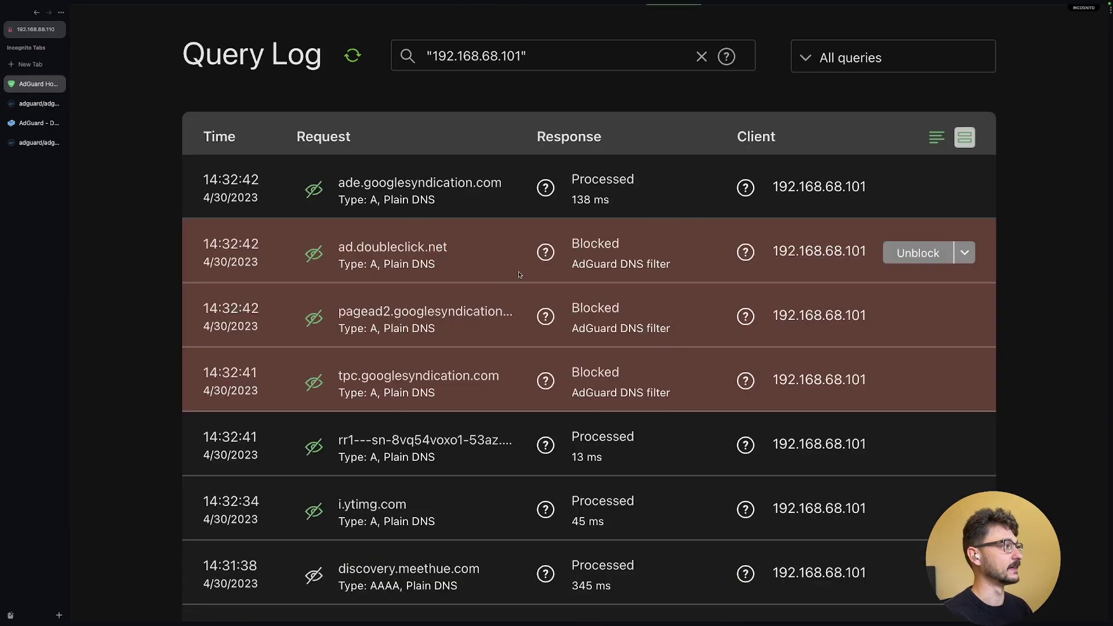
mouse_move(538, 254)
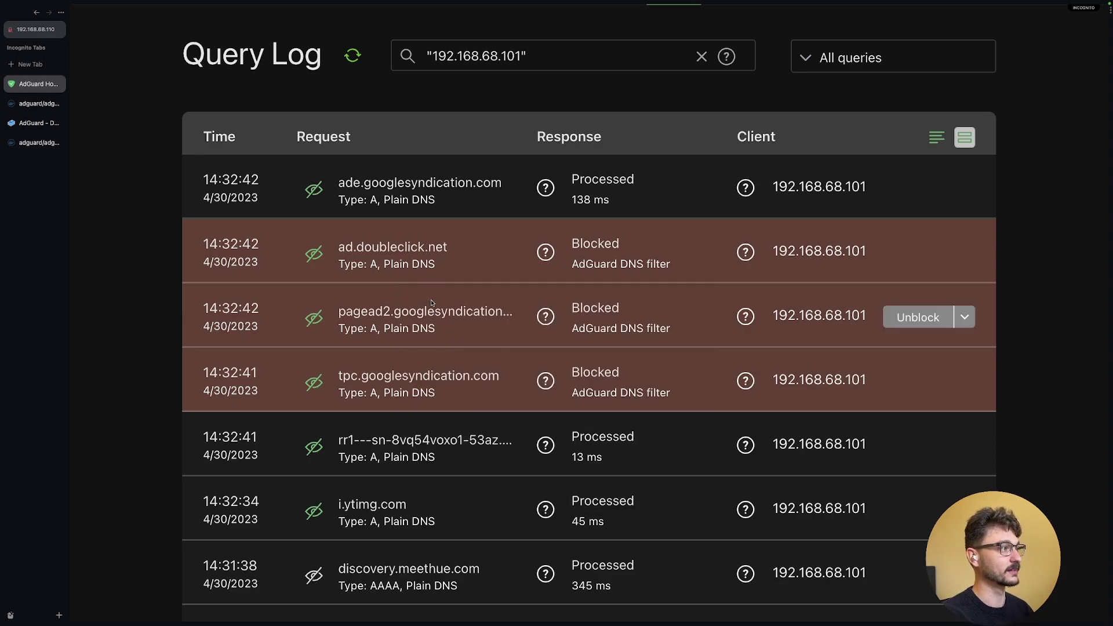
double_click(417, 376)
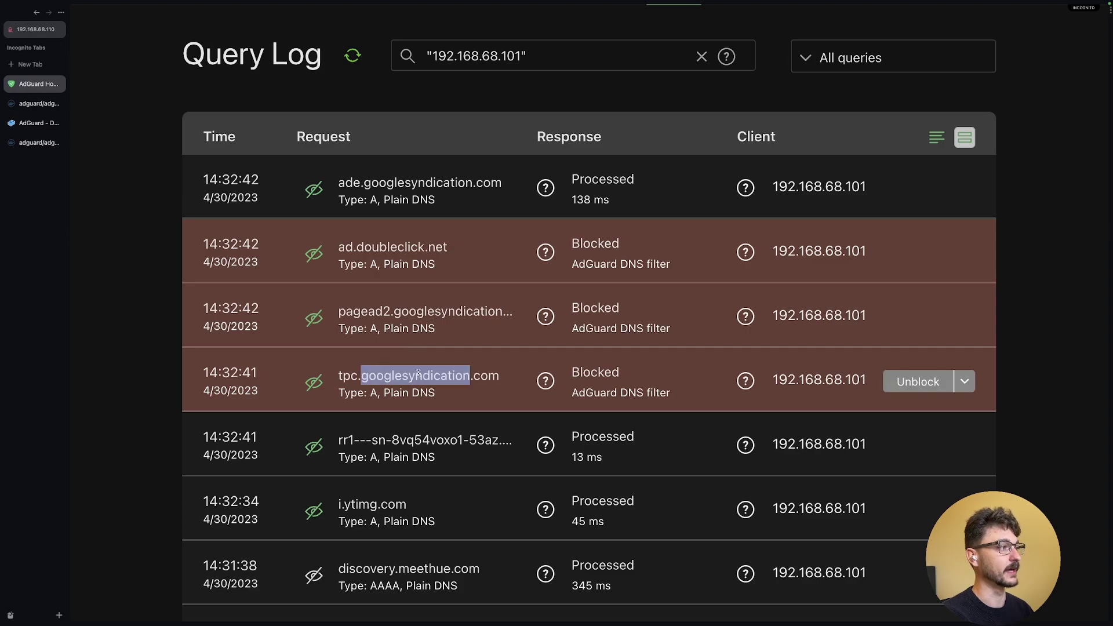
double_click(384, 248)
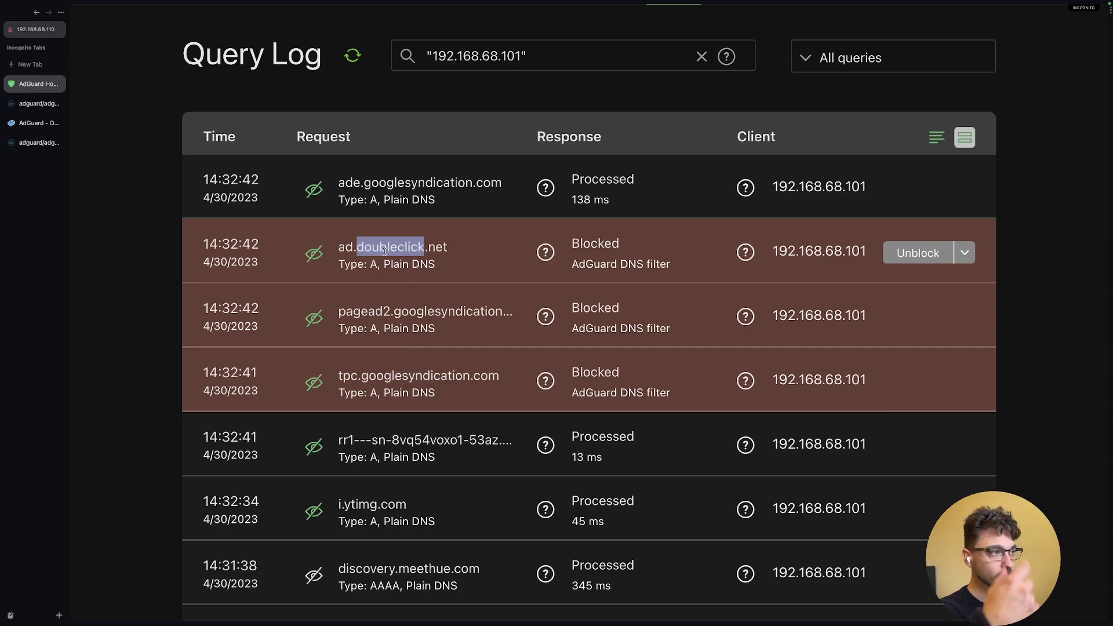
double_click(605, 265)
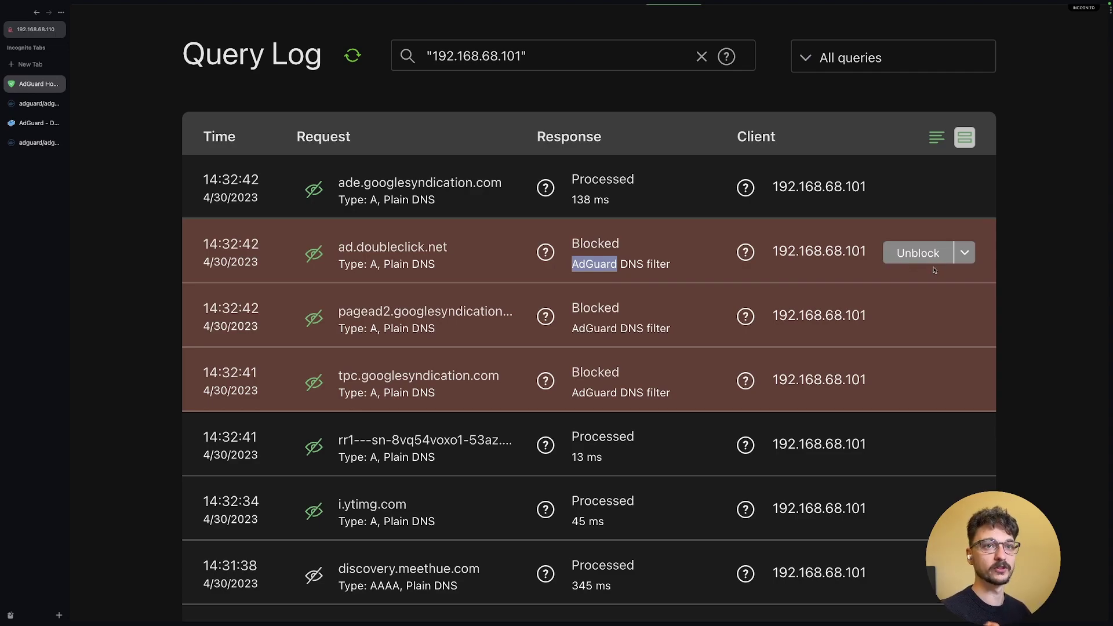
click(1005, 267)
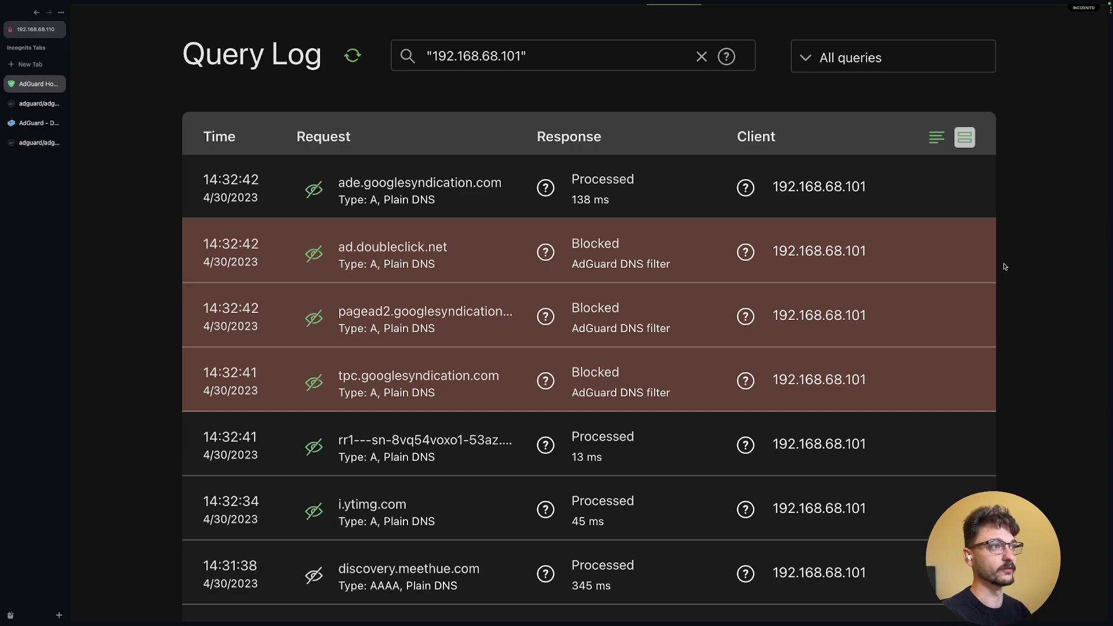
scroll(1007, 255, down, 1)
scroll(997, 284, down, 5)
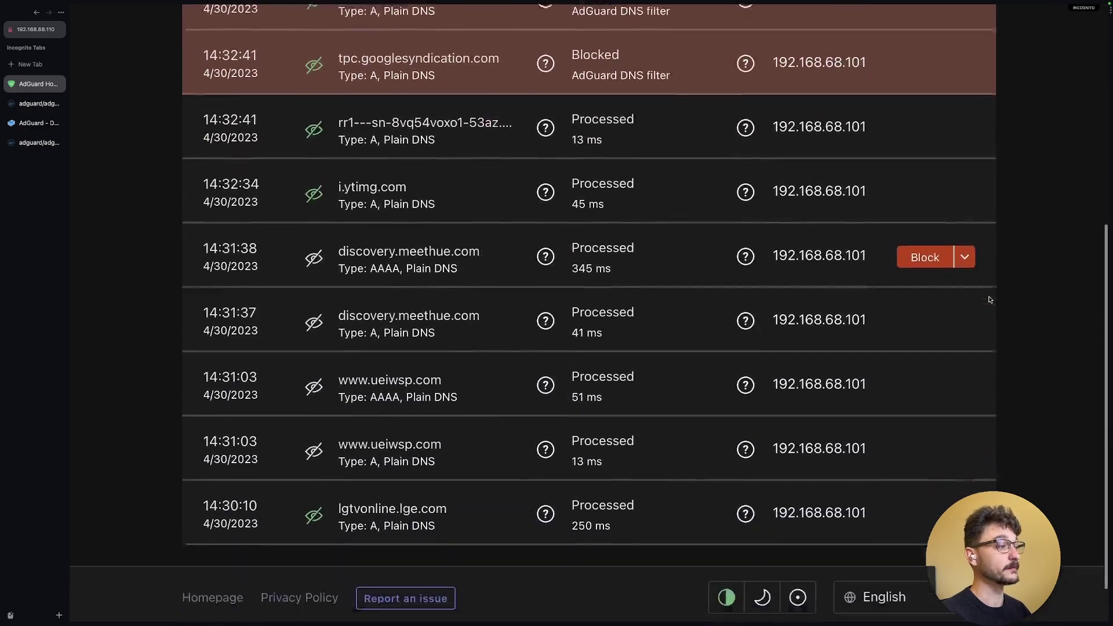
scroll(990, 300, up, 6)
scroll(990, 300, up, 1)
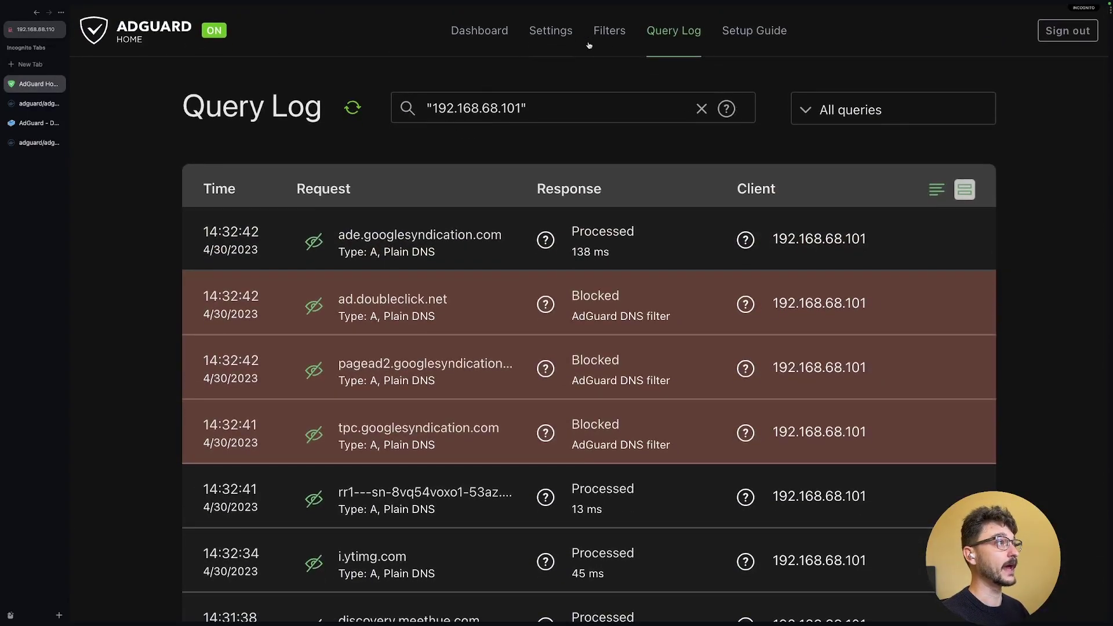
mouse_move(887, 228)
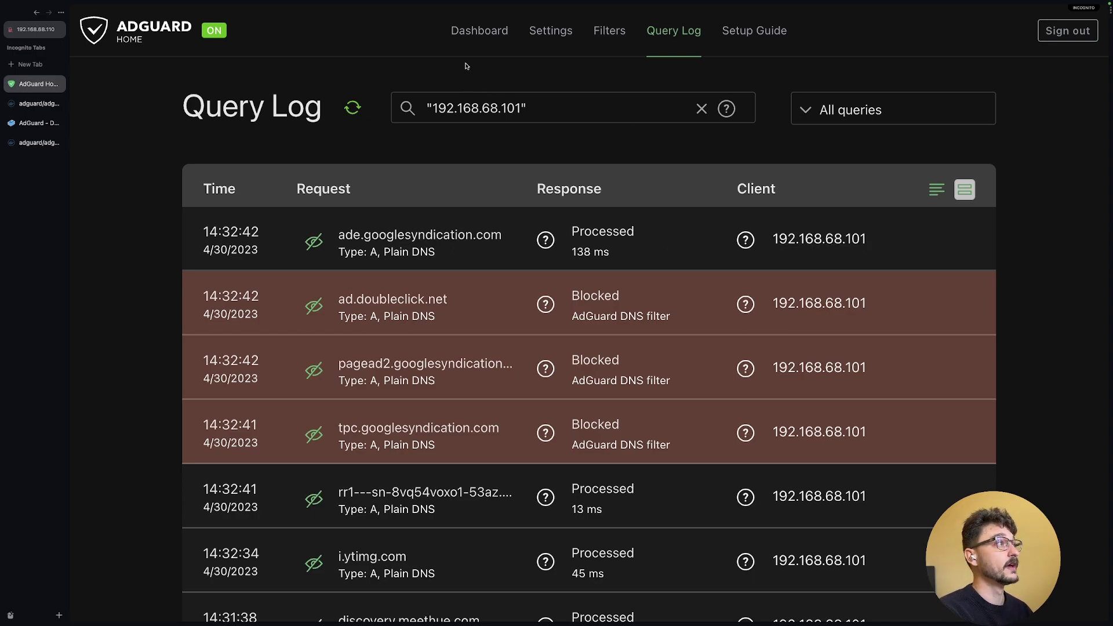
Show the DNS blocklists, noting AdGuard DNS filter with 52,476 rules
mouse_move(596, 43)
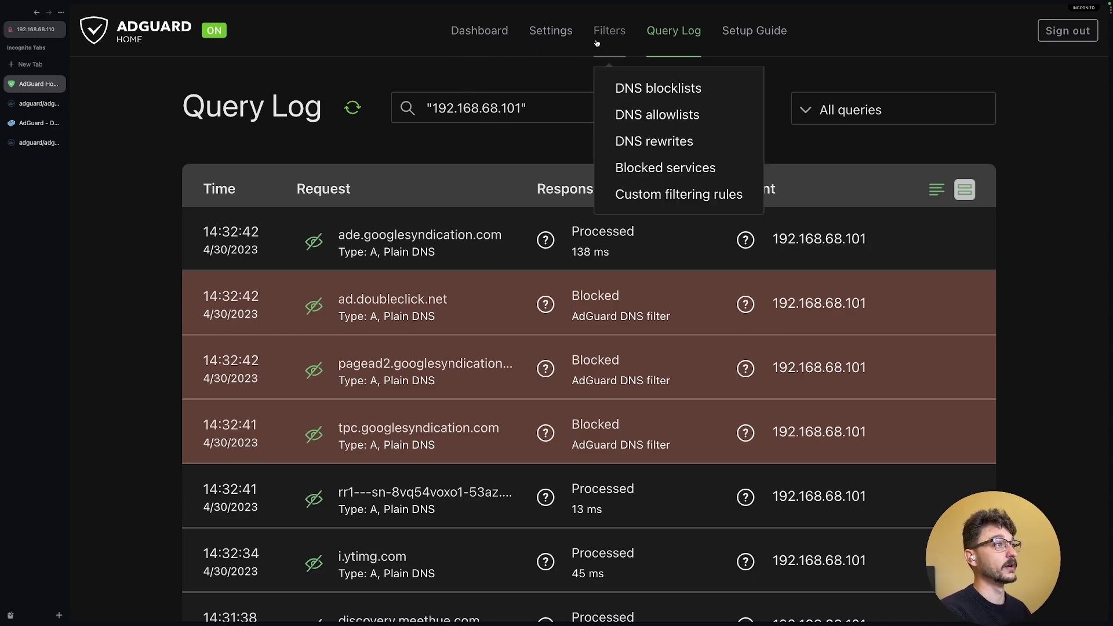
click(661, 88)
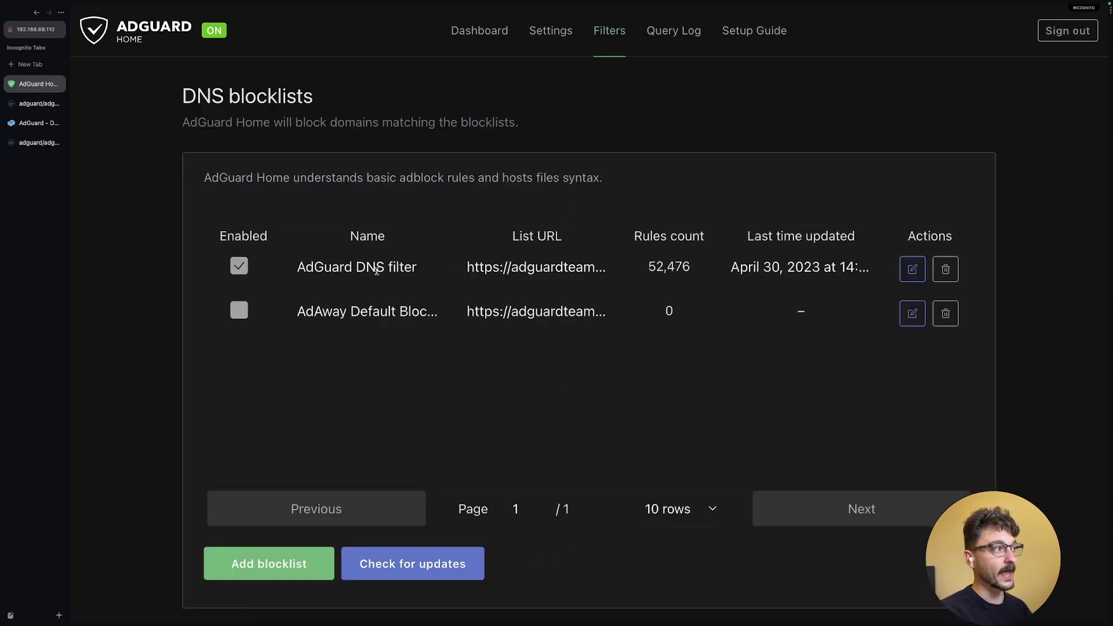
triple_click(376, 270)
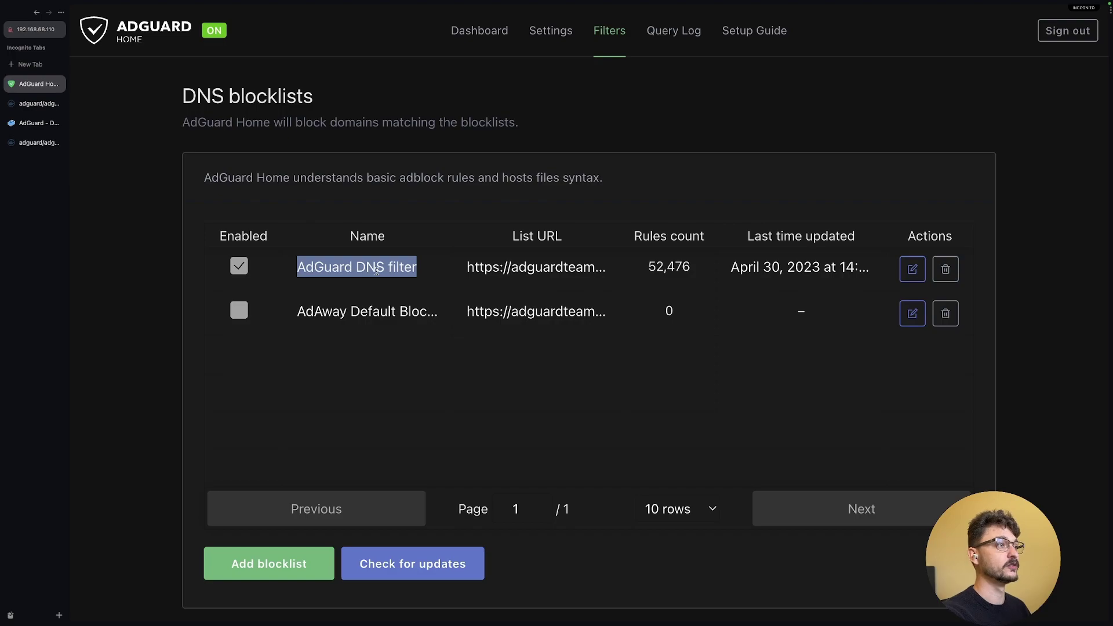
double_click(667, 267)
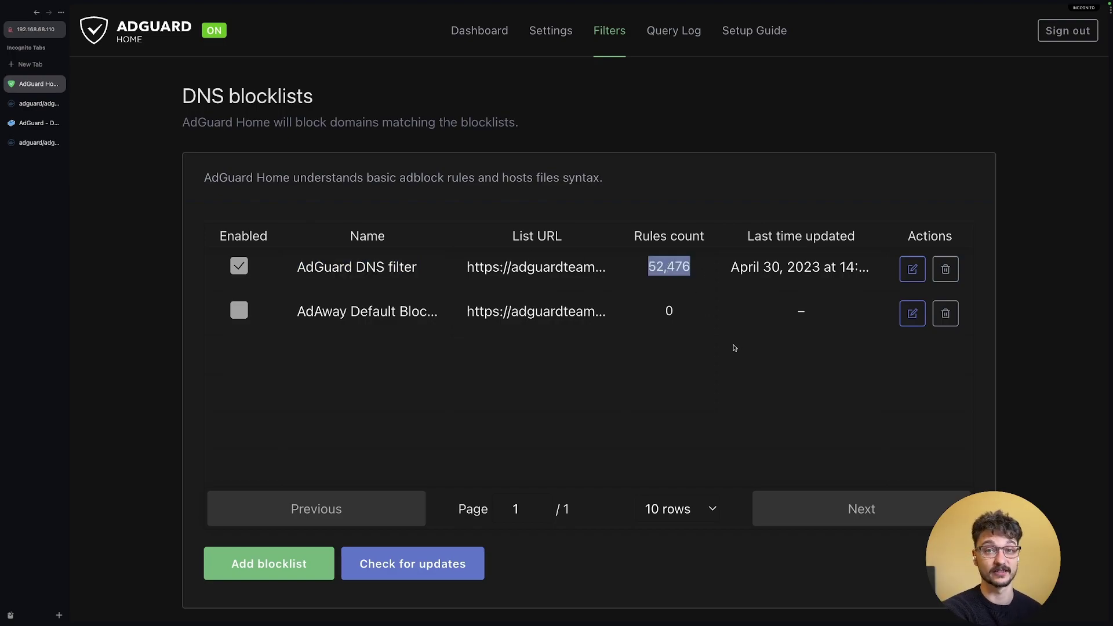
Go to the DNS allowlists page, which has no allowlists added yet
click(551, 375)
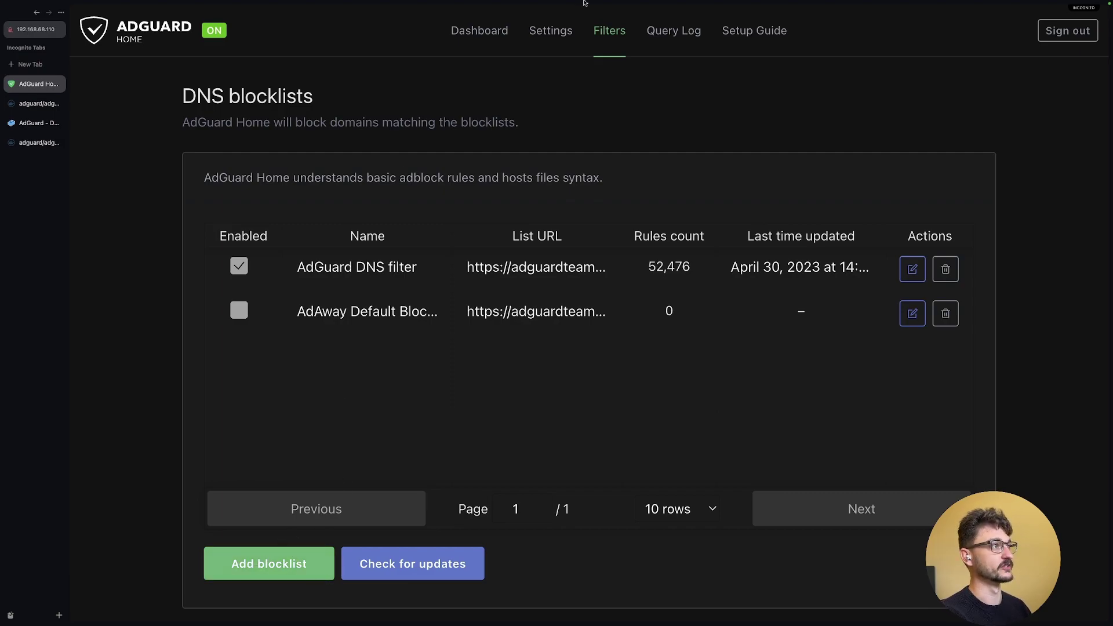
mouse_move(615, 40)
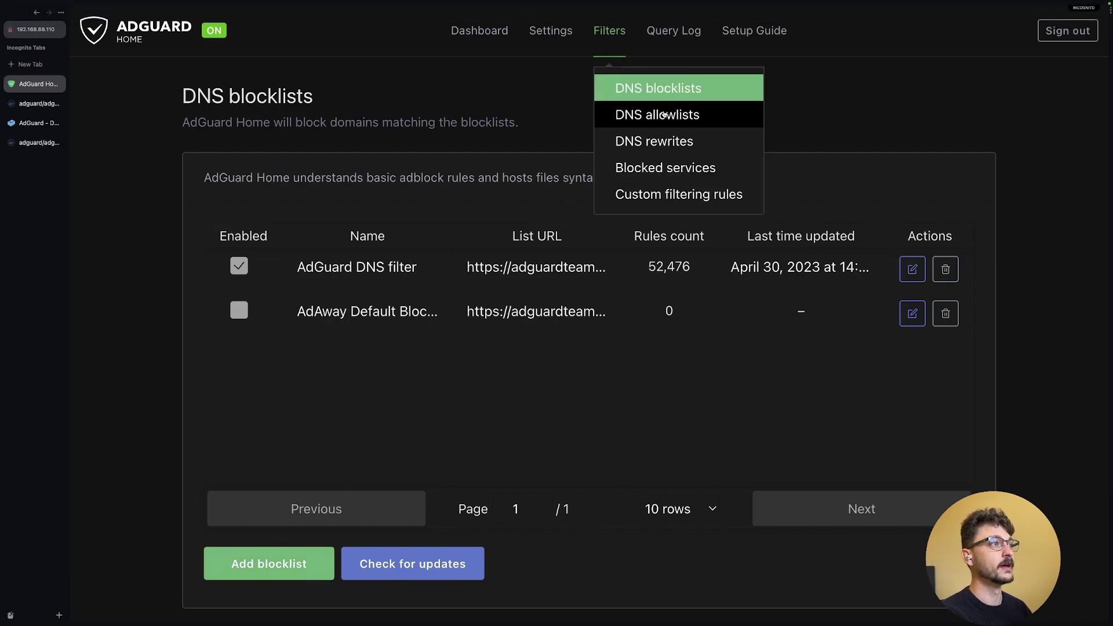
click(664, 116)
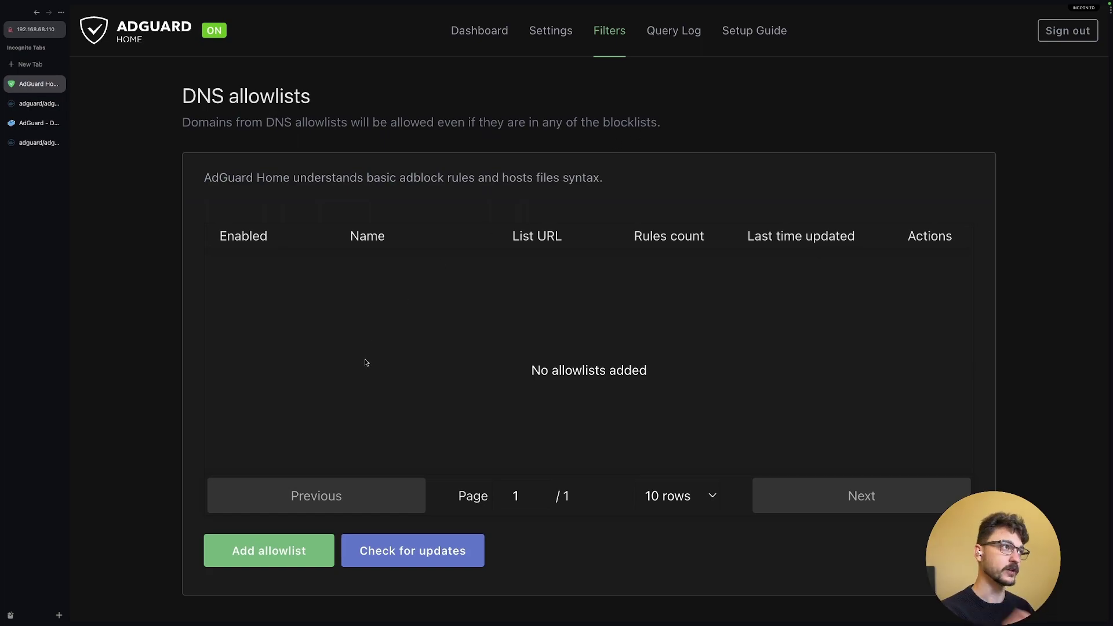
Browse the Blocked services list, confirming every service is unblocked
mouse_move(611, 35)
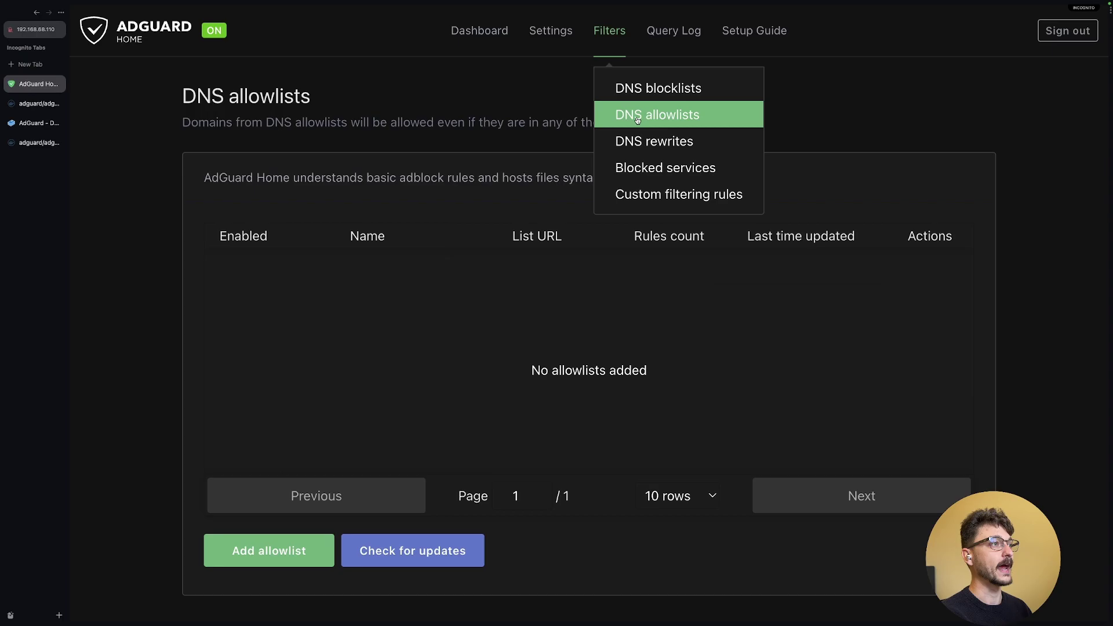
click(644, 167)
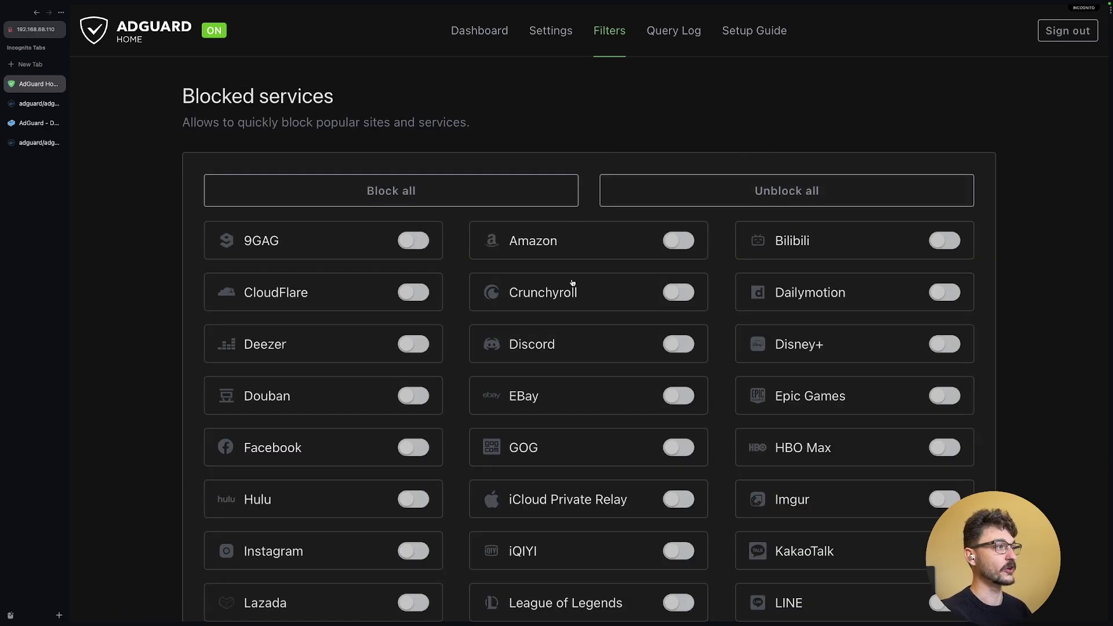
scroll(572, 282, down, 7)
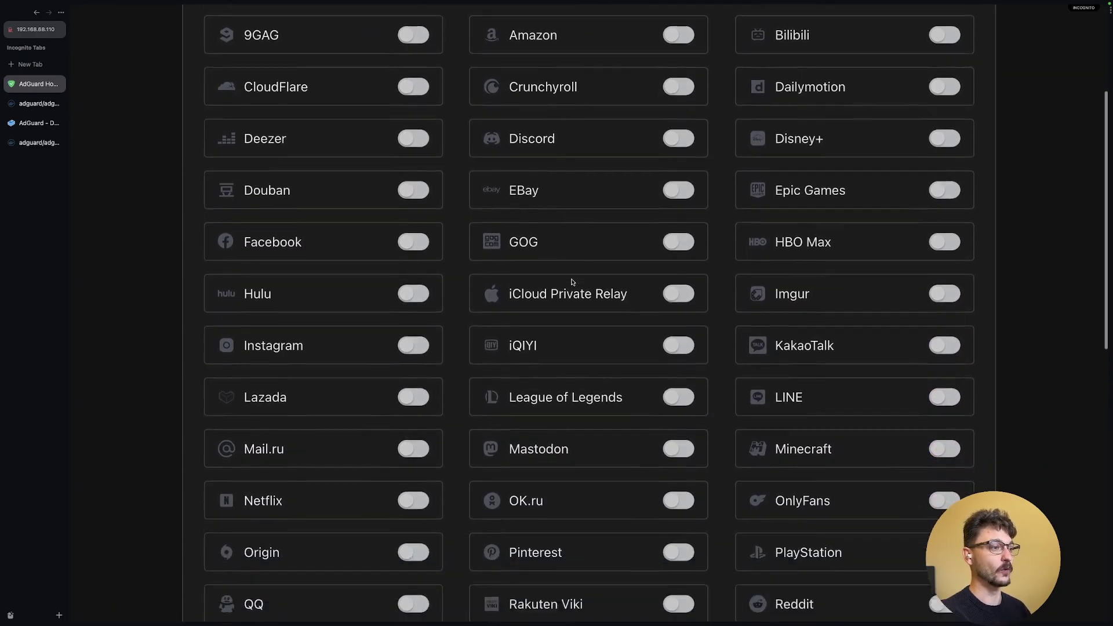
scroll(572, 282, down, 1)
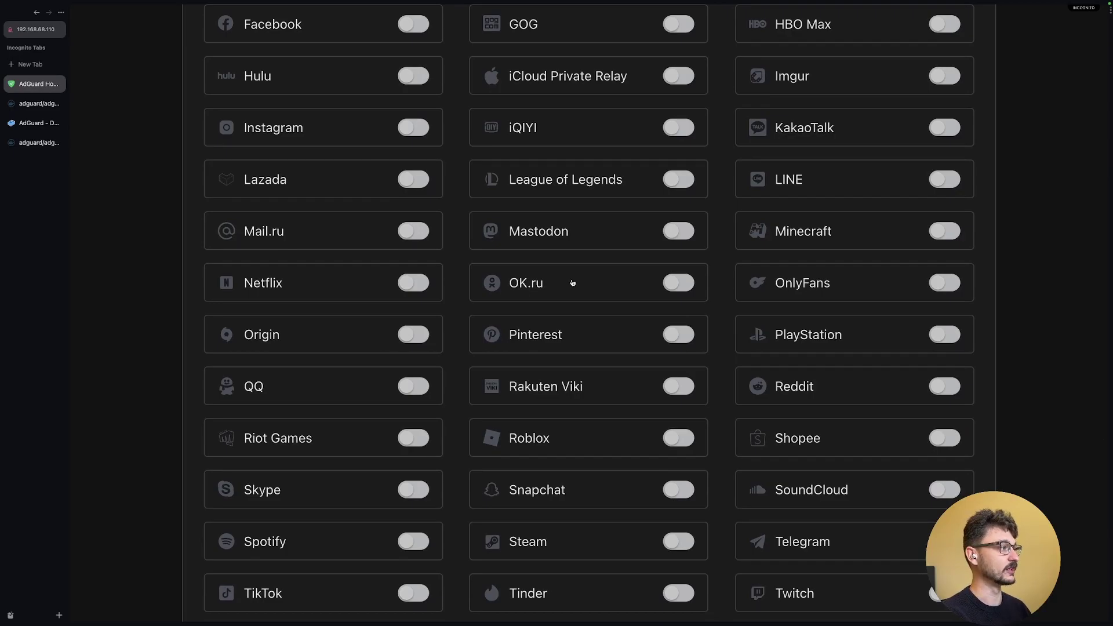
scroll(572, 282, up, 3)
scroll(572, 282, down, 4)
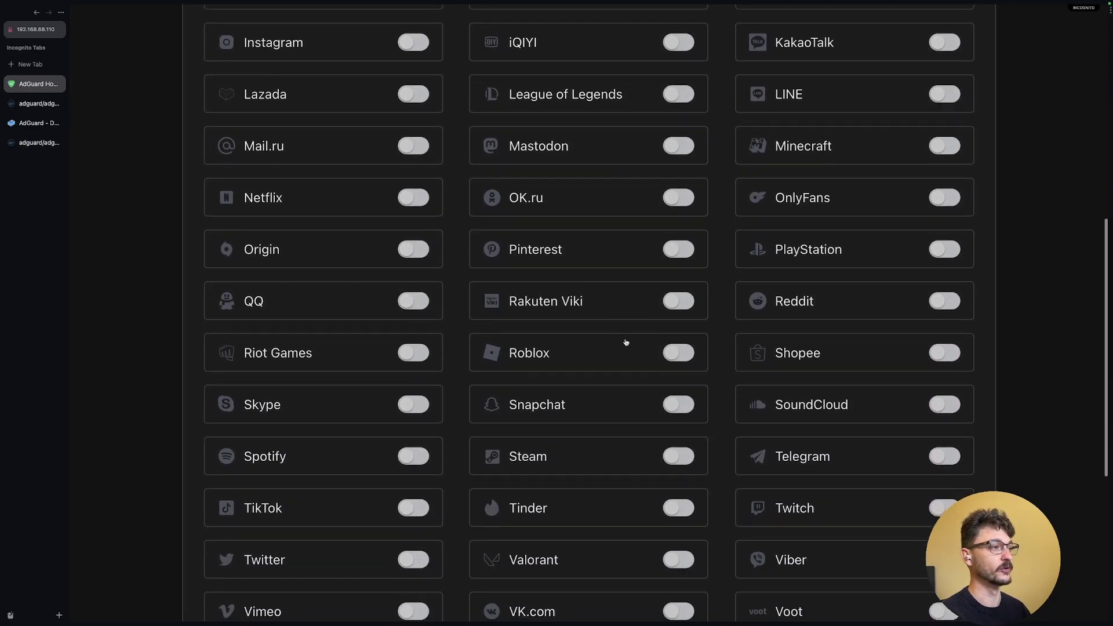
scroll(555, 377, down, 3)
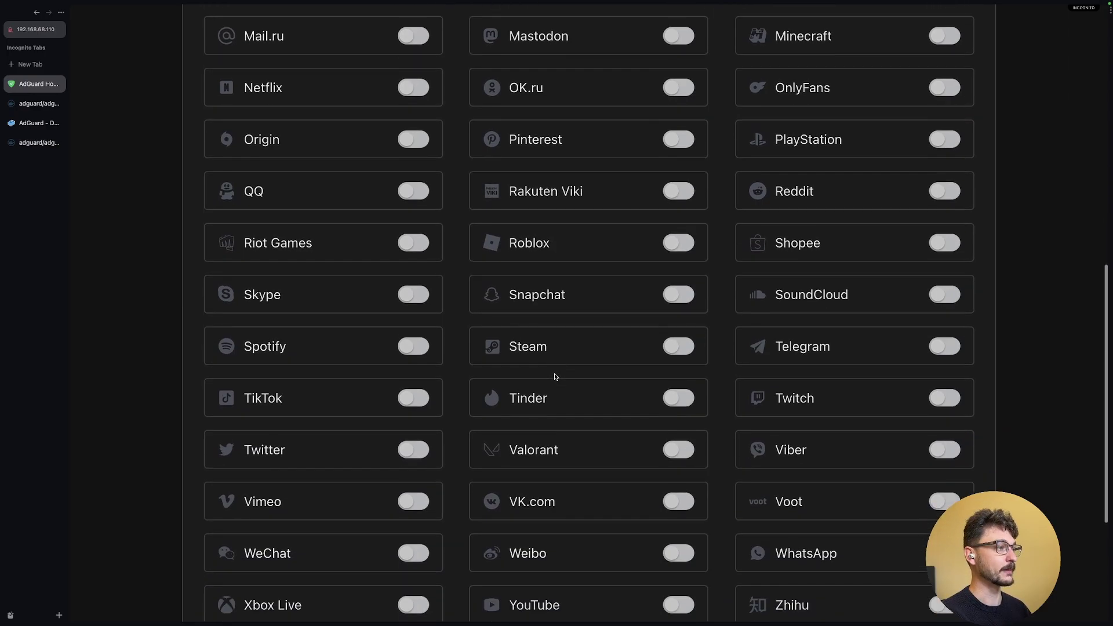
scroll(596, 342, down, 2)
scroll(580, 342, up, 2)
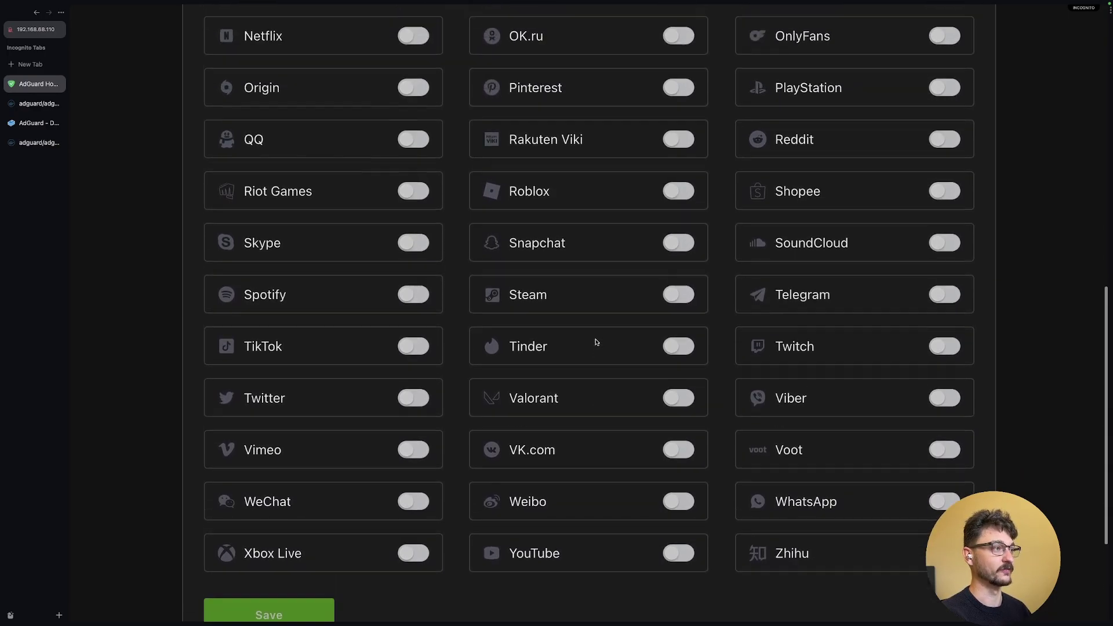
scroll(352, 382, up, 2)
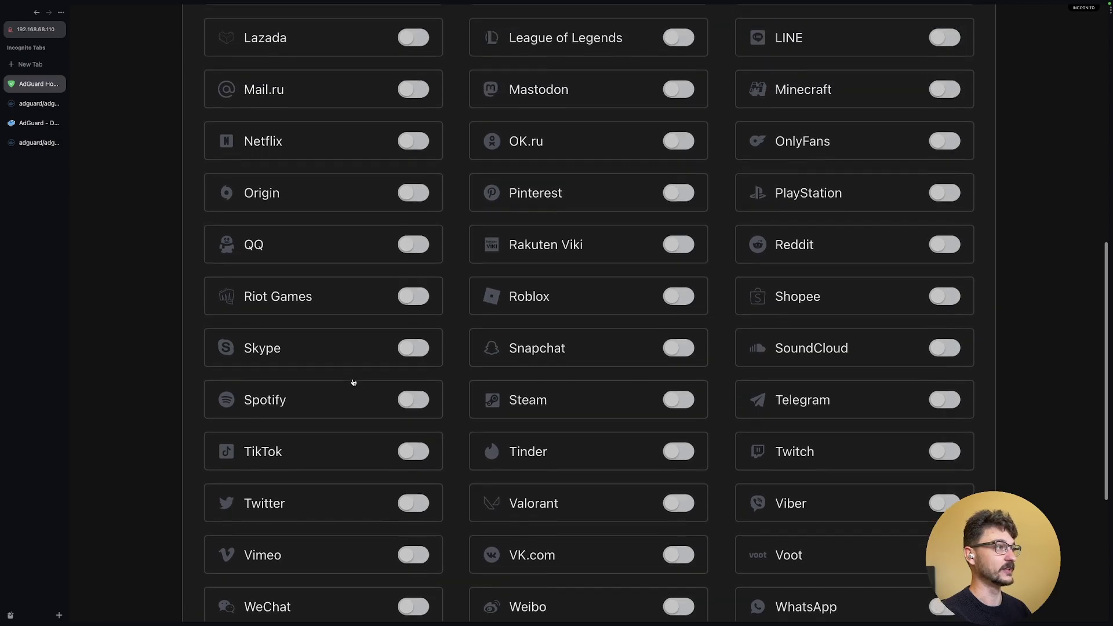
Go to the Custom filtering rules page with its empty rules box
scroll(353, 381, down, 5)
scroll(352, 380, up, 15)
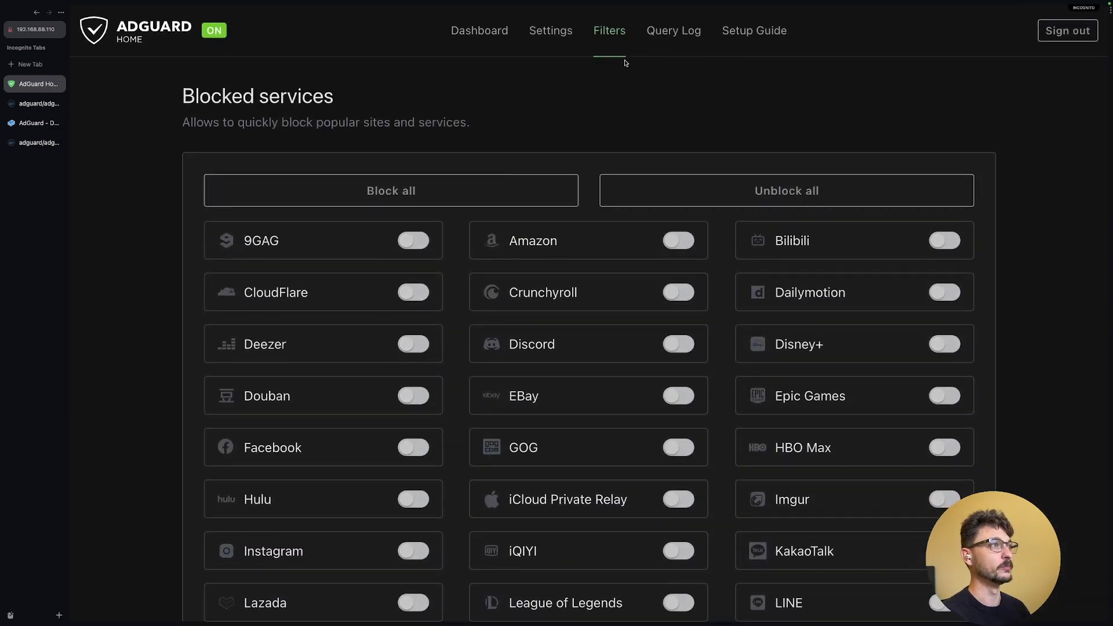
mouse_move(610, 35)
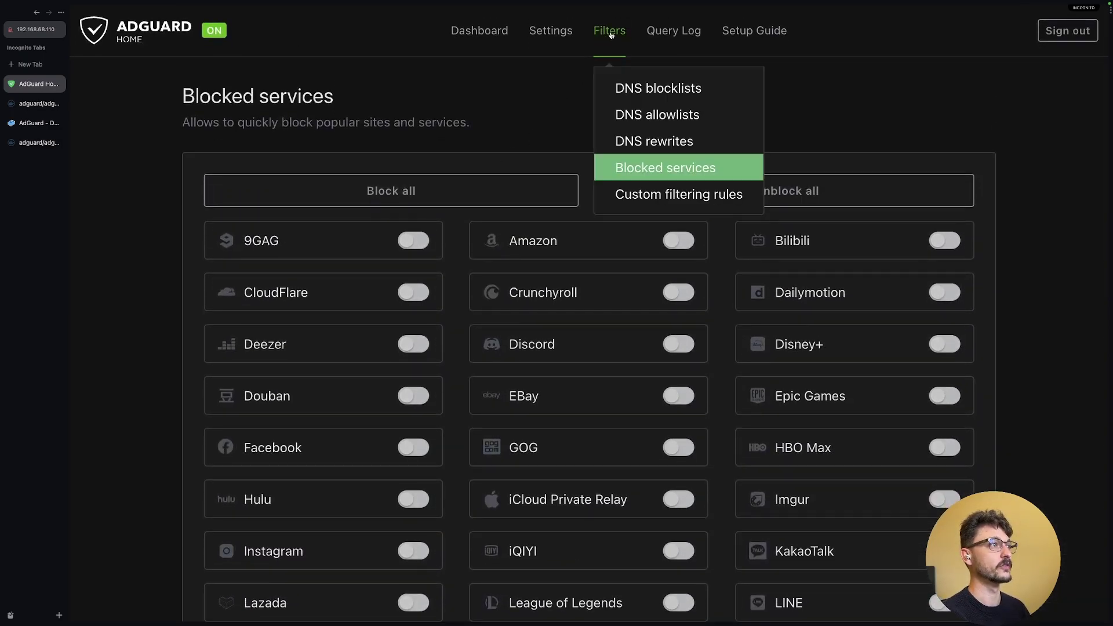
click(677, 204)
Place the cursor in the empty custom filtering rules box
click(396, 288)
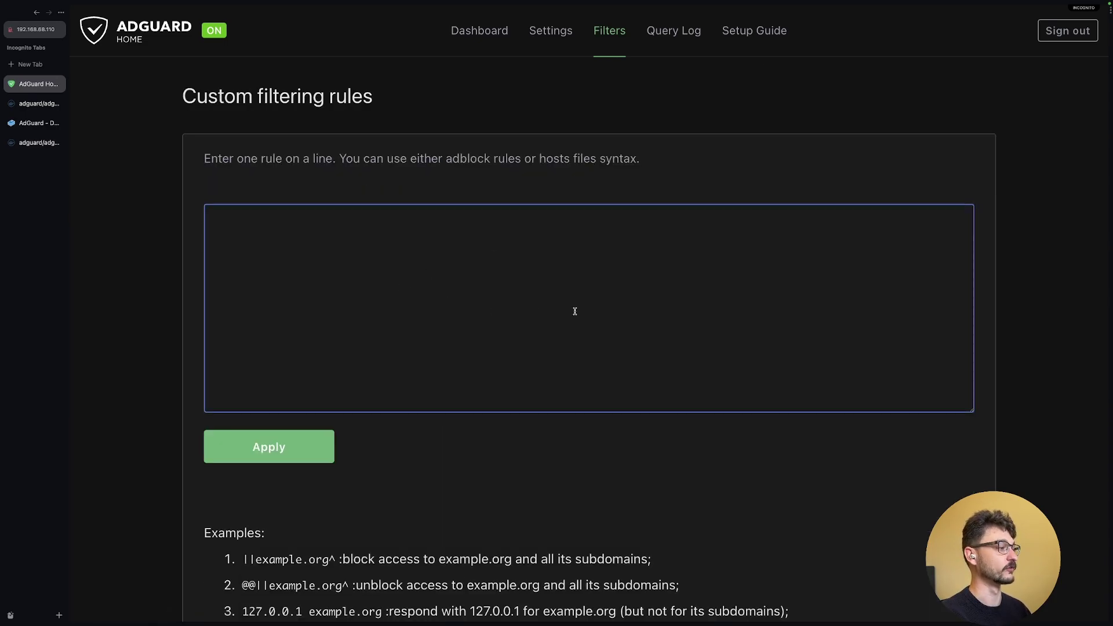
scroll(575, 311, down, 3)
scroll(576, 313, up, 3)
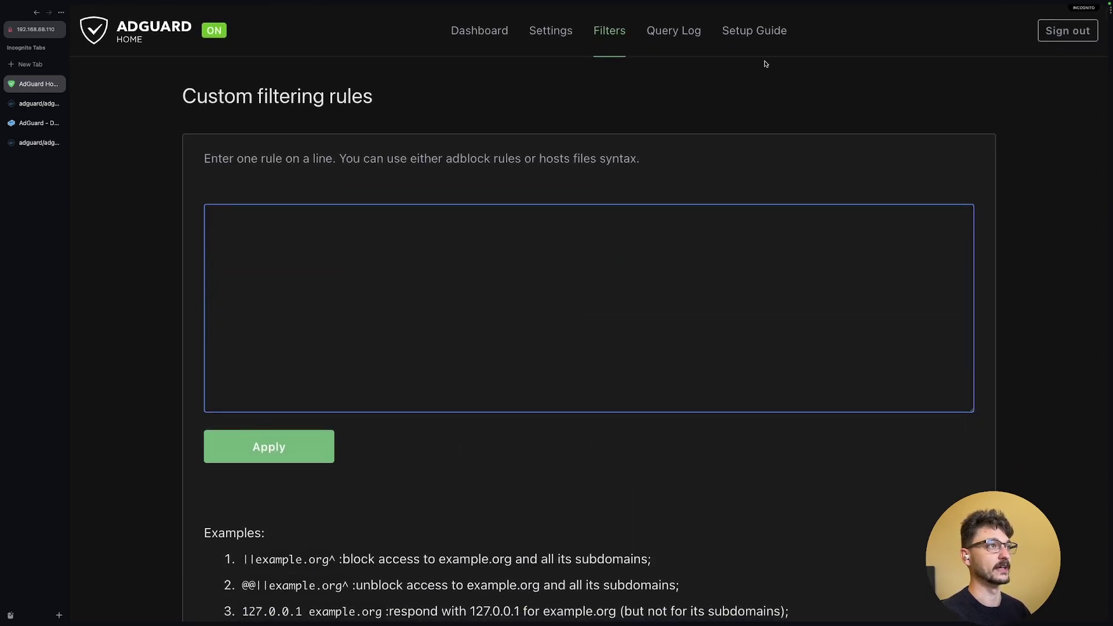
Review General settings: blocking enabled, 24-hour filter updates, 90-day query log rotation
click(576, 80)
scroll(545, 269, down, 3)
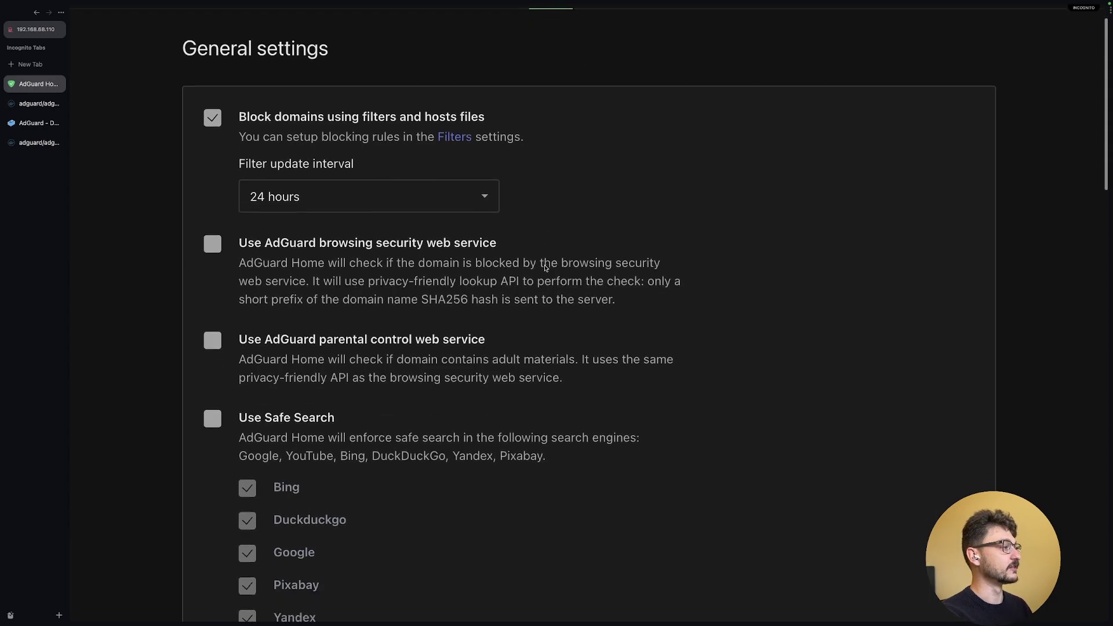
scroll(452, 317, down, 7)
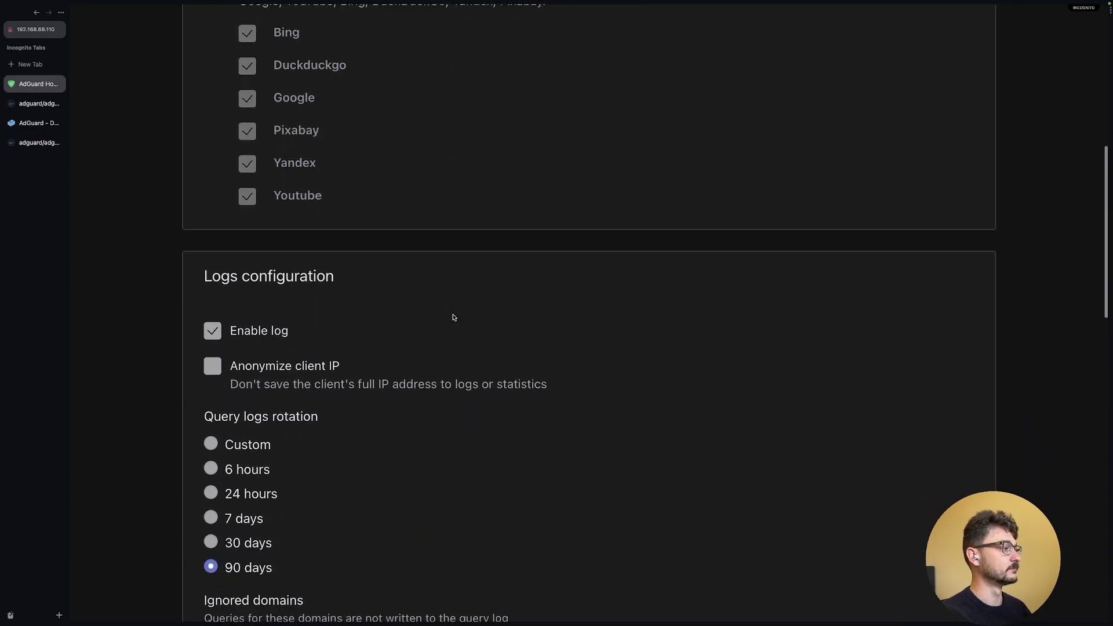
scroll(452, 317, down, 3)
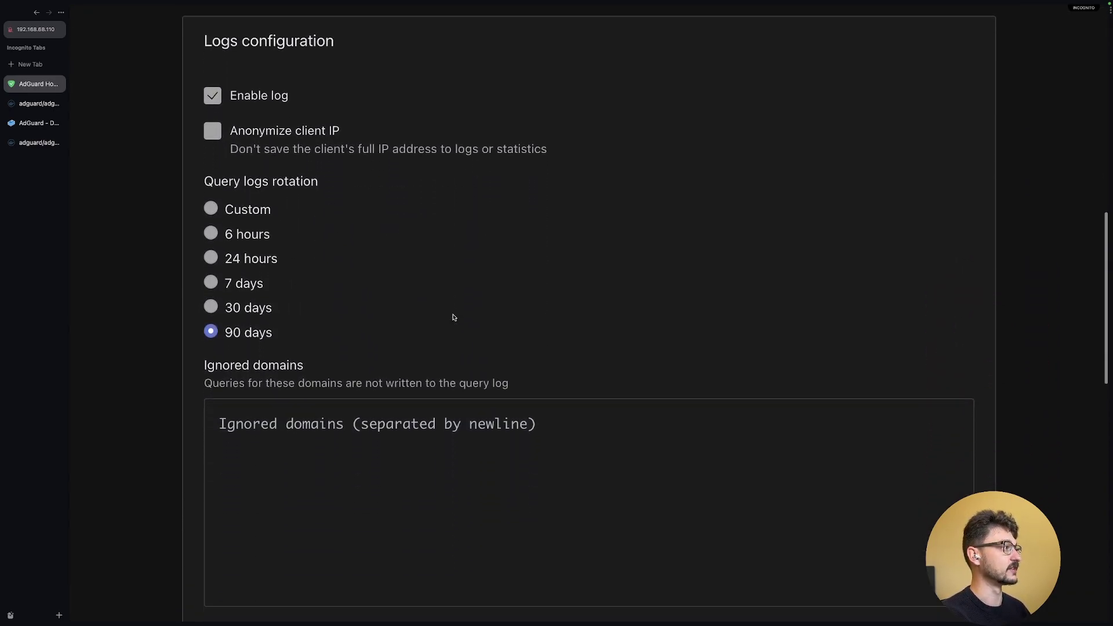
scroll(446, 300, up, 1)
scroll(446, 300, down, 5)
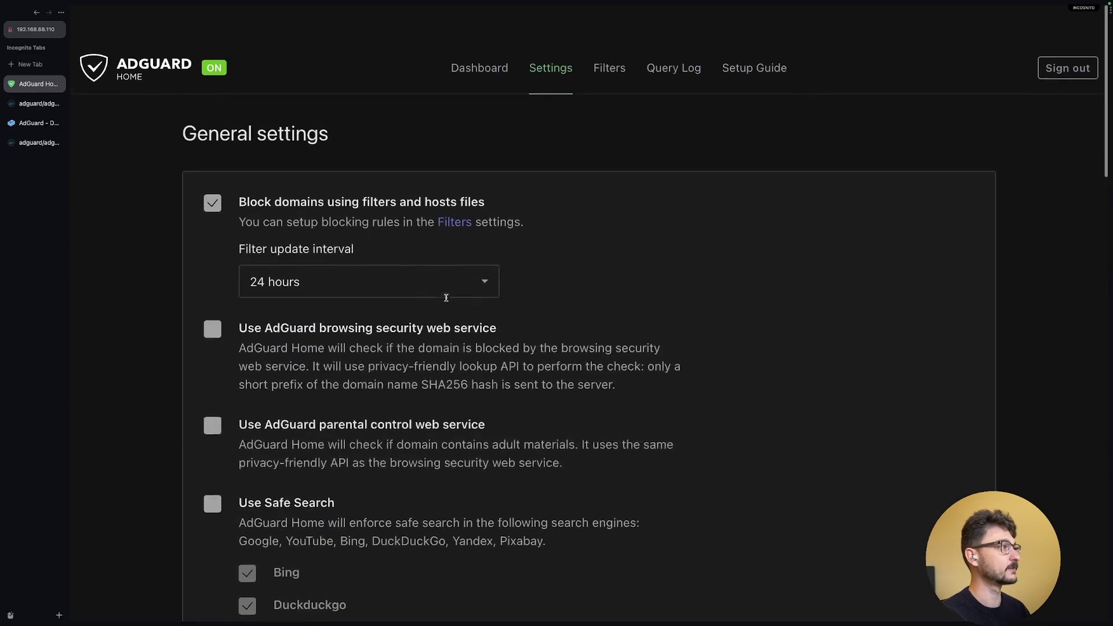
Review the DNS settings page
mouse_move(553, 36)
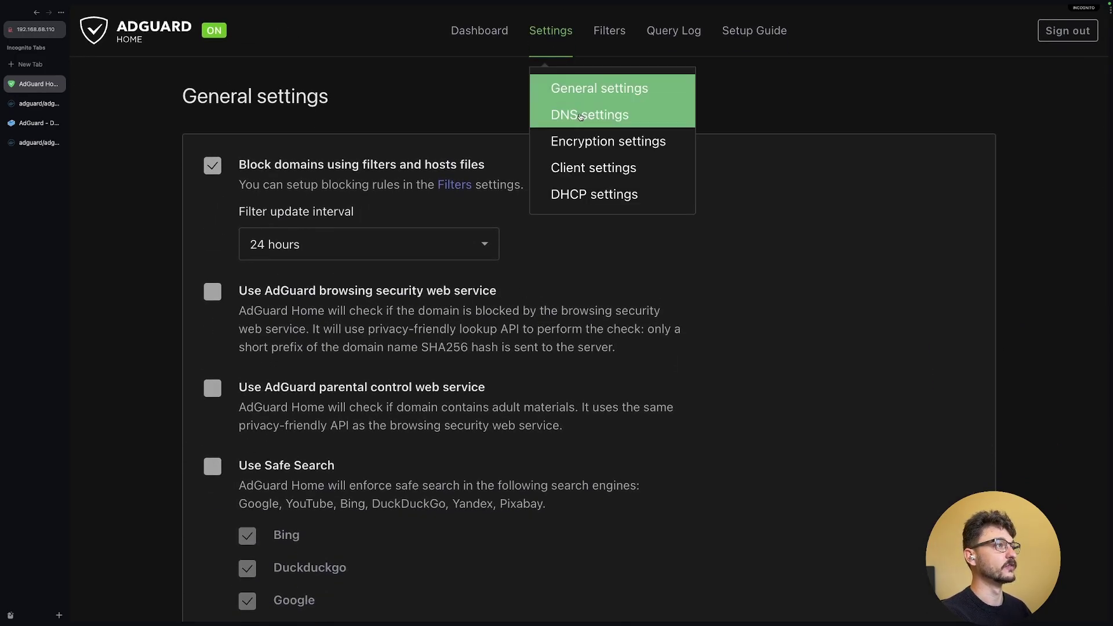
click(579, 114)
scroll(447, 319, down, 10)
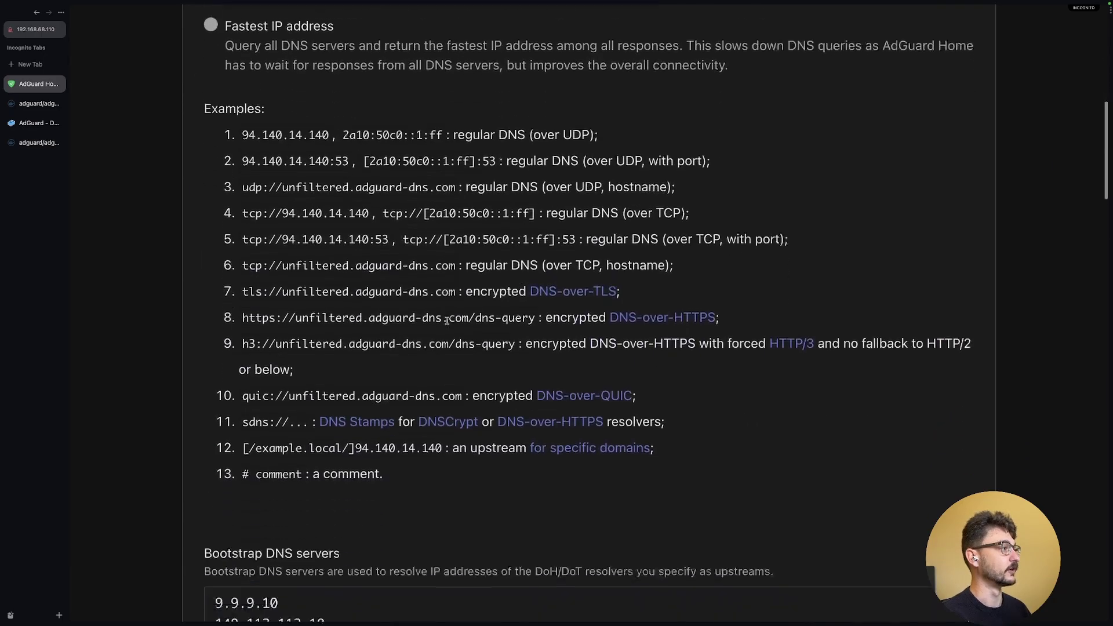
scroll(447, 319, up, 3)
scroll(447, 322, up, 15)
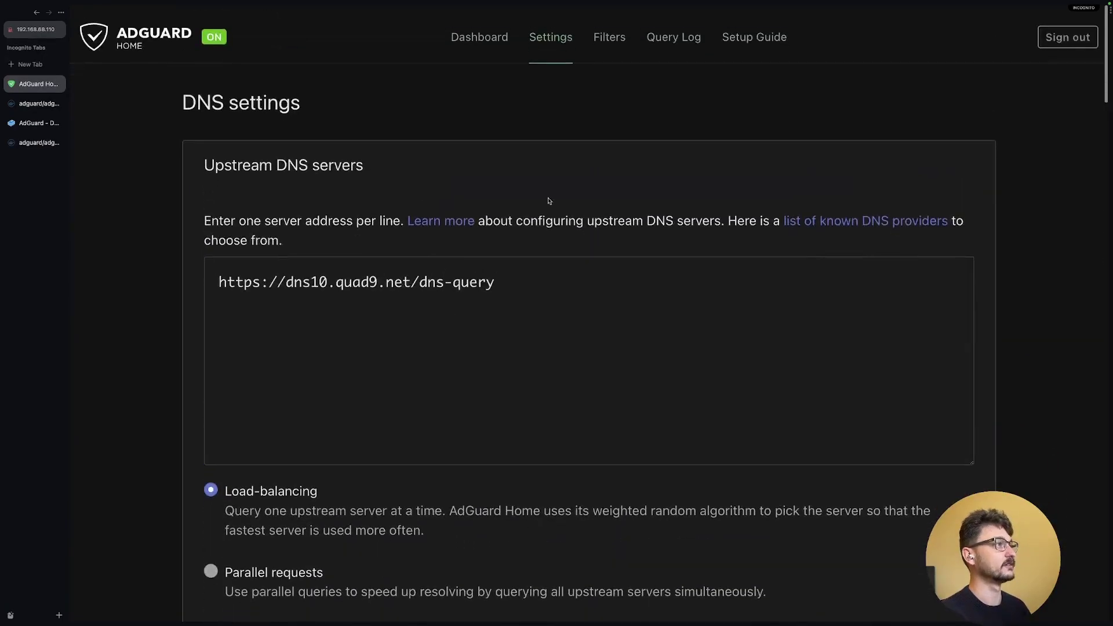
Review the Encryption settings page
mouse_move(558, 32)
click(604, 145)
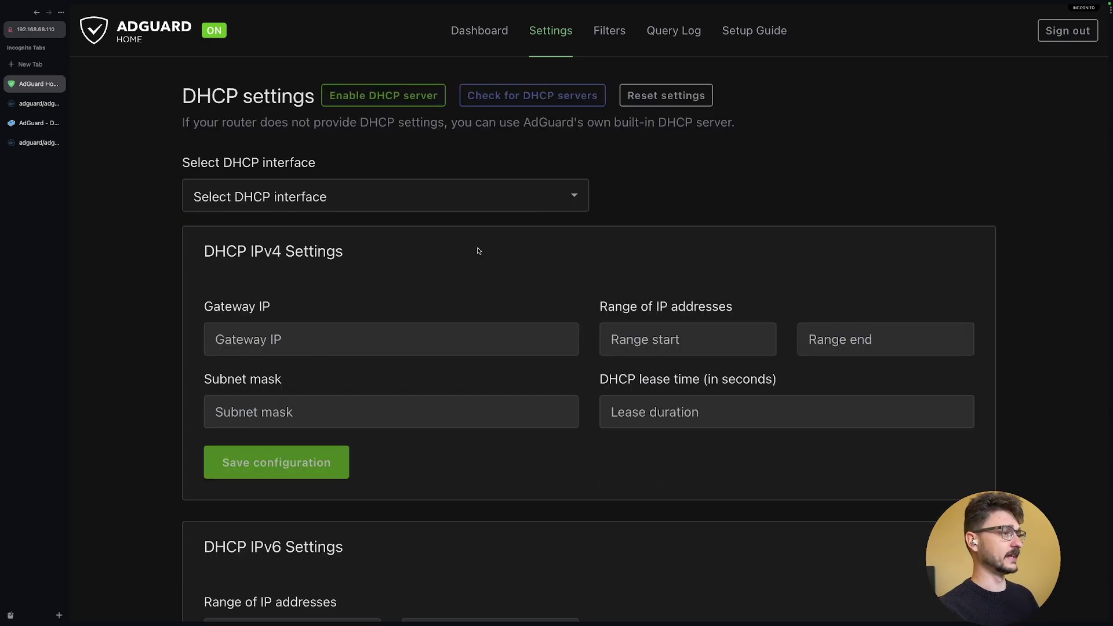
scroll(477, 248, down, 1)
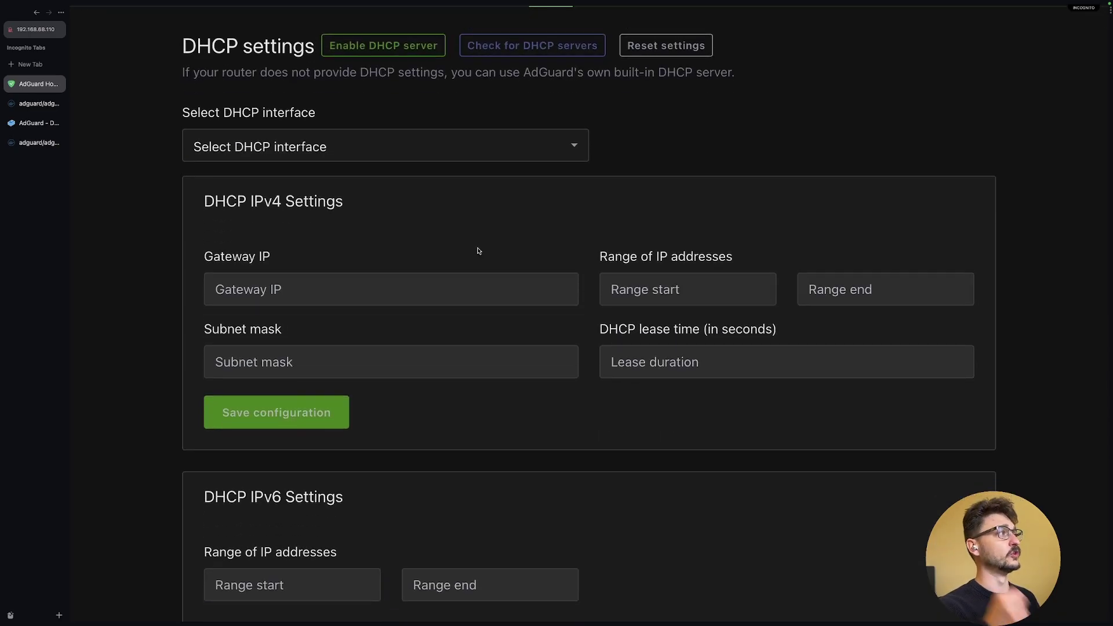
scroll(478, 251, down, 3)
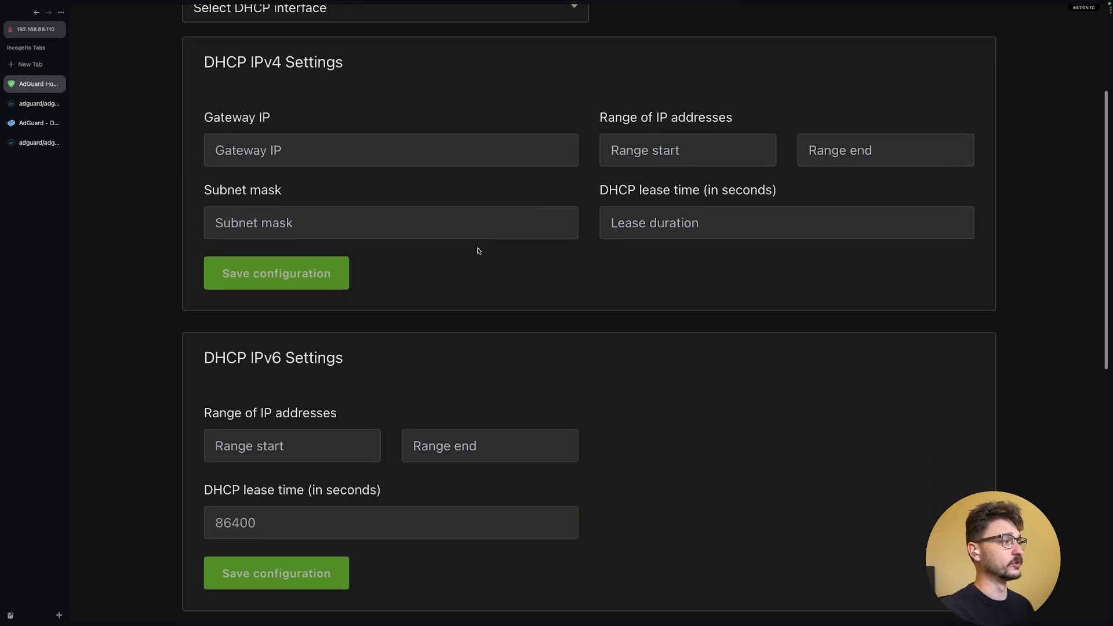
scroll(478, 251, up, 5)
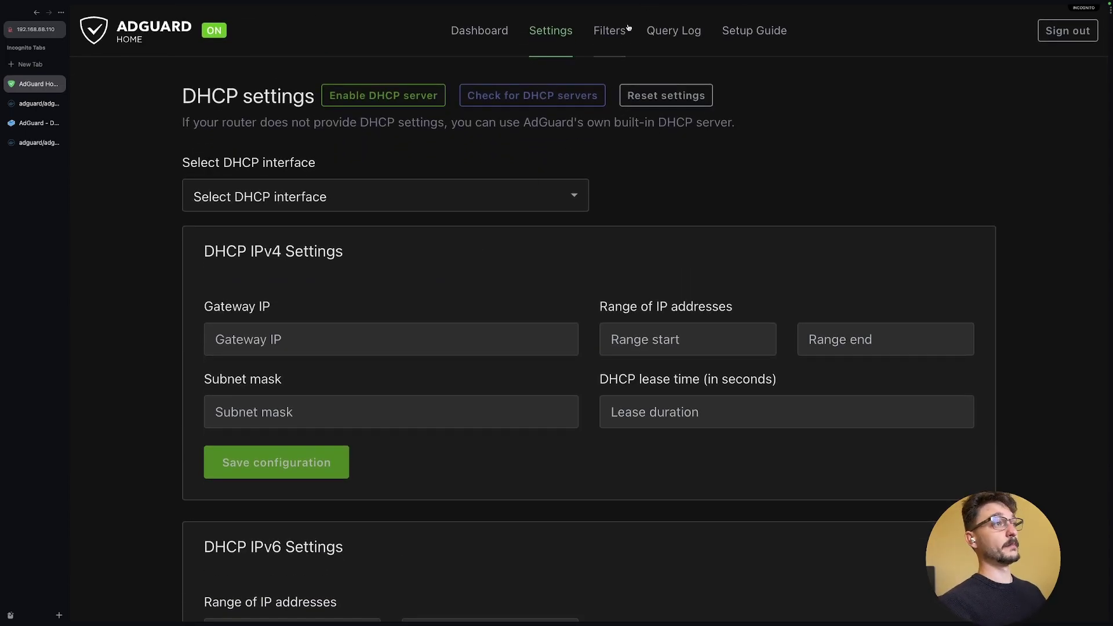
click(487, 27)
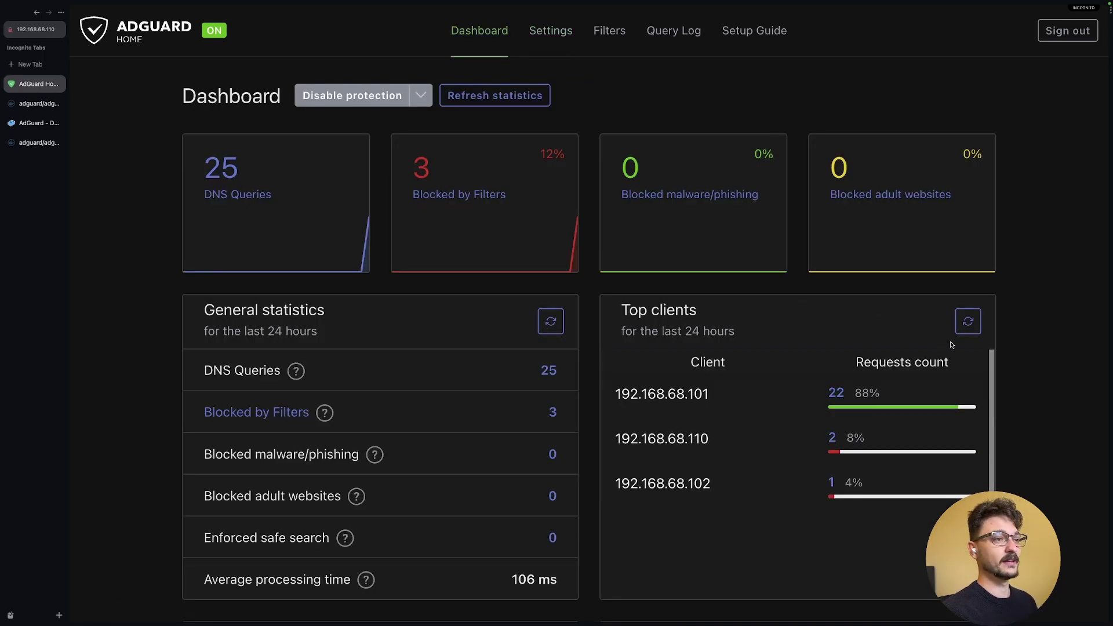
click(524, 104)
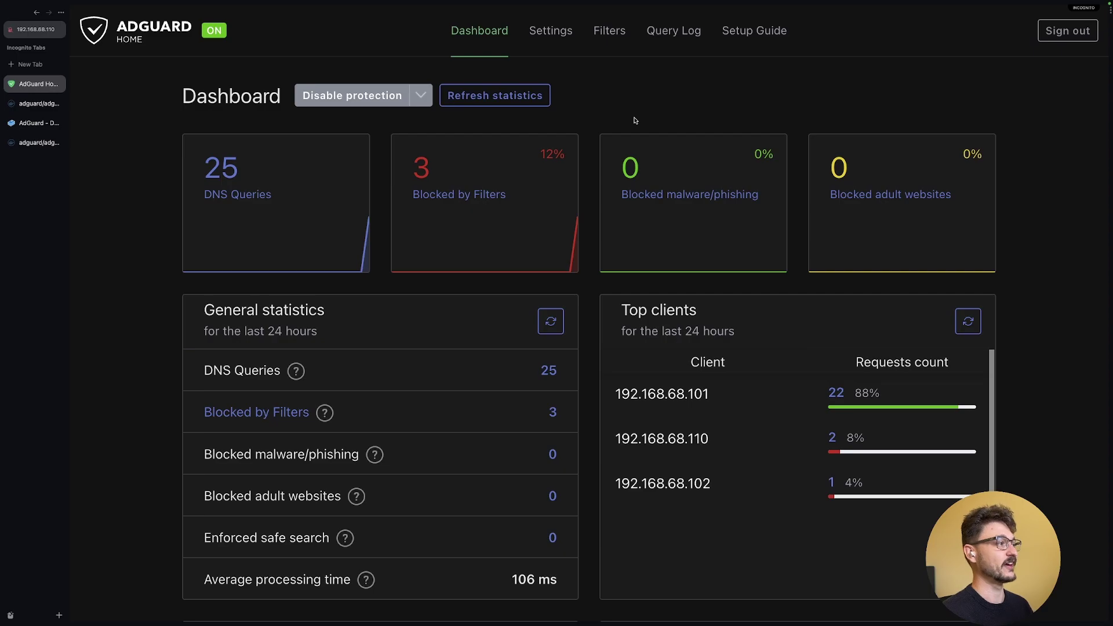
scroll(635, 120, down, 1)
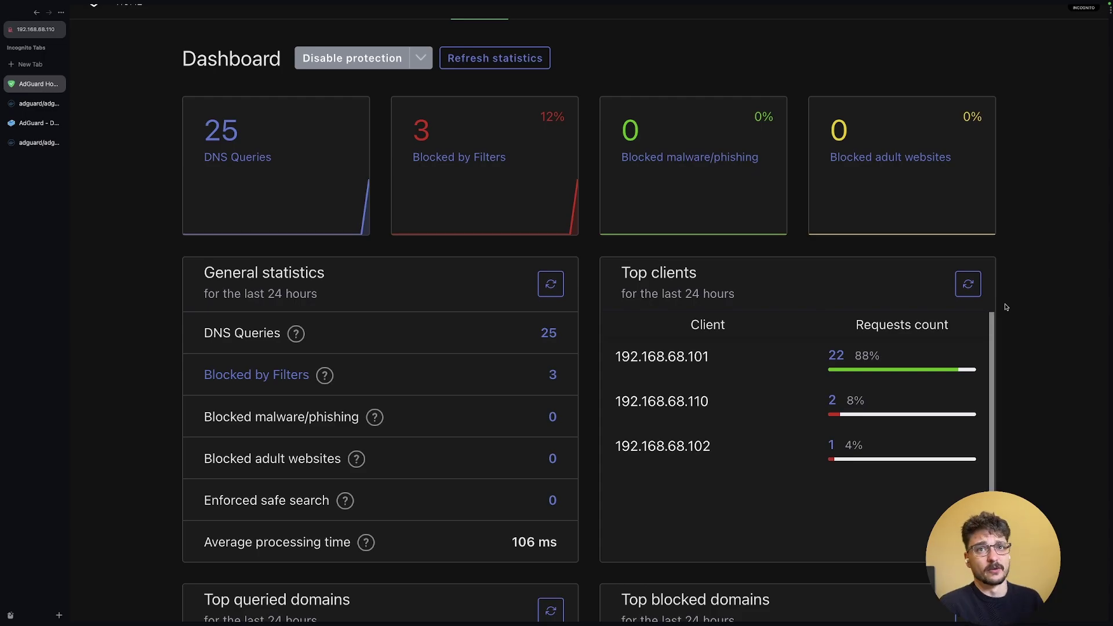
scroll(1006, 307, down, 4)
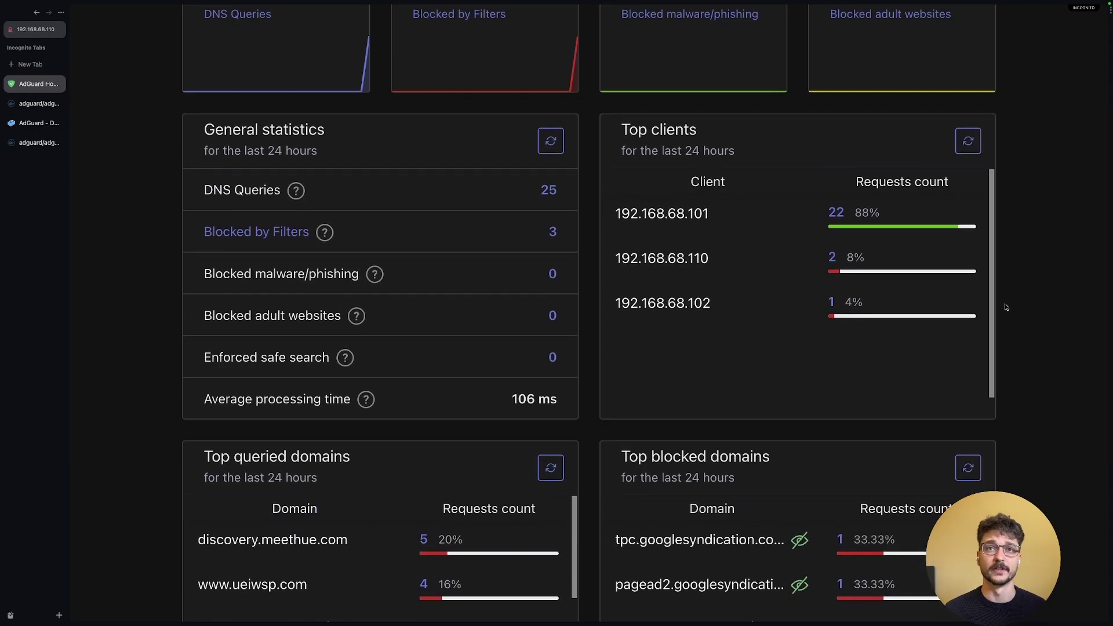
scroll(1006, 307, down, 4)
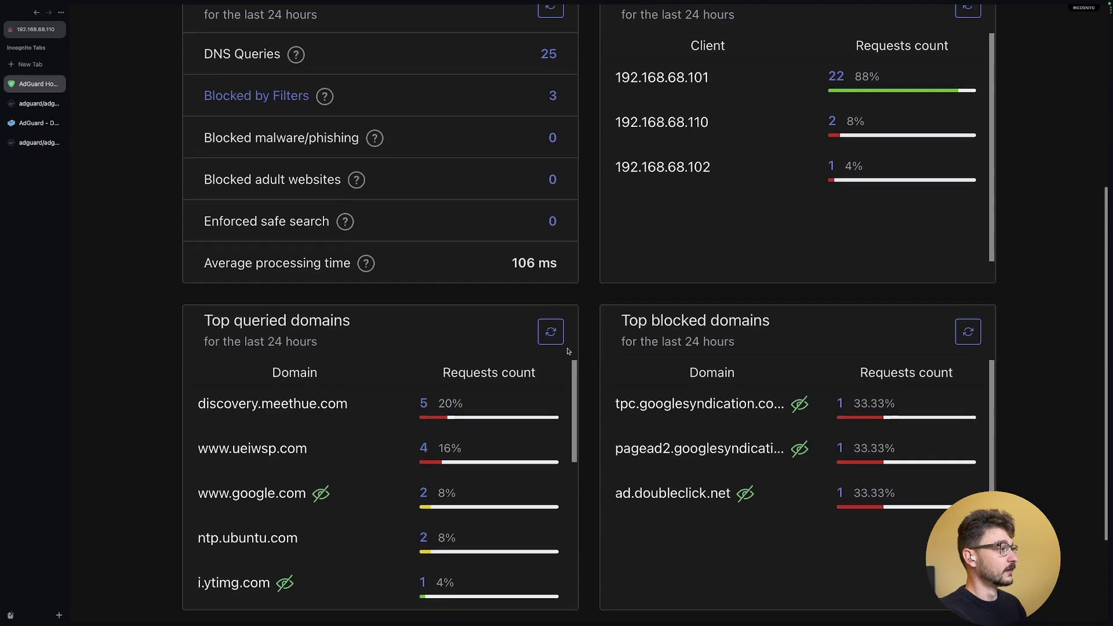
scroll(568, 351, down, 3)
scroll(568, 351, up, 10)
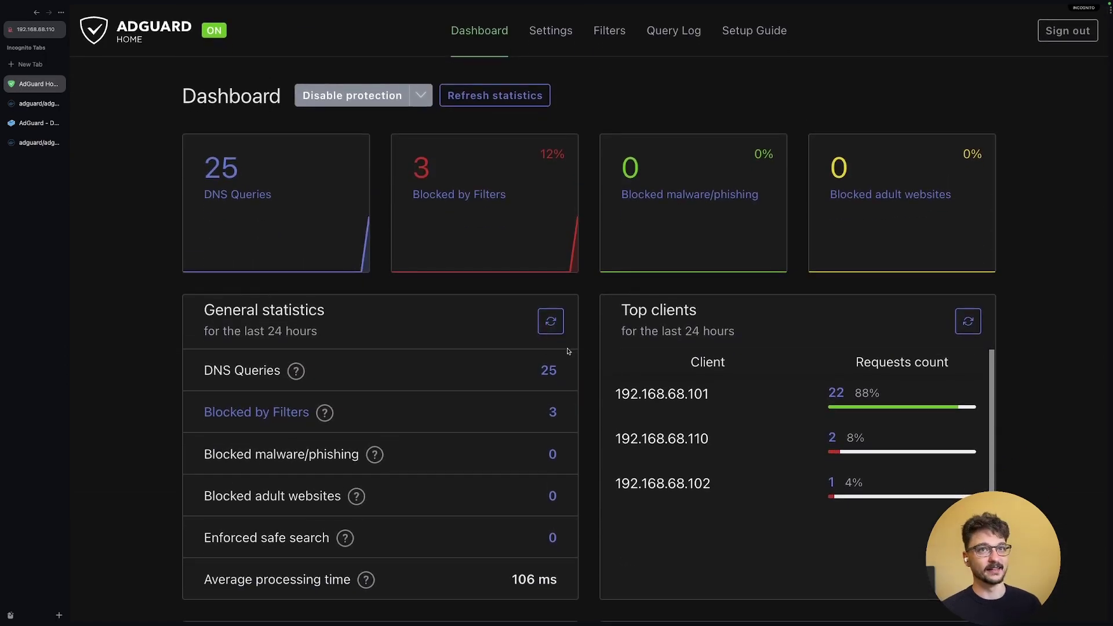